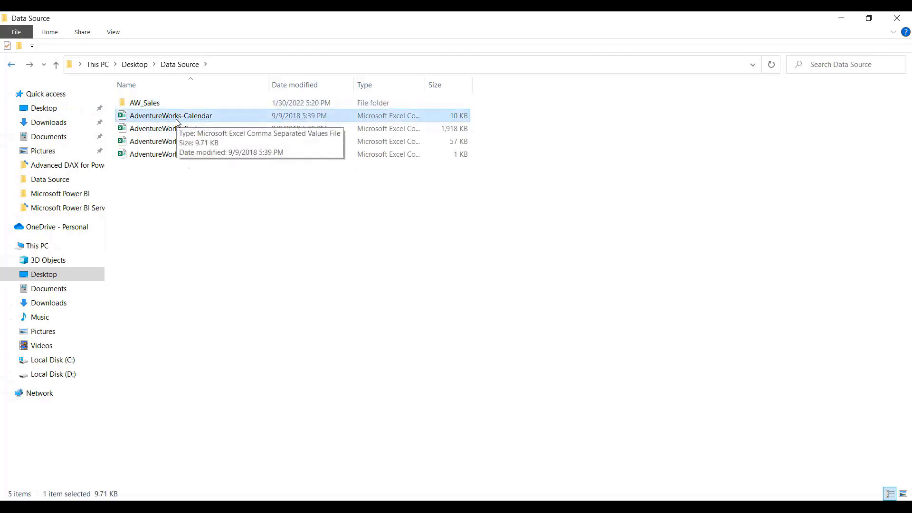
Step: Look over the AdventureWorks Customers, Products and Territories CSV files in the Data Source folder
click(182, 135)
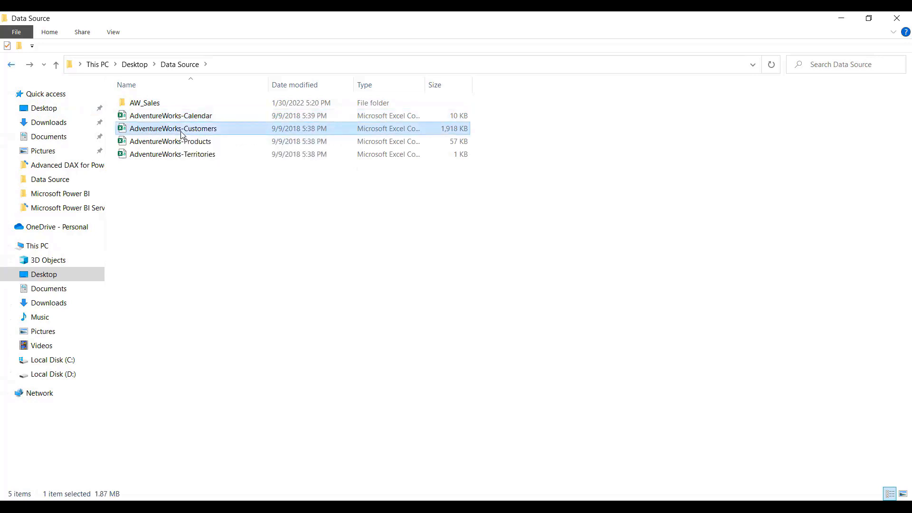
click(183, 145)
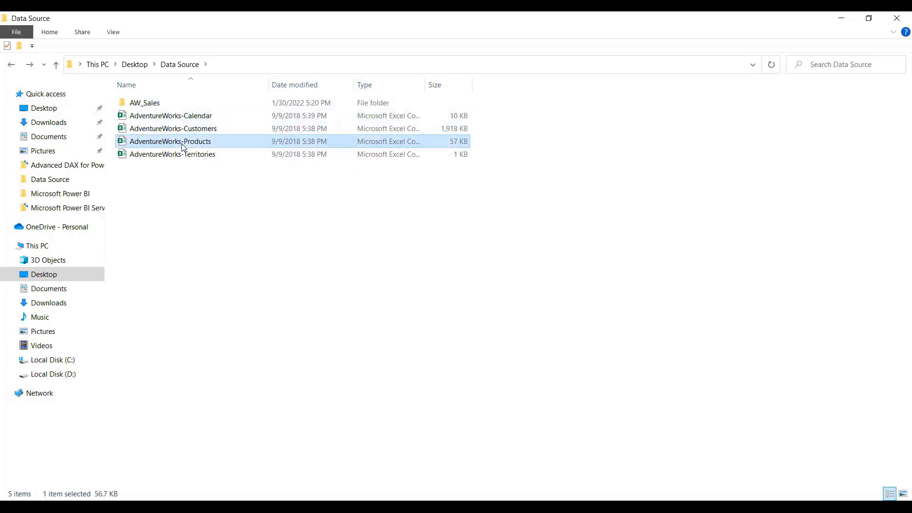
click(185, 155)
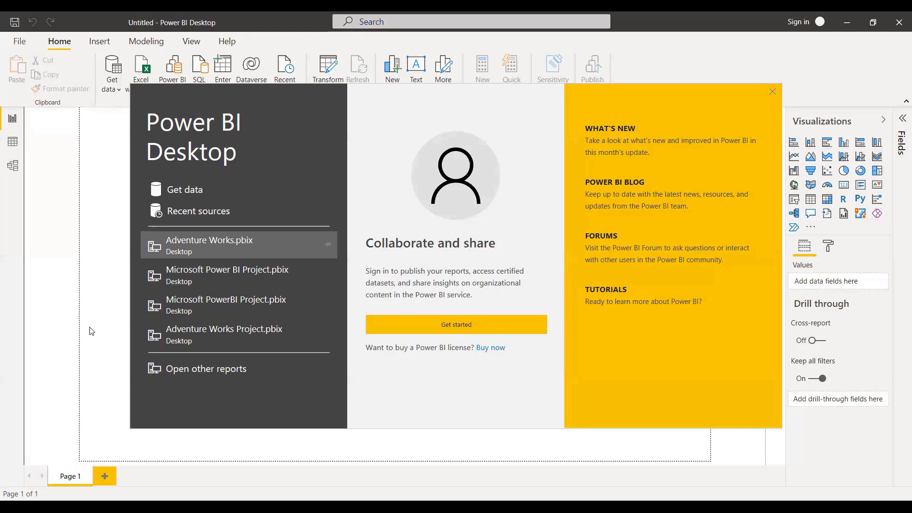
Step: Turn off autodetecting new relationships after data is loaded for the current file, and check its import locale
click(773, 91)
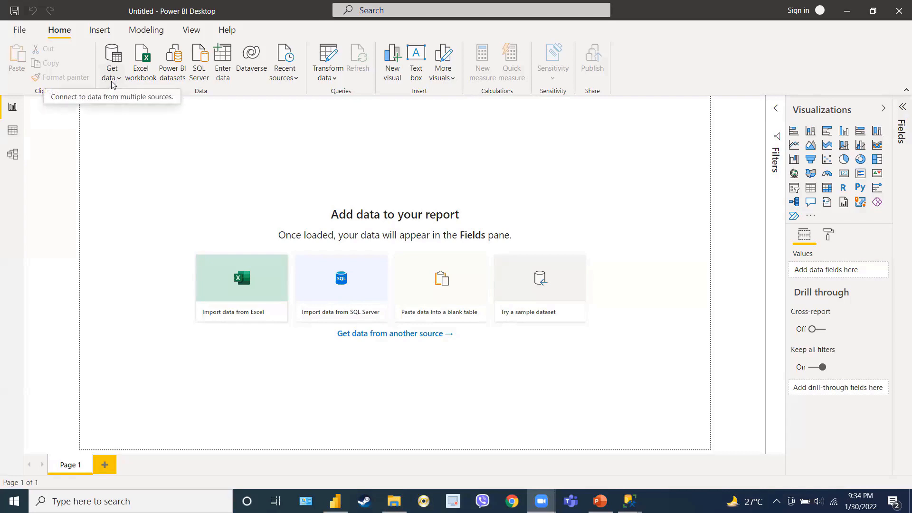
click(20, 32)
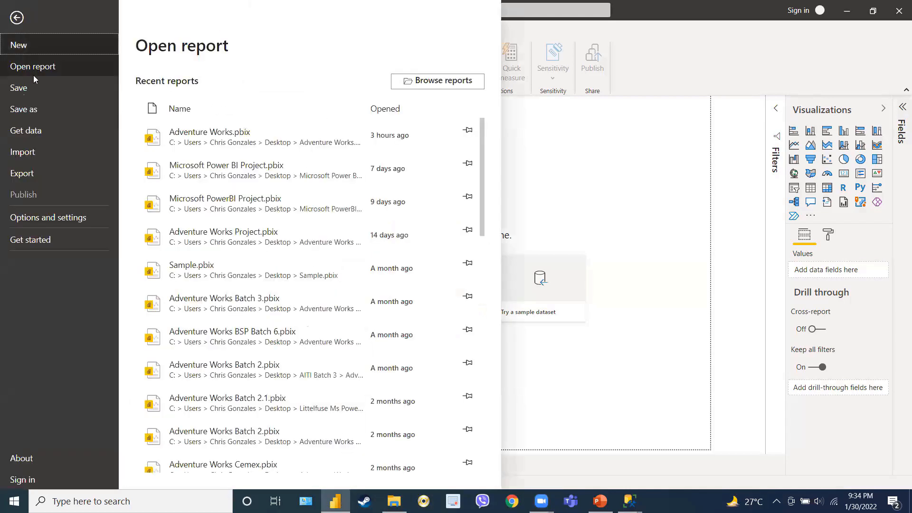
click(47, 217)
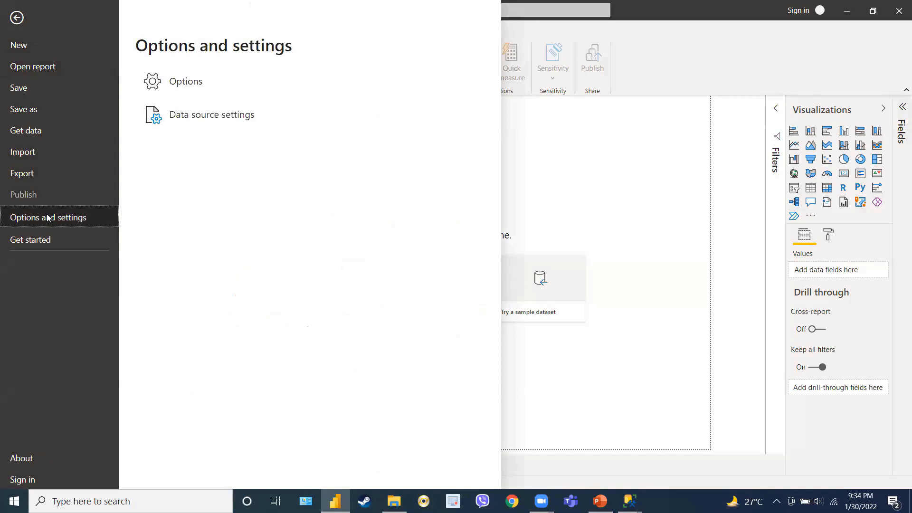
click(209, 86)
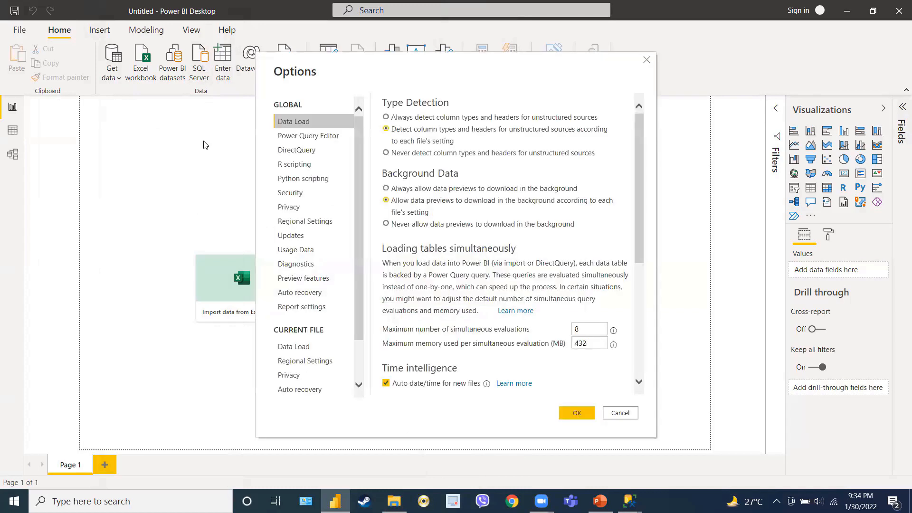
click(311, 281)
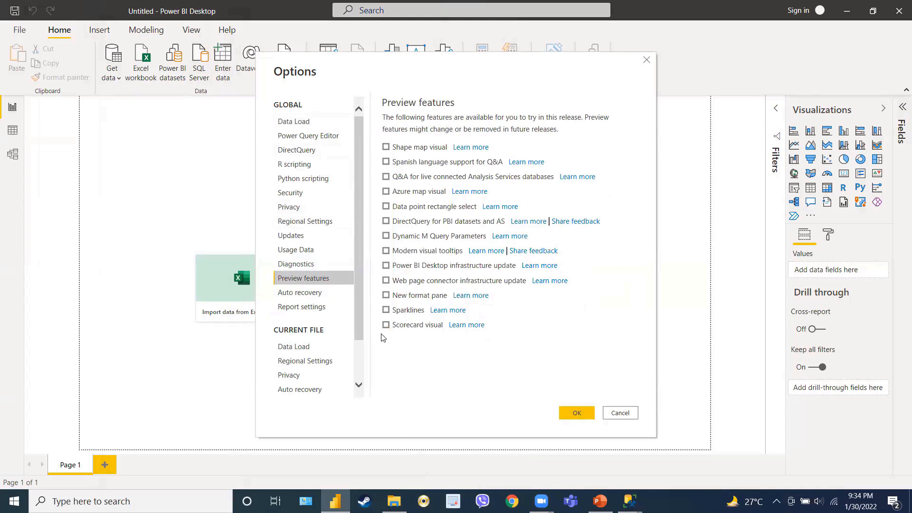
click(307, 351)
click(386, 184)
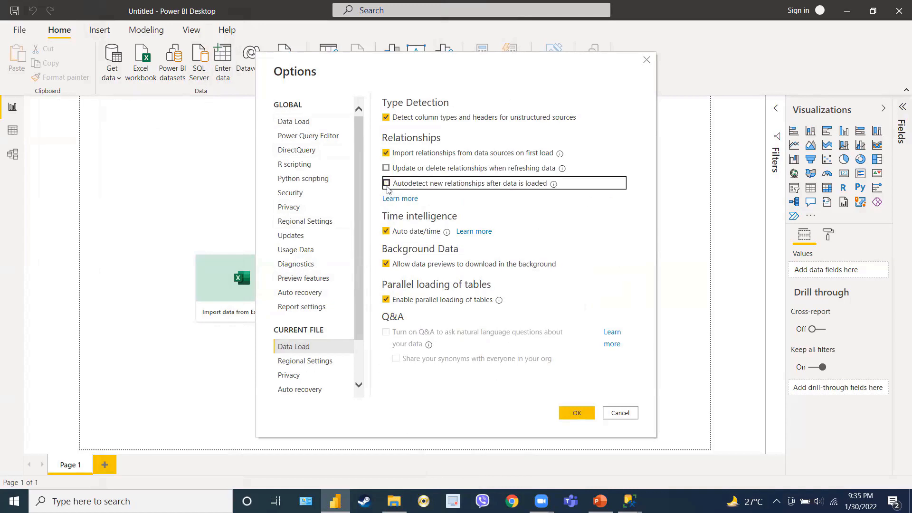
click(317, 364)
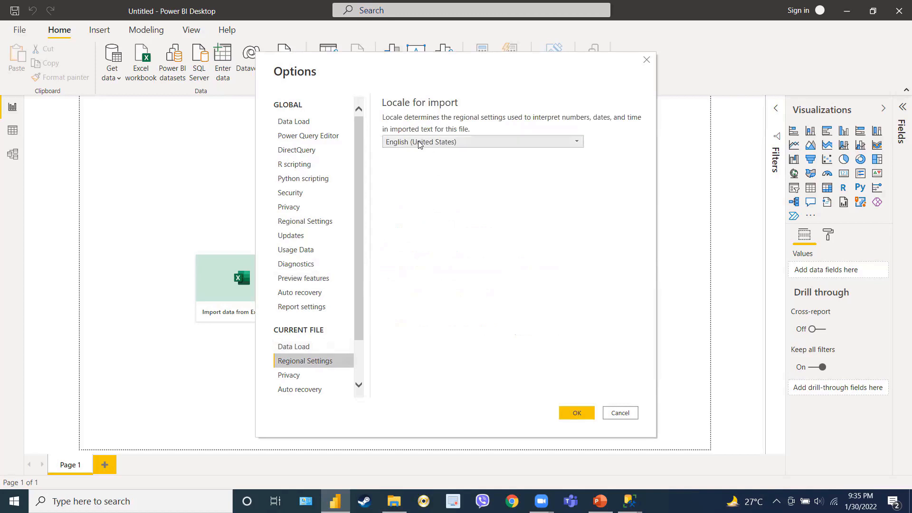
click(561, 412)
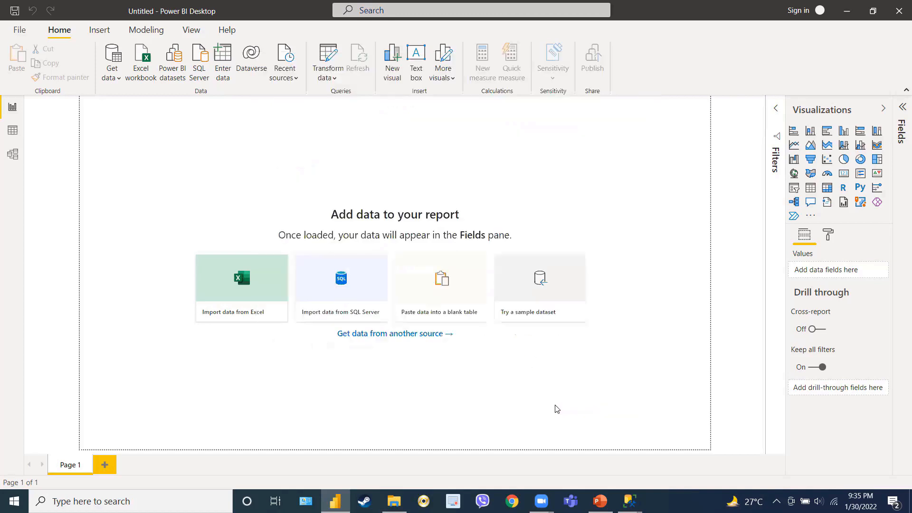
Step: Save the report to the Desktop as a Power BI file named "Adventure Works"
click(20, 30)
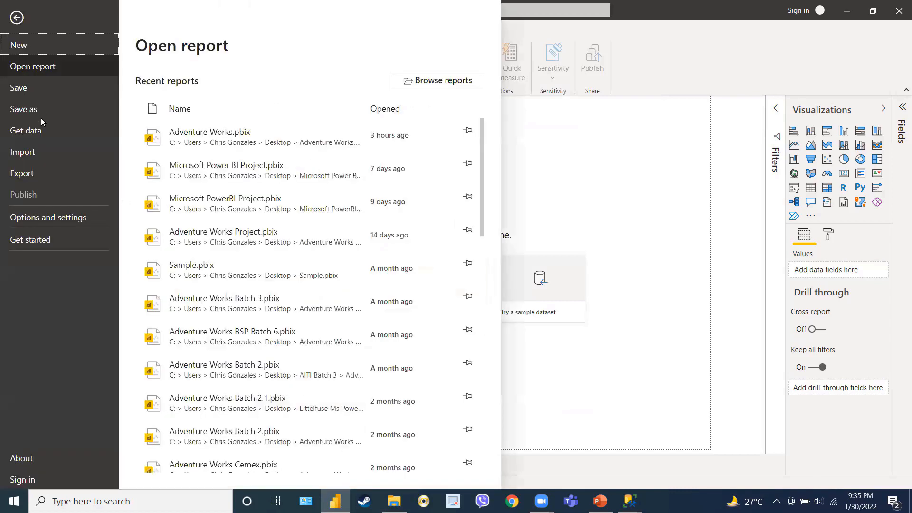
click(43, 115)
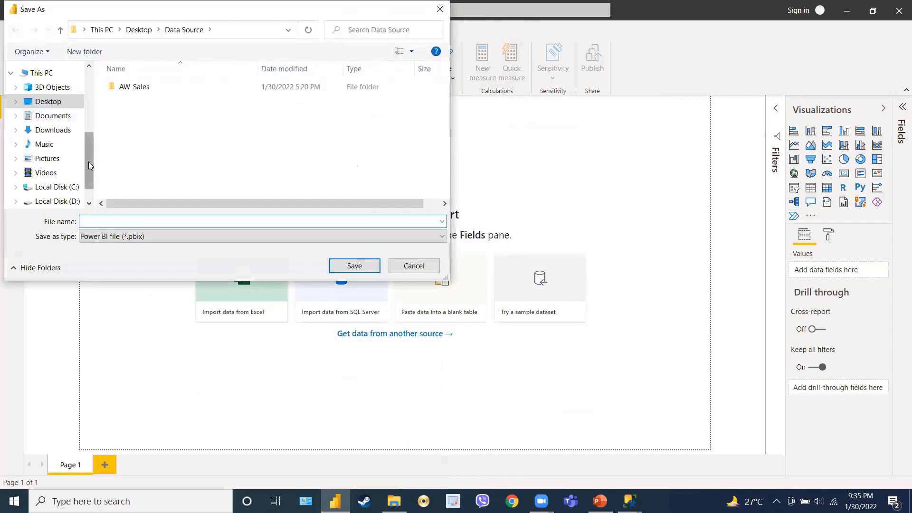
click(71, 93)
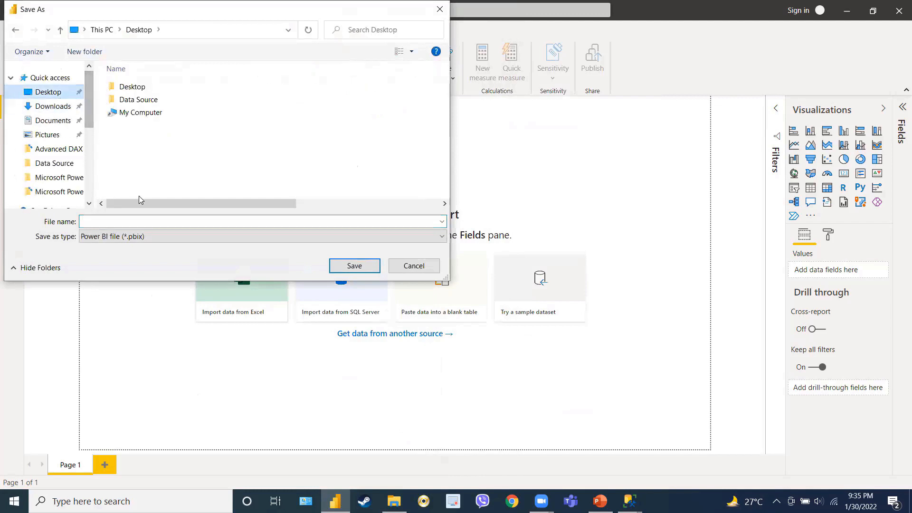
click(150, 219)
text(Adventure Works)
key(Return)
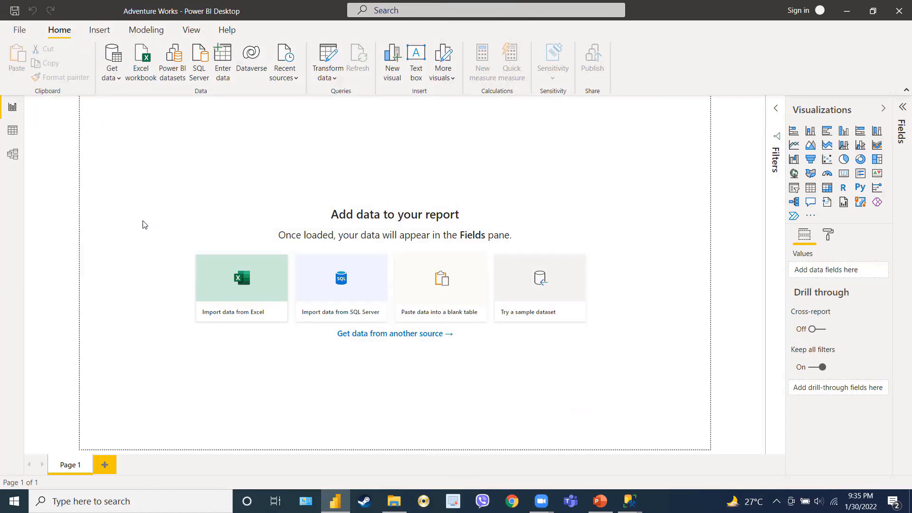
Step: Import AdventureWorks-Territories from the Data Source folder as a Text/CSV source and open it for transformation in Power Query
click(115, 75)
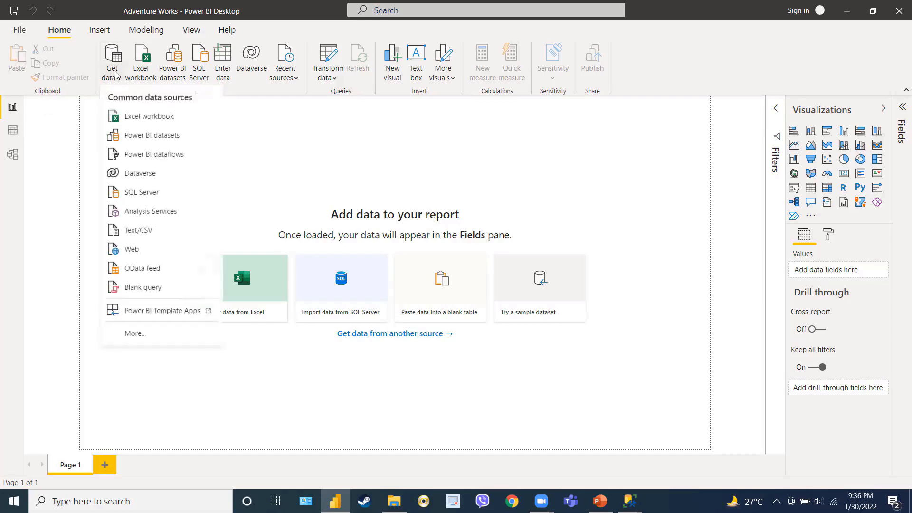
click(134, 236)
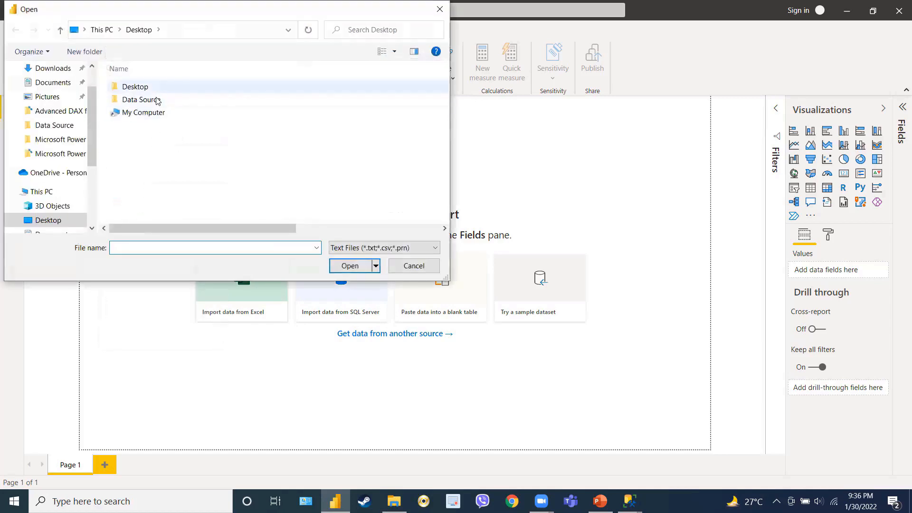
double_click(158, 100)
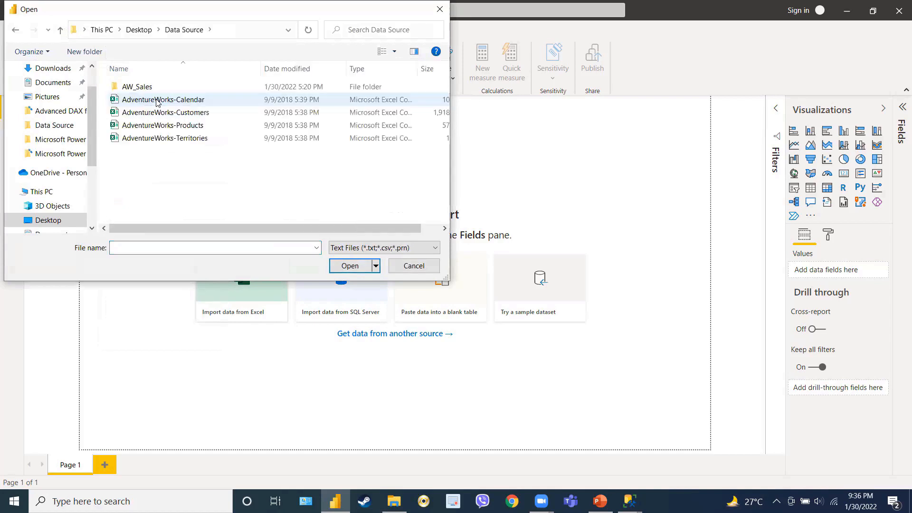
click(152, 138)
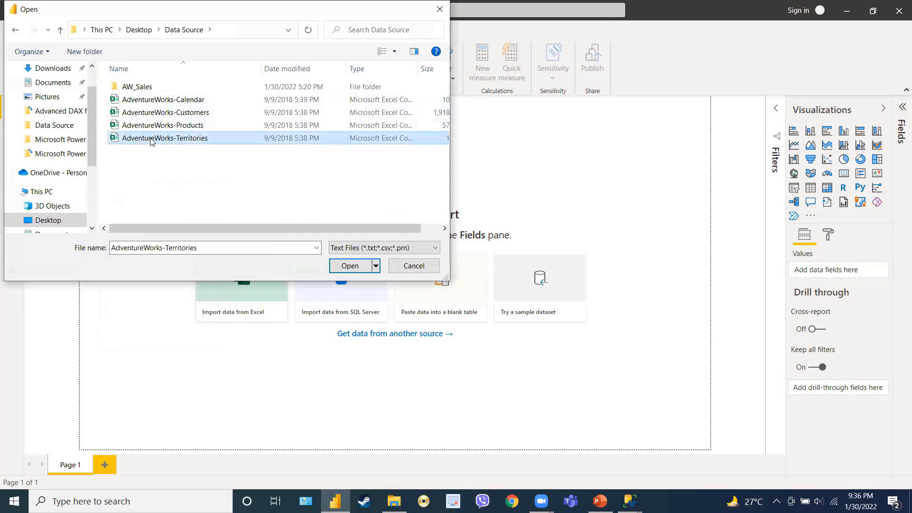
click(355, 269)
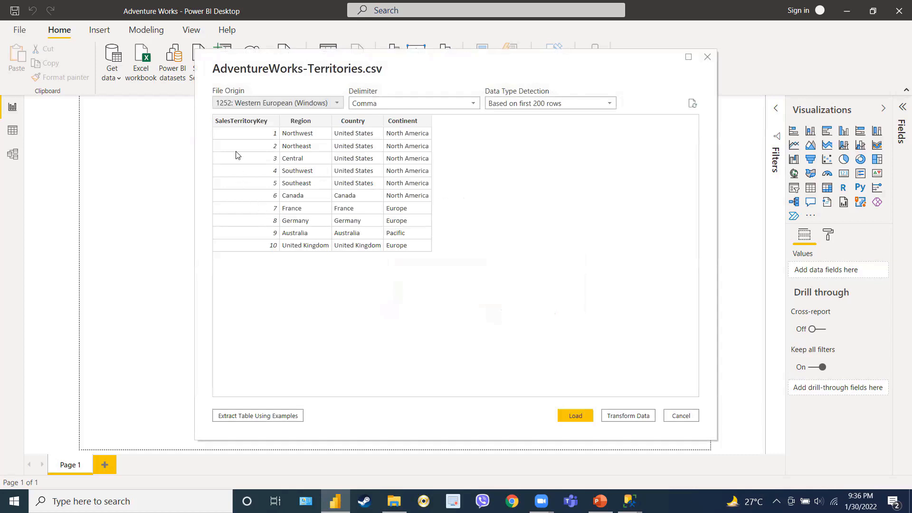
click(611, 411)
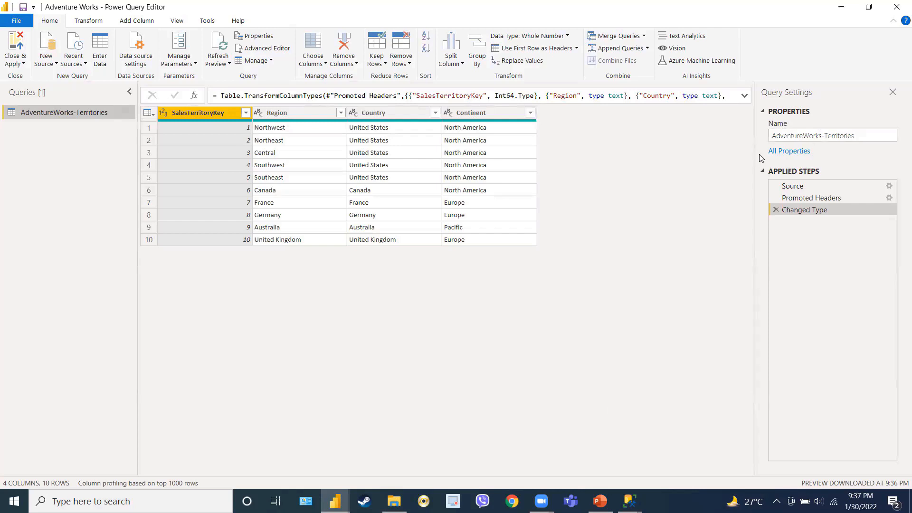
Step: Review the Source, Promoted Headers and Changed Type applied steps of the Territories query
click(795, 185)
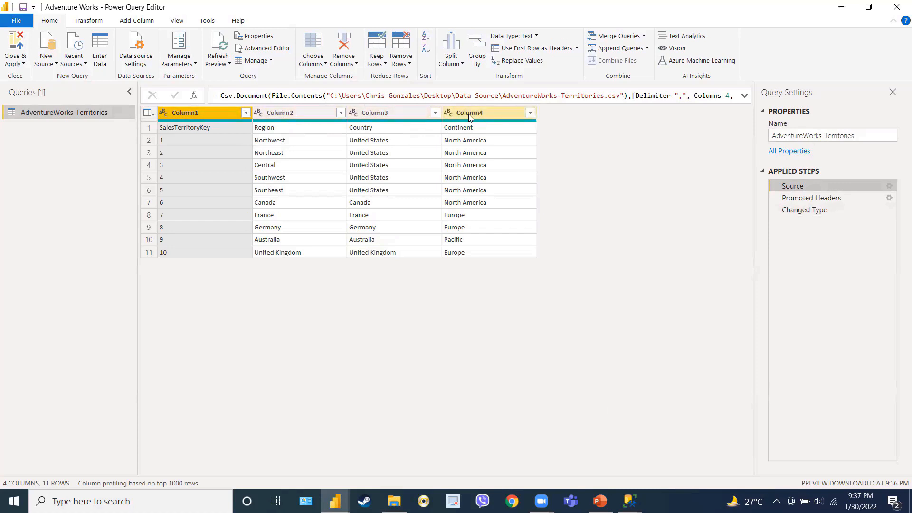
click(802, 200)
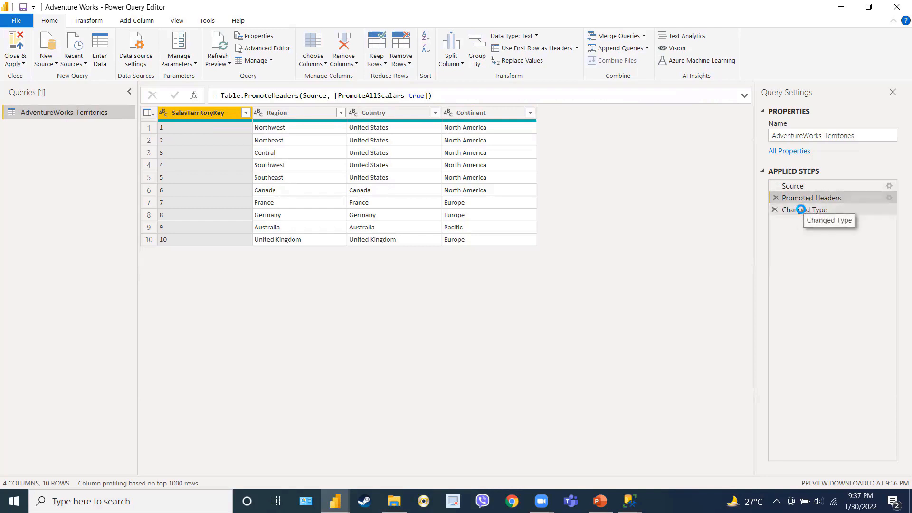
click(803, 211)
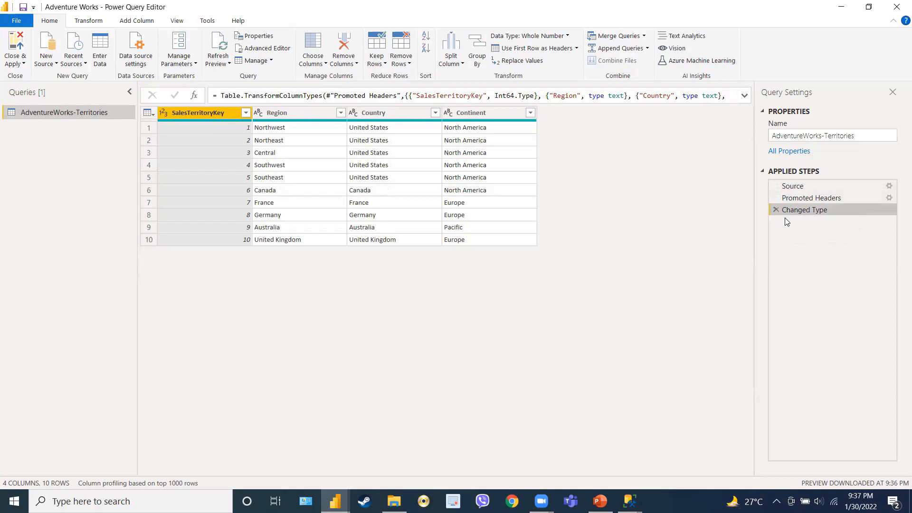
Step: Apply the Territories query to the report and close the Power Query Editor
key(ctrl+Right)
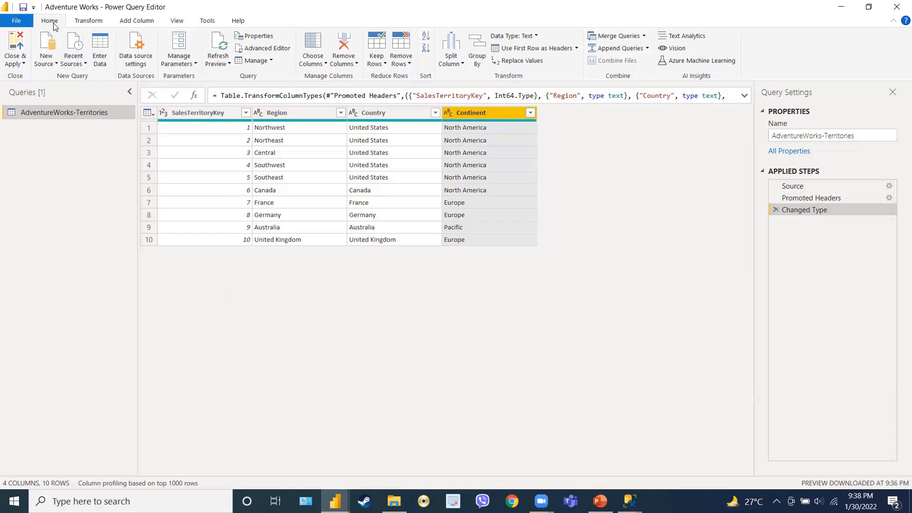
click(23, 67)
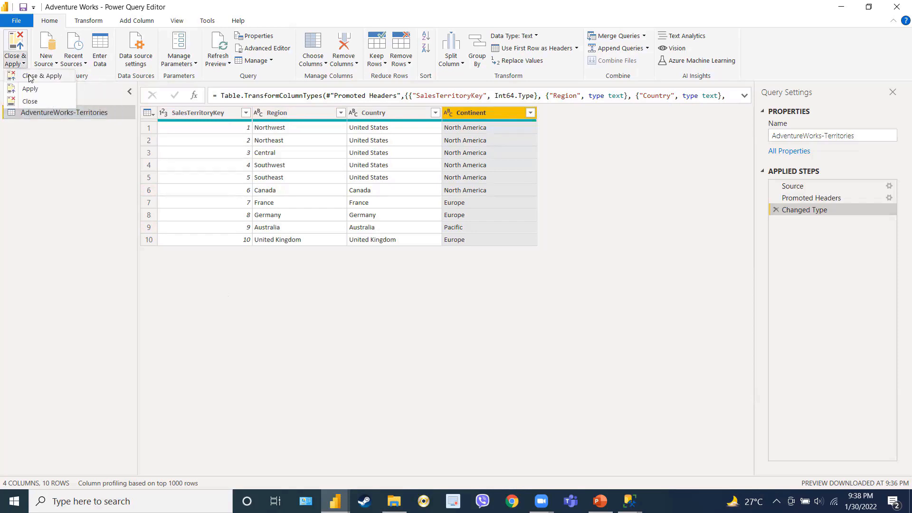
click(30, 77)
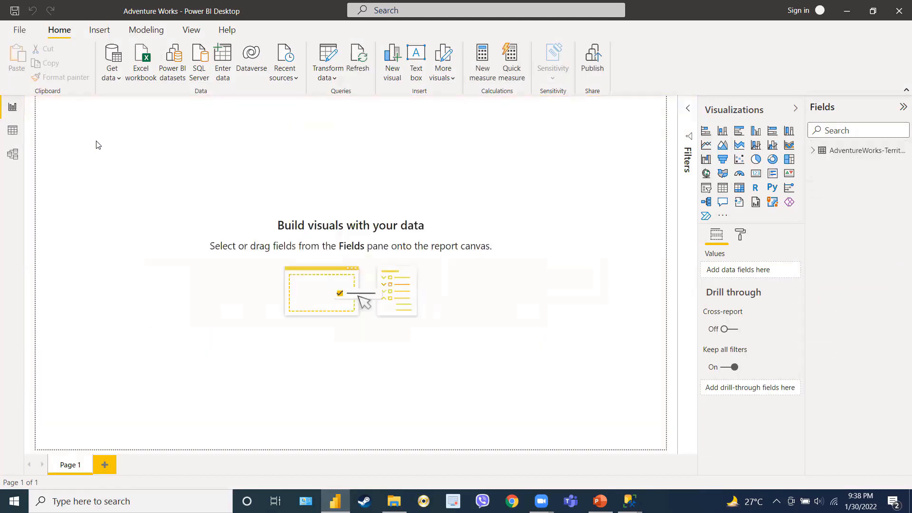
Step: Examine the loaded Territories table's fields, its rows in the data view and its card in the model view, ending in the report view
click(812, 151)
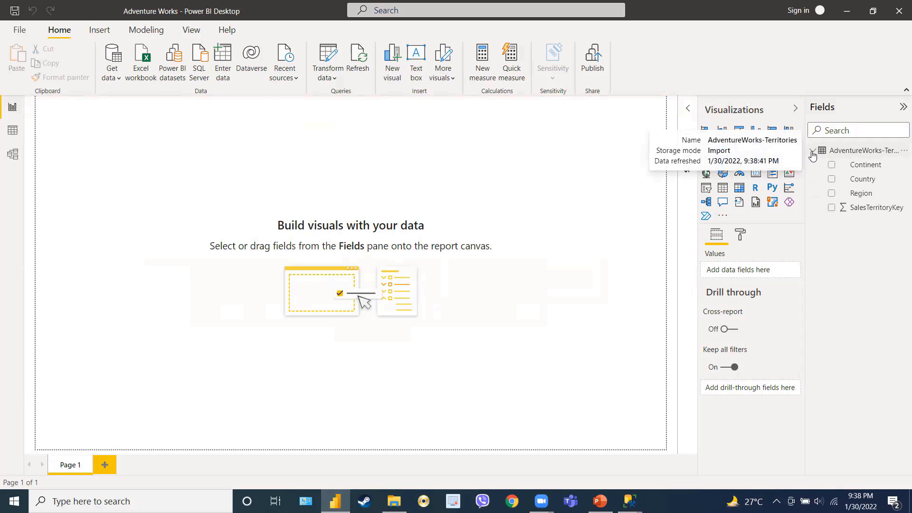
click(813, 151)
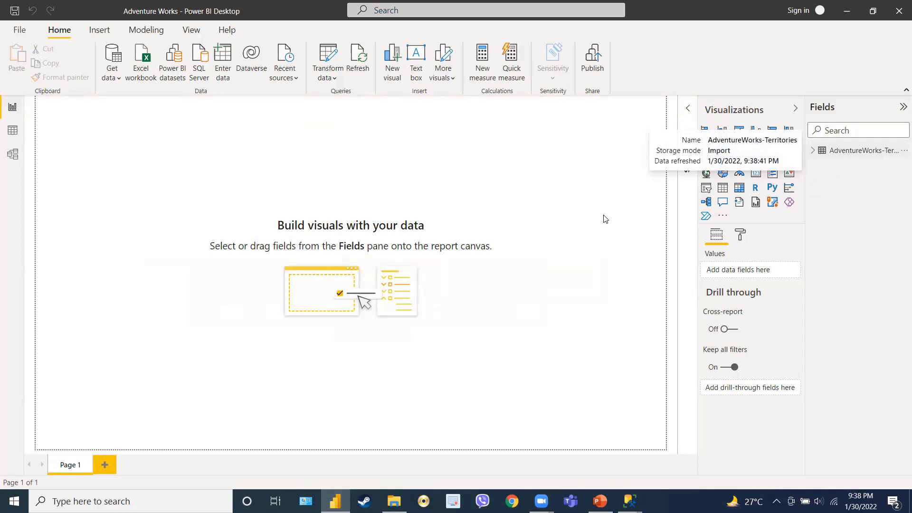
click(13, 131)
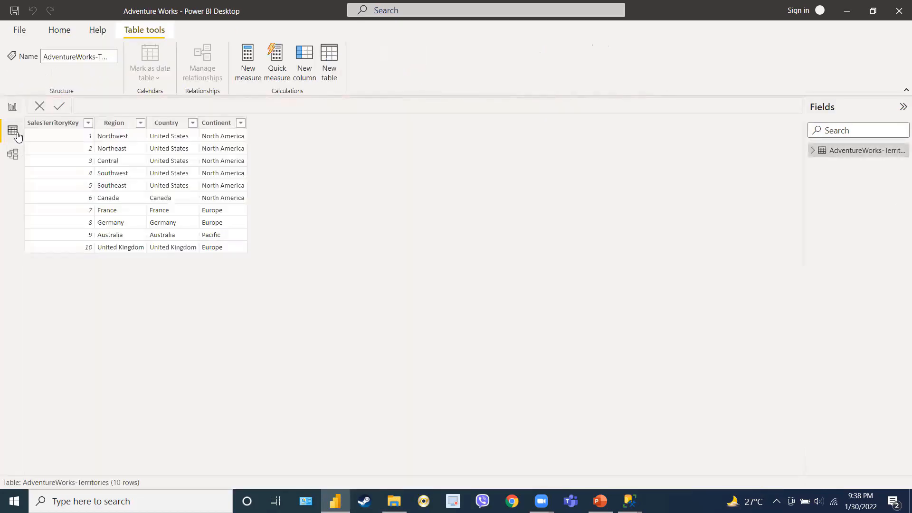
click(14, 157)
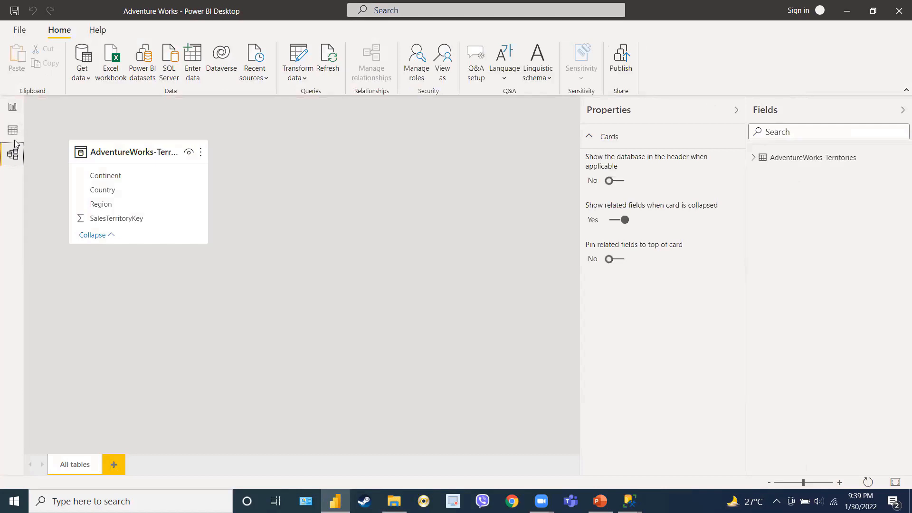
click(13, 130)
click(13, 107)
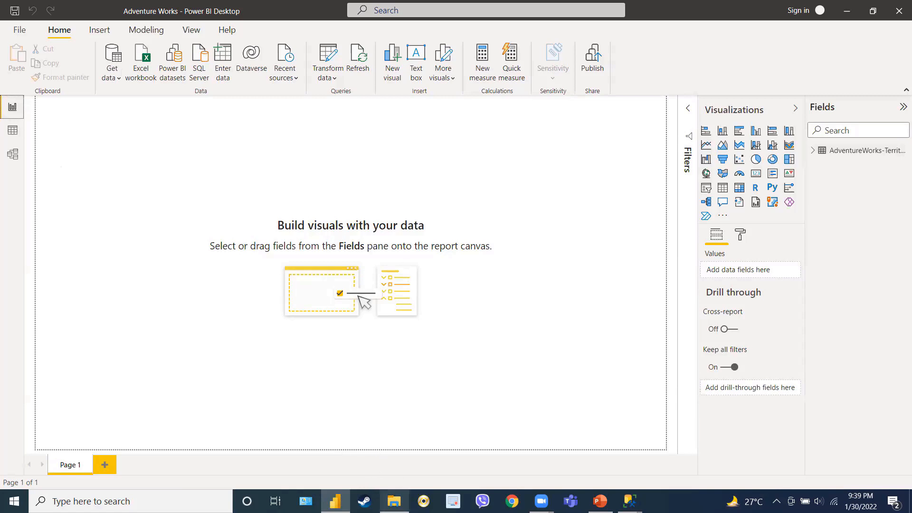
Step: Switch to File Explorer and open AdventureWorks-Calendar from the Data Source folder in Excel to inspect its contents
click(394, 500)
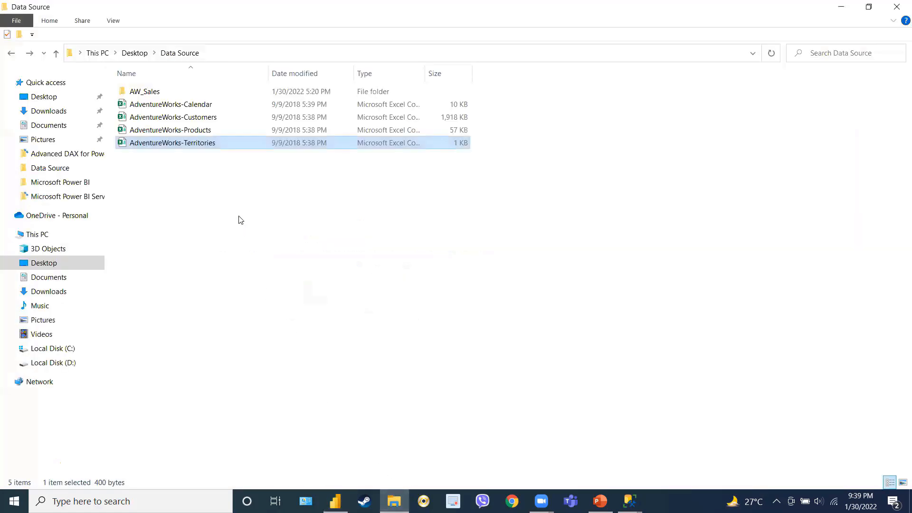
click(214, 104)
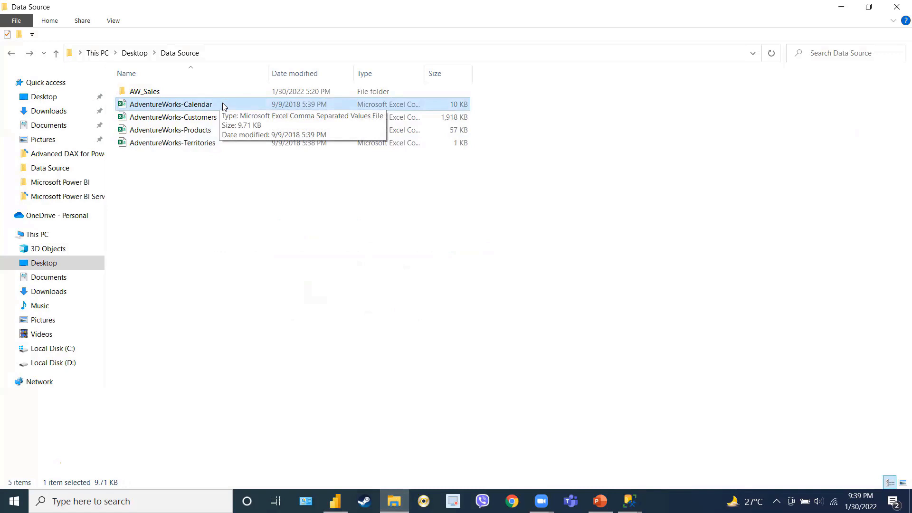
key(Return)
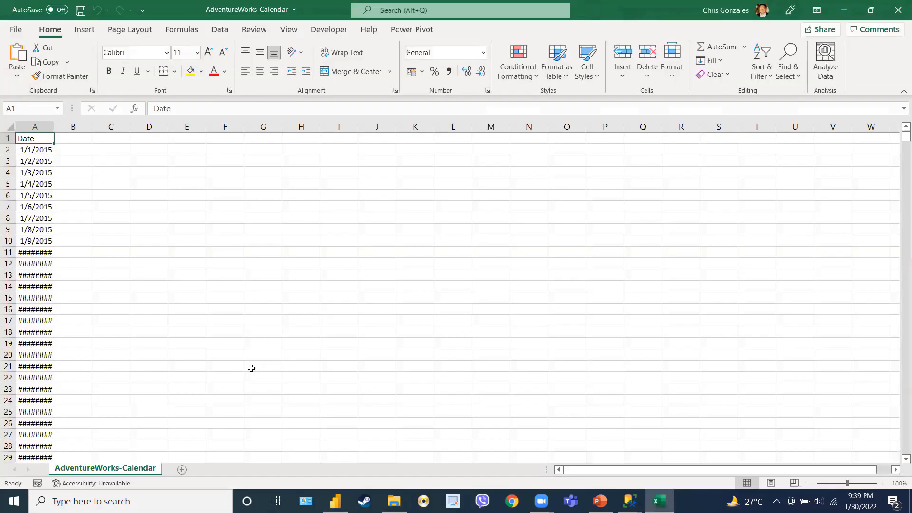
Step: Widen the Date column so full dates show, and check the first and last dates in the calendar list
drag(54, 130, 71, 130)
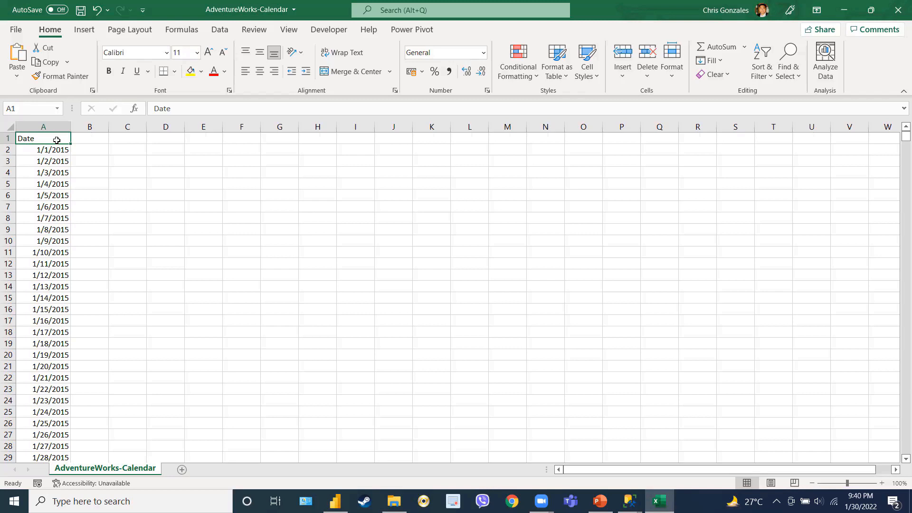
key(Down)
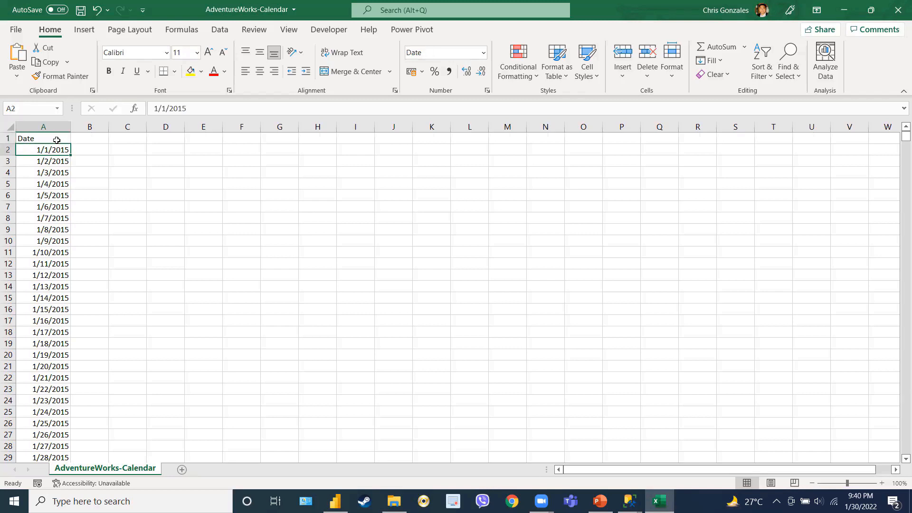
key(ctrl+Down)
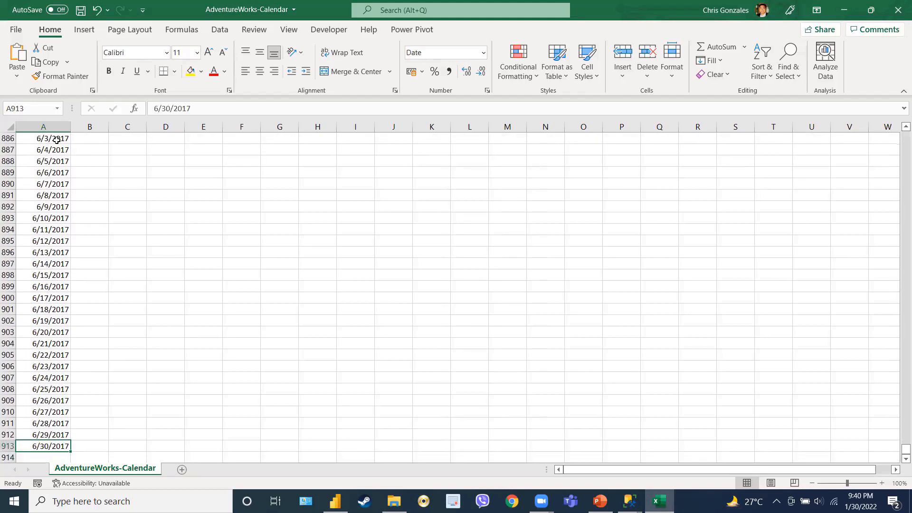
key(ctrl+Up)
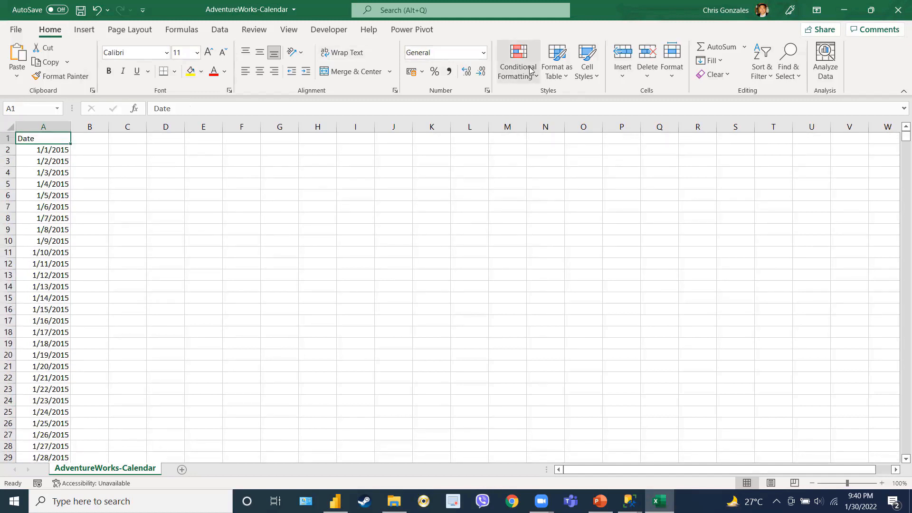
Step: Format the date list A1:A913 as a table with headers in White, Table Style Light 1, and name the table Calendar
click(556, 73)
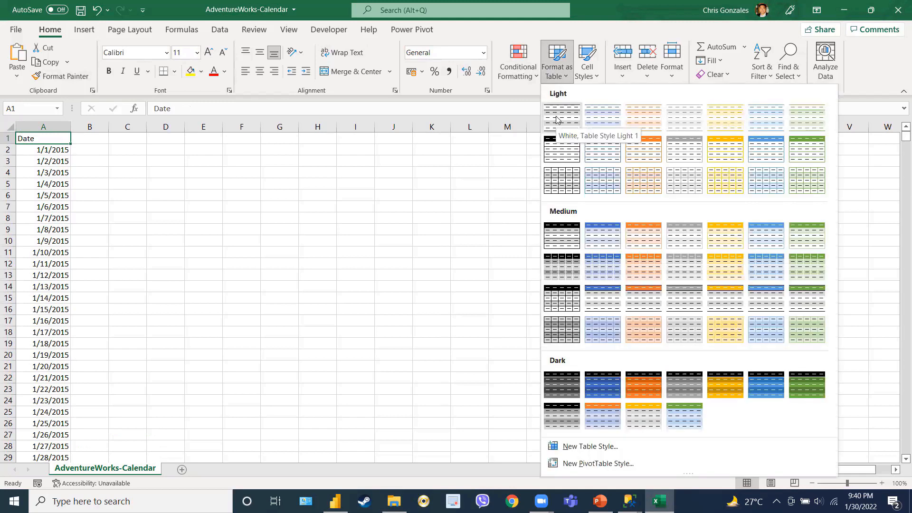
click(556, 119)
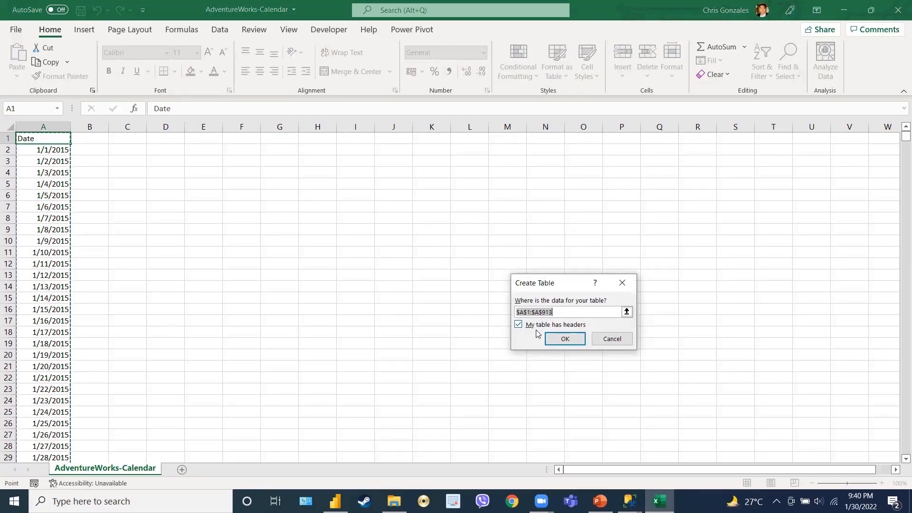
click(564, 339)
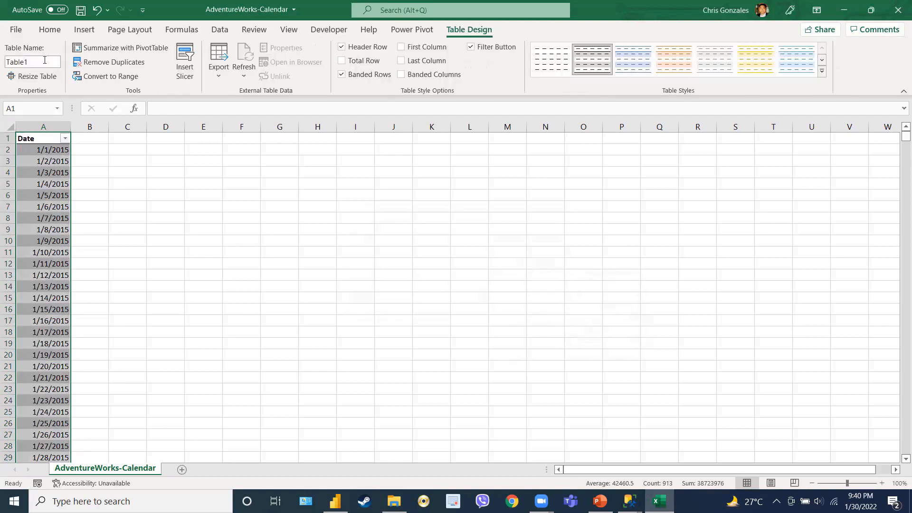
click(44, 59)
text(Calendar)
key(Return)
Step: Save the file as an Excel Workbook named AdventureWorks-Calendar in the Data Source folder and close it
click(16, 30)
click(31, 189)
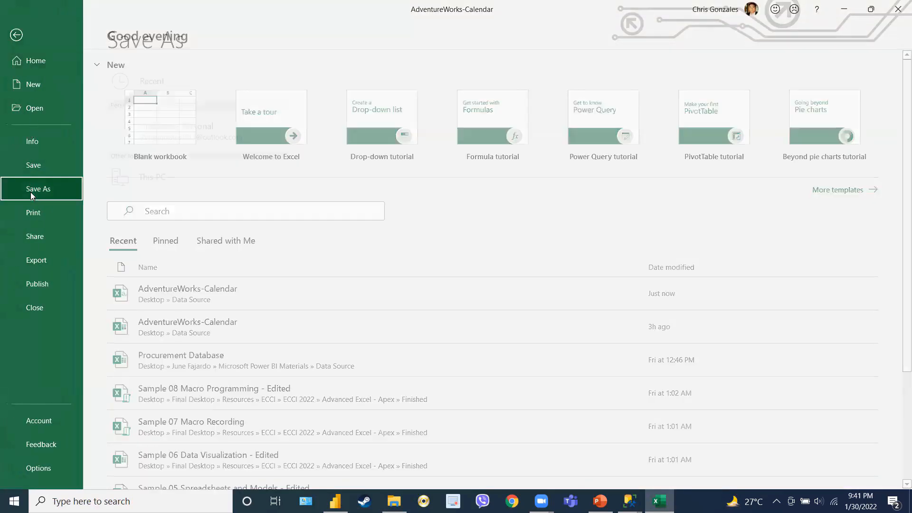
click(146, 232)
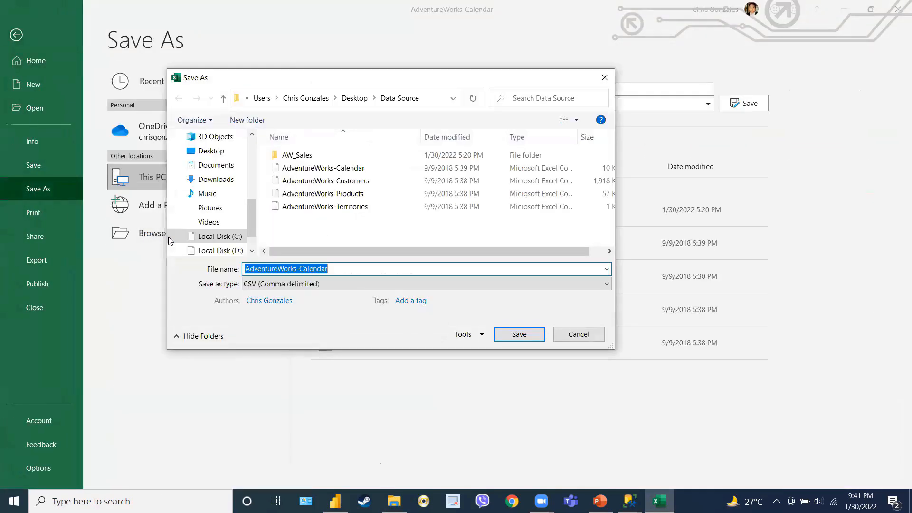
click(362, 268)
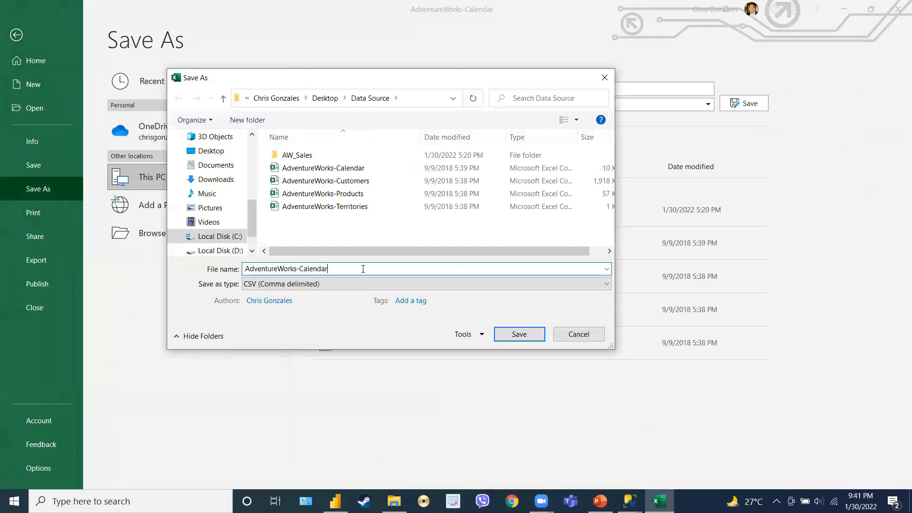
click(362, 284)
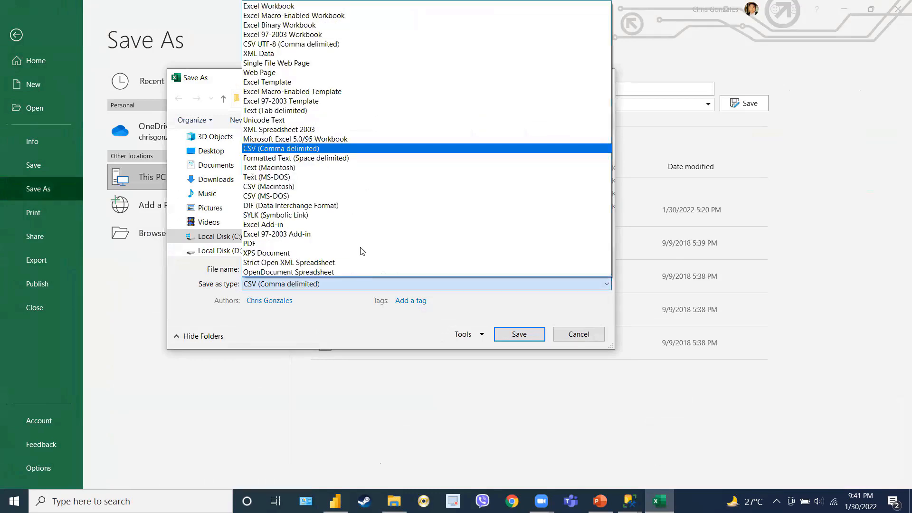
click(363, 7)
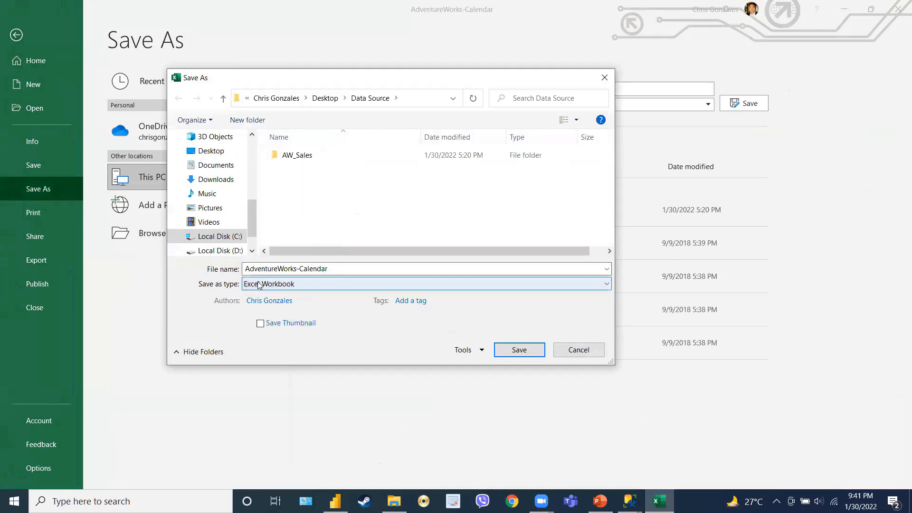
click(499, 352)
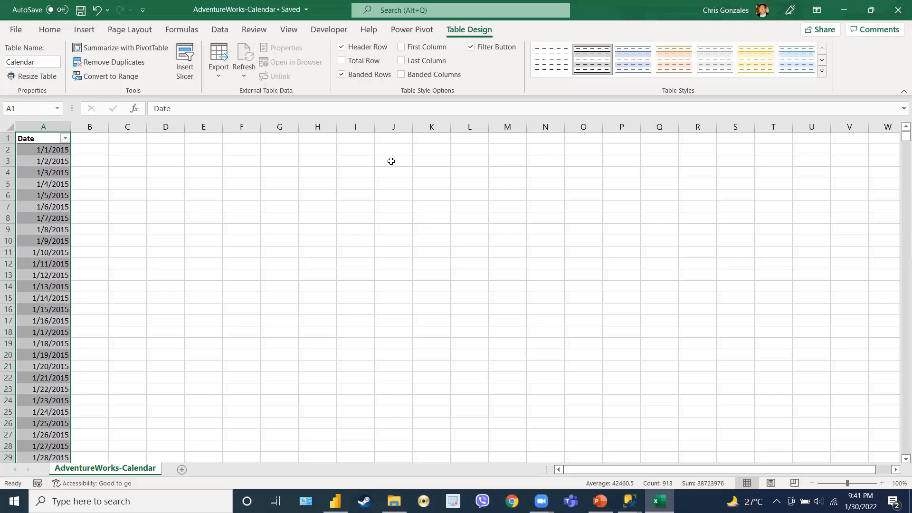
click(898, 10)
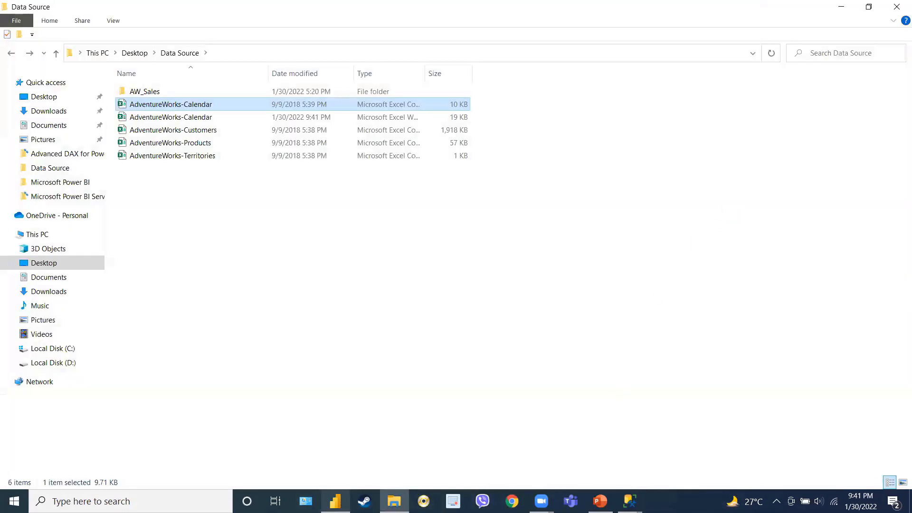
Step: Switch to Power BI Desktop and bring the Calendar table from the AdventureWorks-Calendar Excel workbook into the Power Query Editor for transformation
click(335, 501)
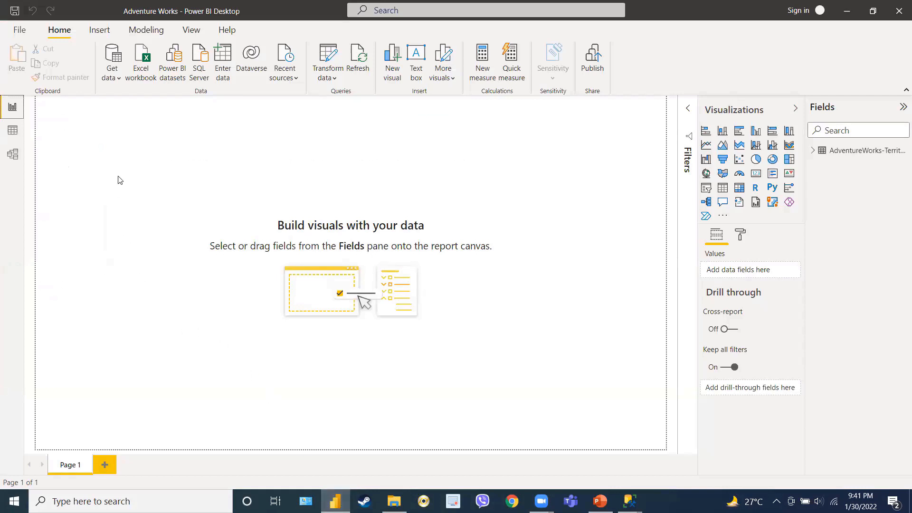
click(112, 80)
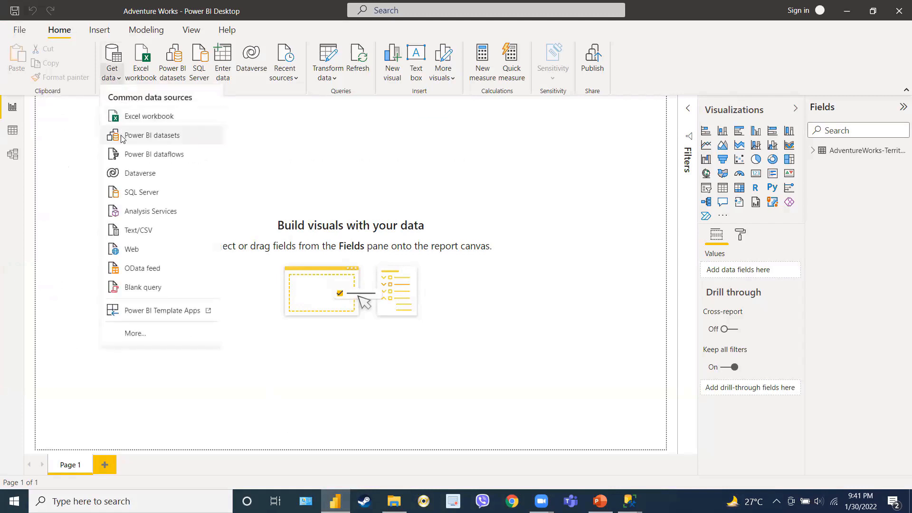
click(145, 118)
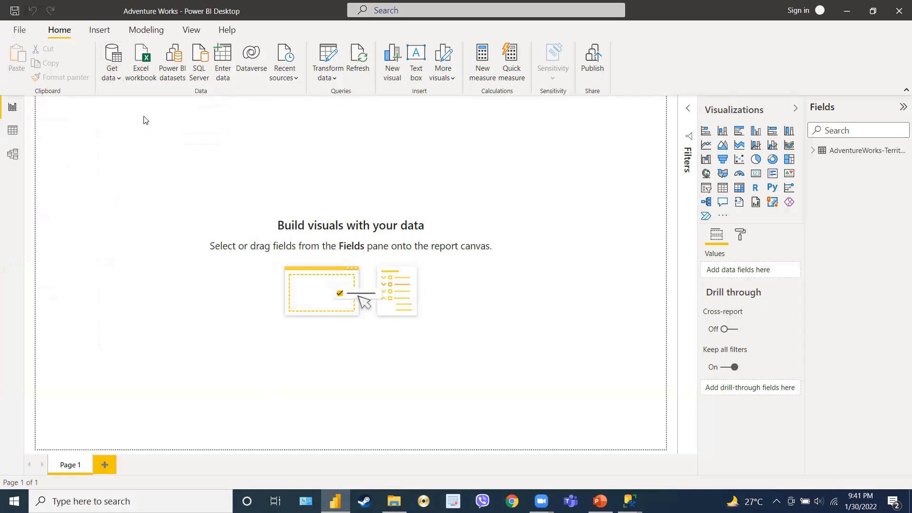
click(157, 100)
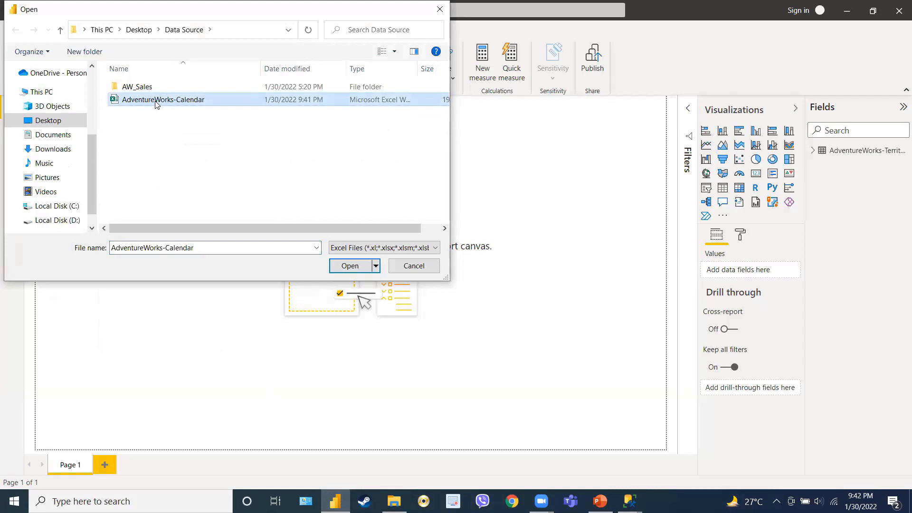
click(149, 118)
click(162, 106)
click(348, 267)
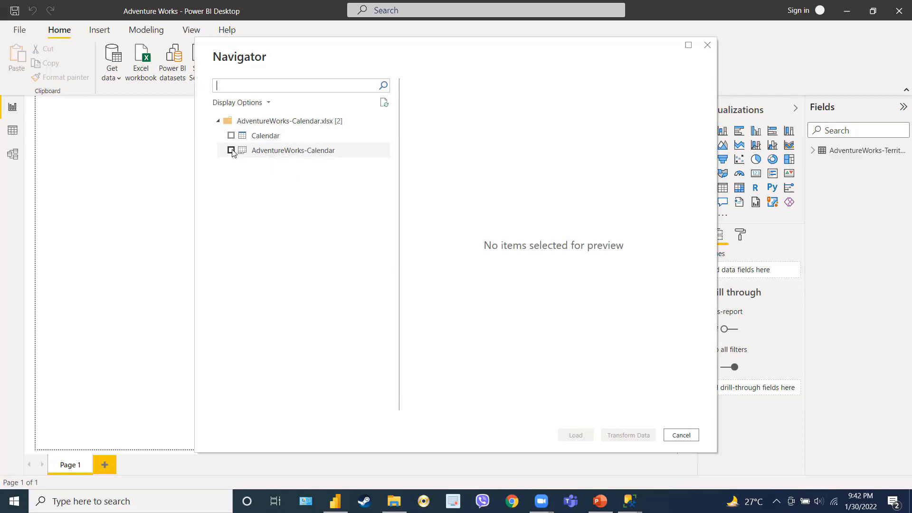
click(232, 137)
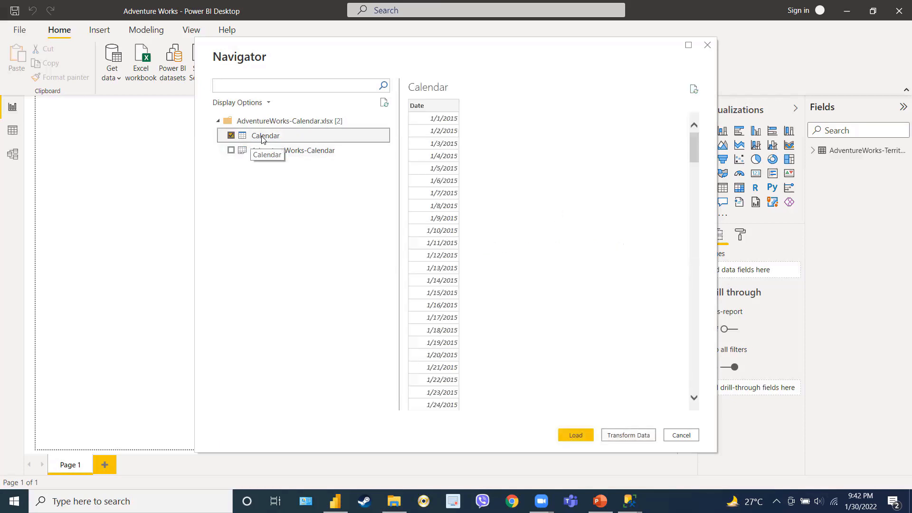
click(628, 435)
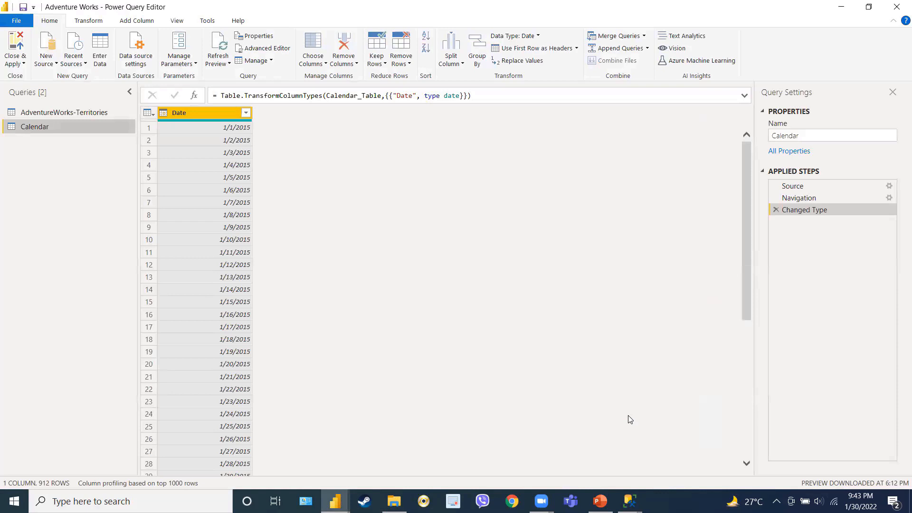
Step: Review the Source, Navigation and Changed Type applied steps of the Calendar query
click(811, 186)
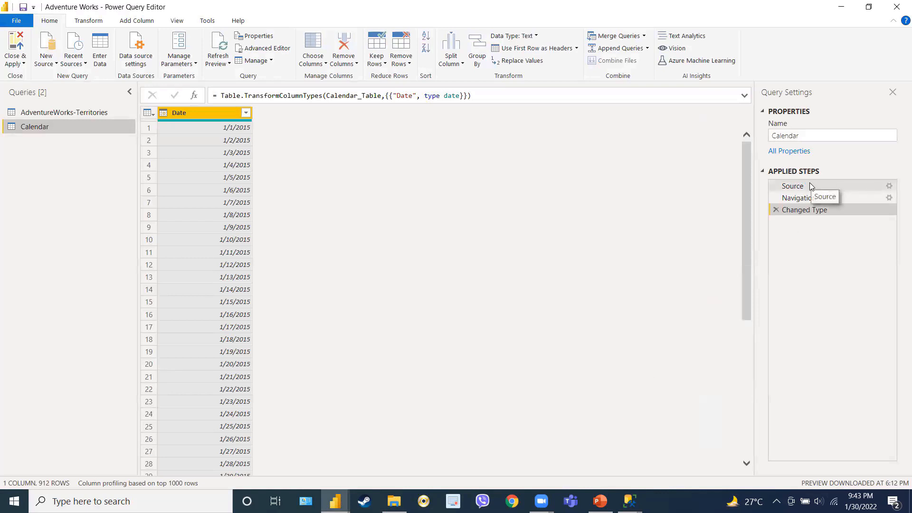
click(805, 198)
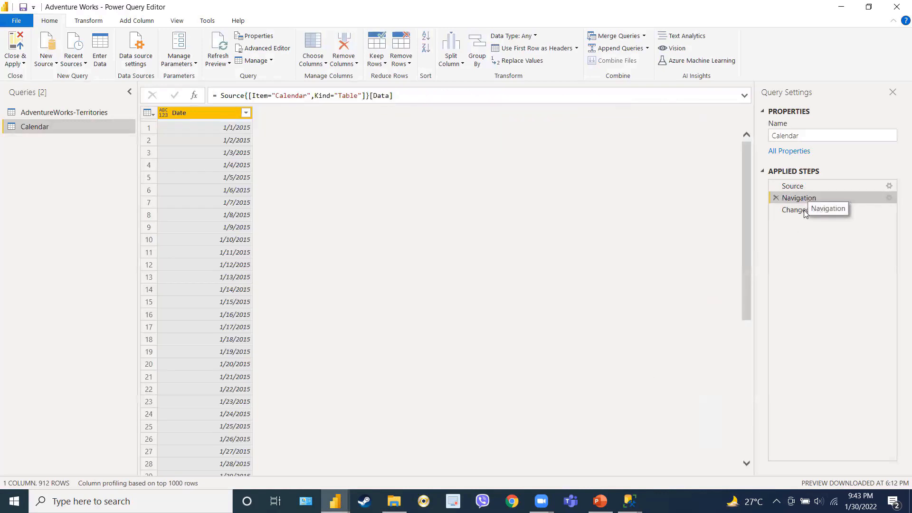
click(804, 211)
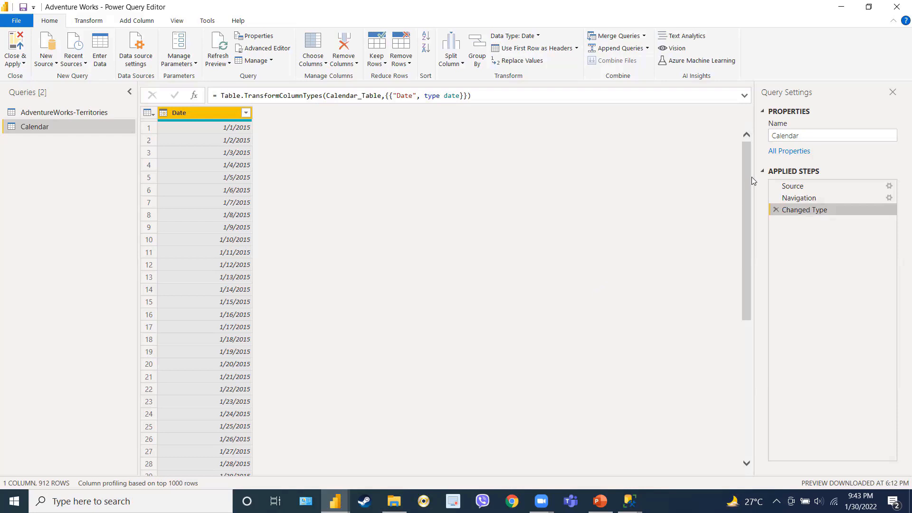
Step: Rename the Calendar query to AdventureWorks-Calendar, then apply the changes and close the Power Query Editor
click(773, 136)
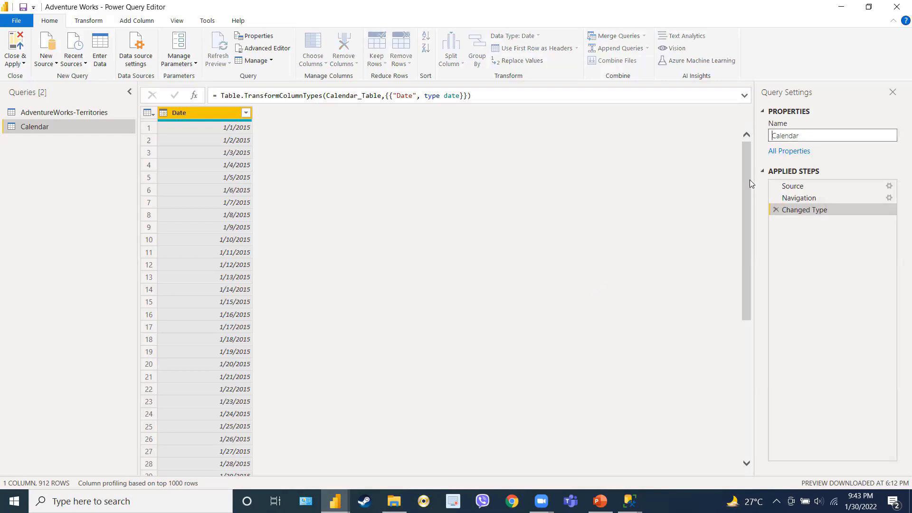
text(AdventureWorks-)
click(867, 137)
key(Return)
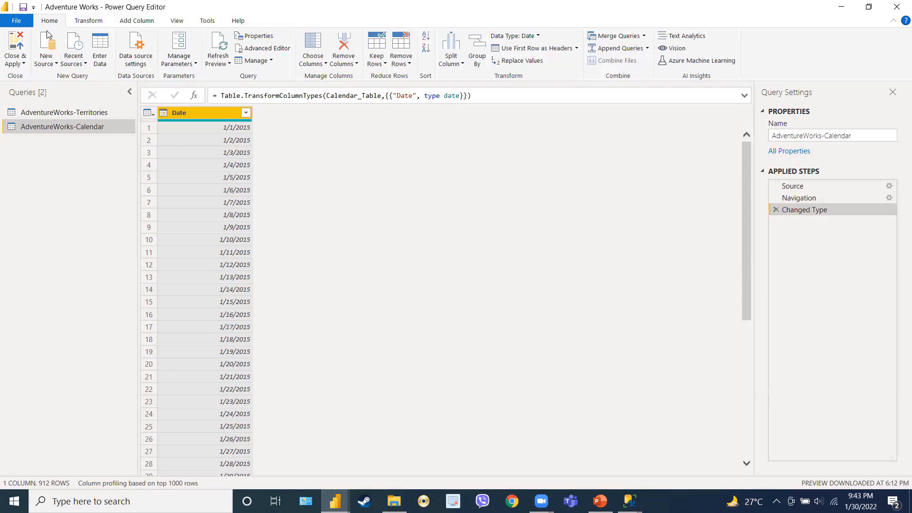
click(22, 64)
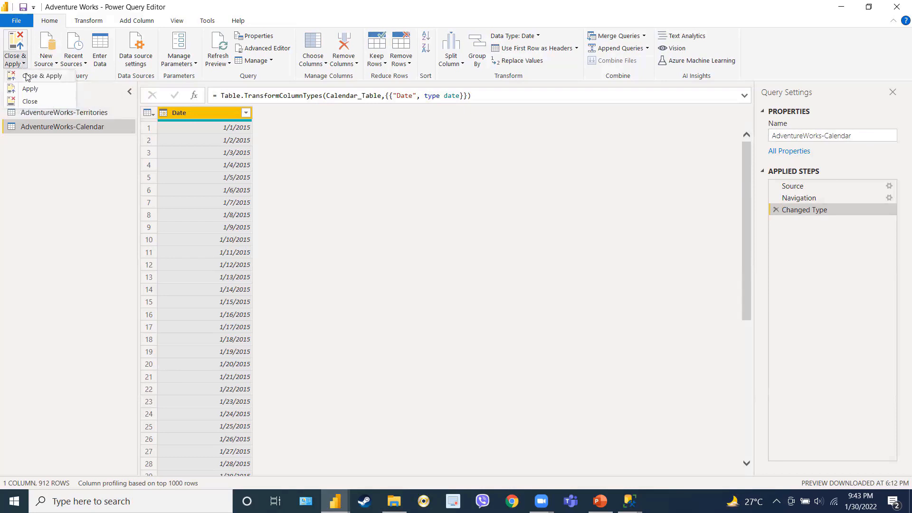
click(26, 77)
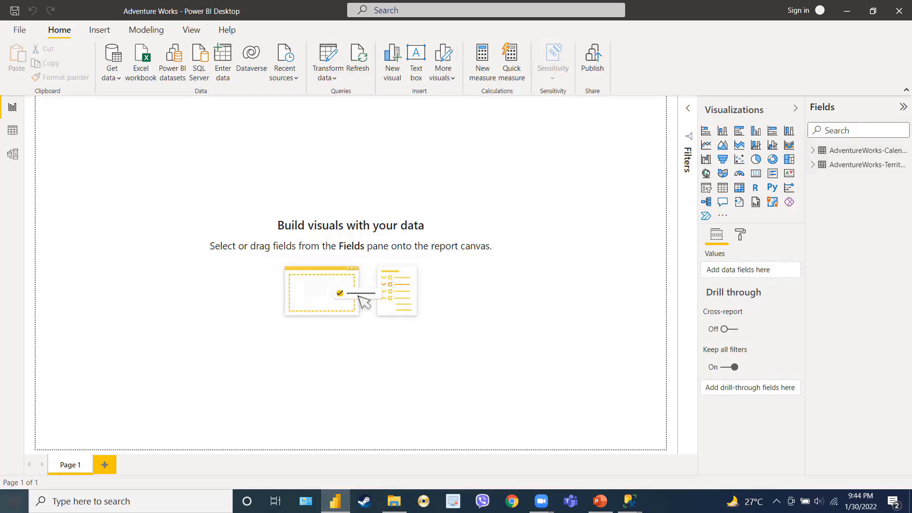
Step: Open Microsoft Access and create a blank database named AdventureWorks in the Documents folder, replacing the existing file
click(13, 500)
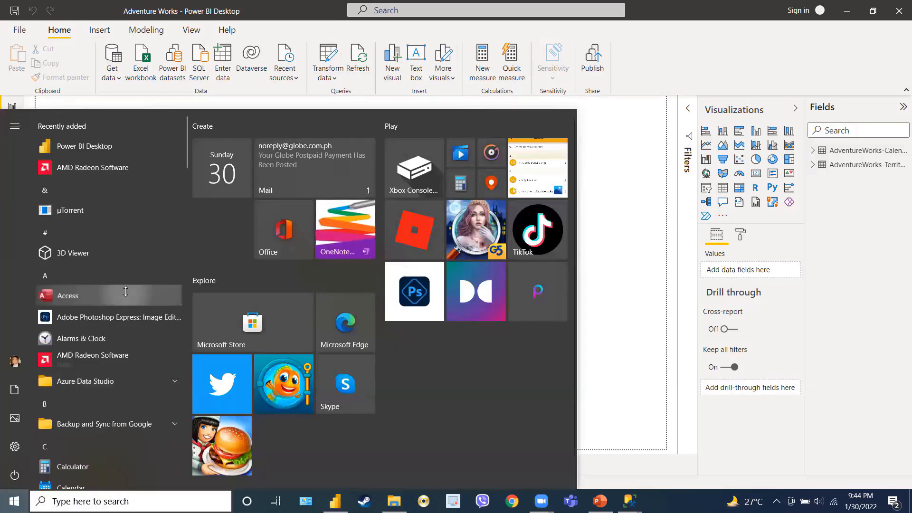
click(127, 294)
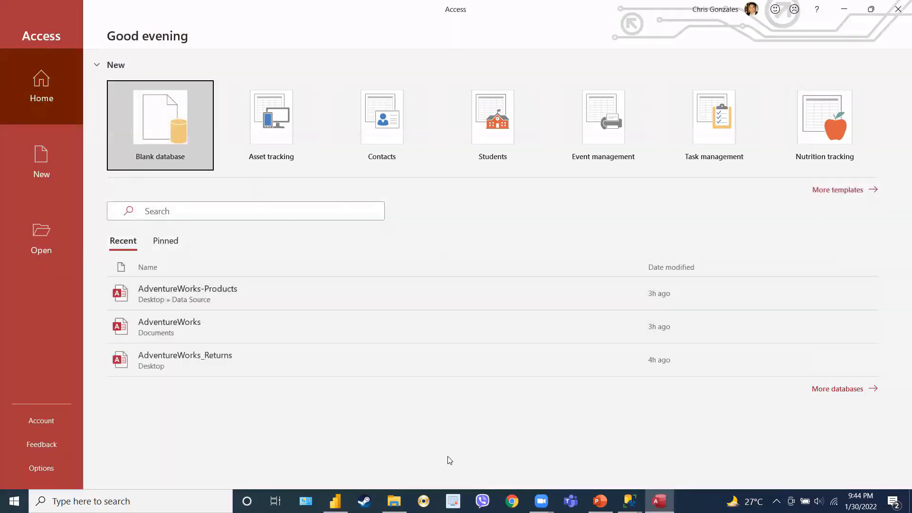
click(191, 143)
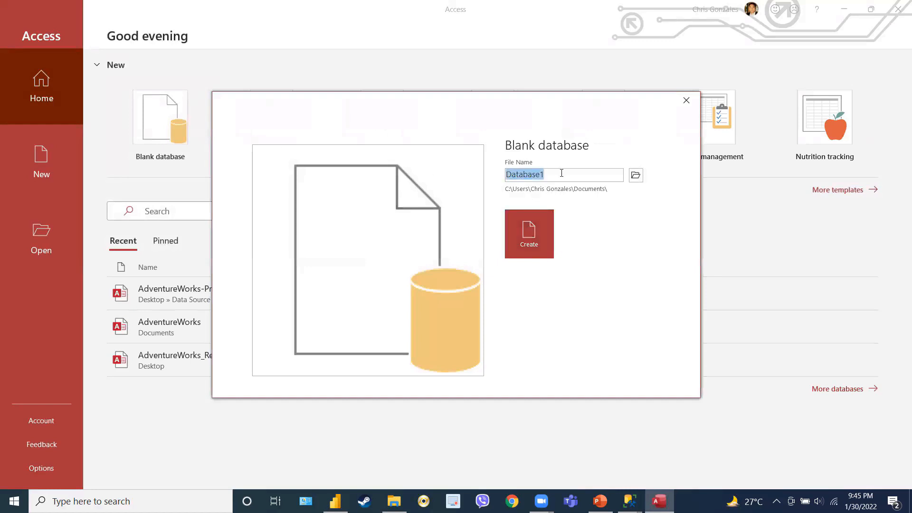
key(BackSpace)
text(AdventureWorks)
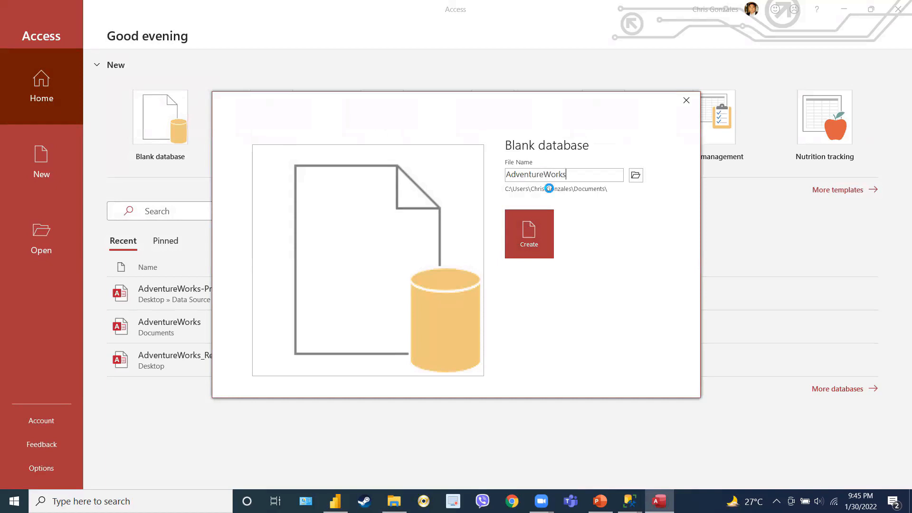
key(Return)
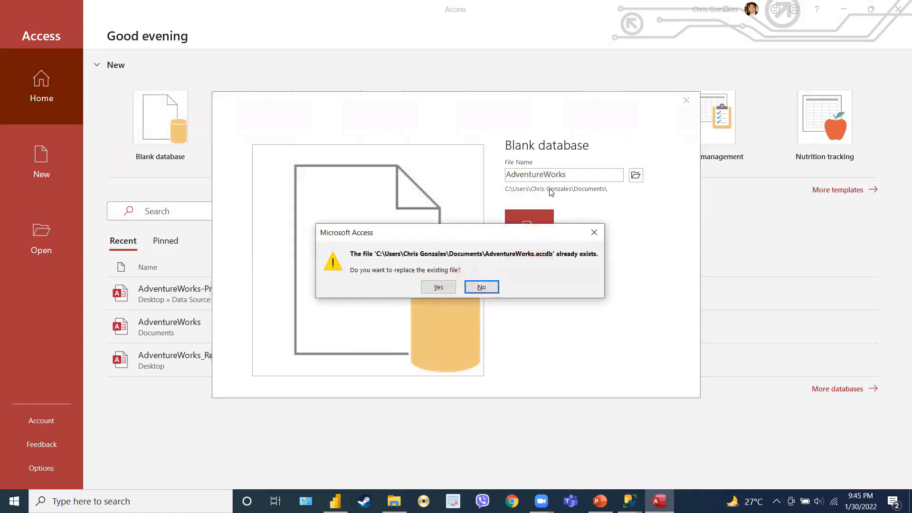
click(441, 287)
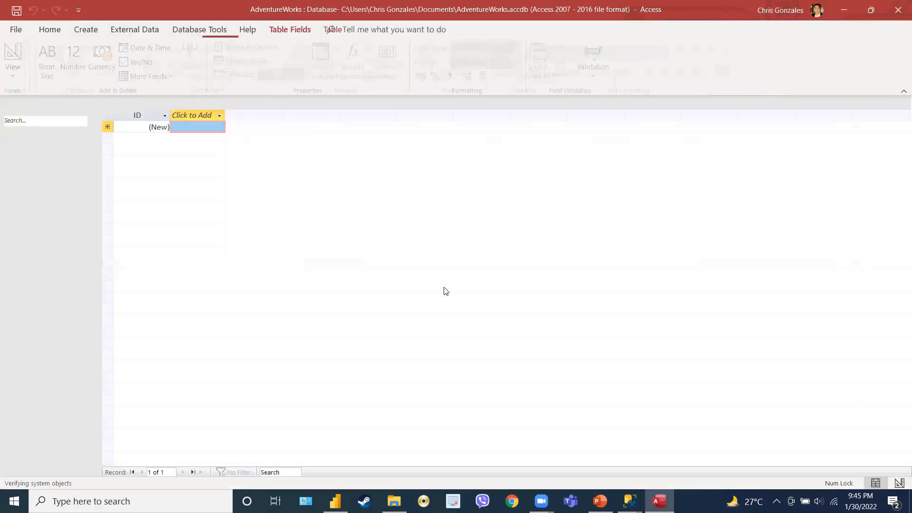
Step: Start a text file import into a new table, using AdventureWorks-Products.csv from the Data Source folder on the Desktop
click(133, 30)
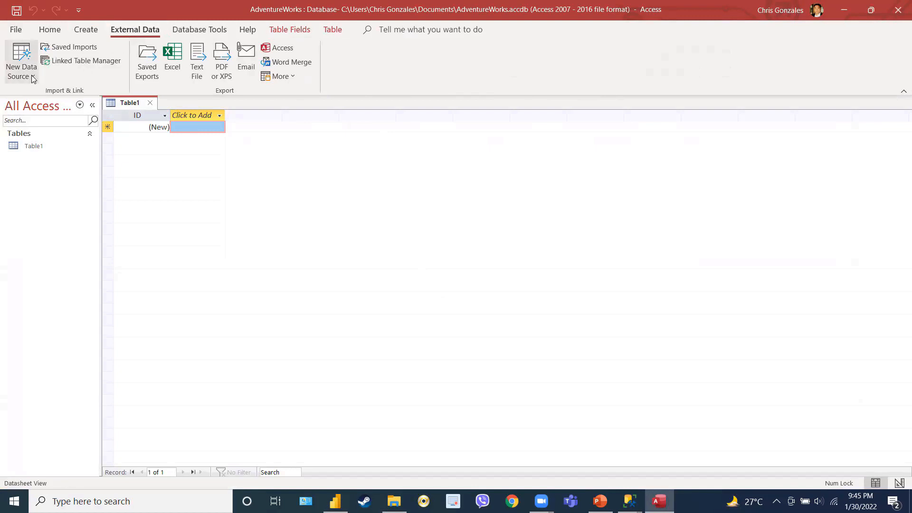
click(21, 62)
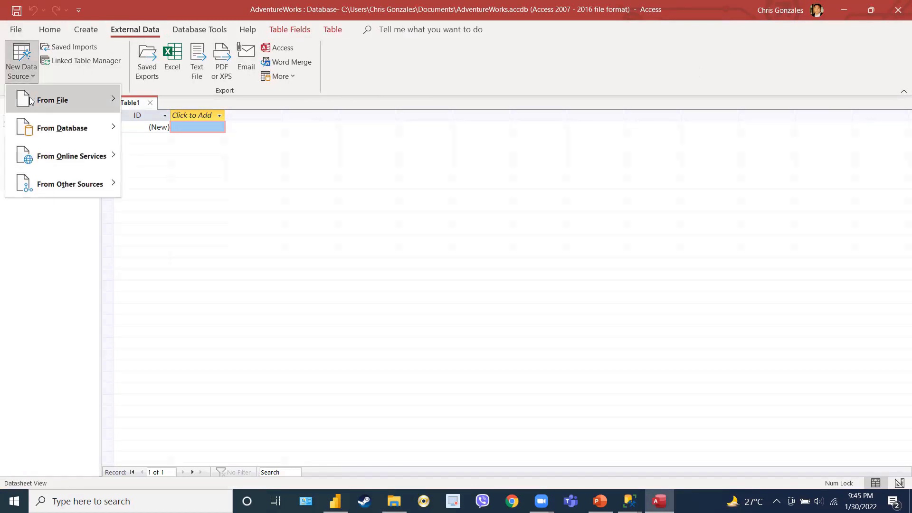
mouse_move(59, 101)
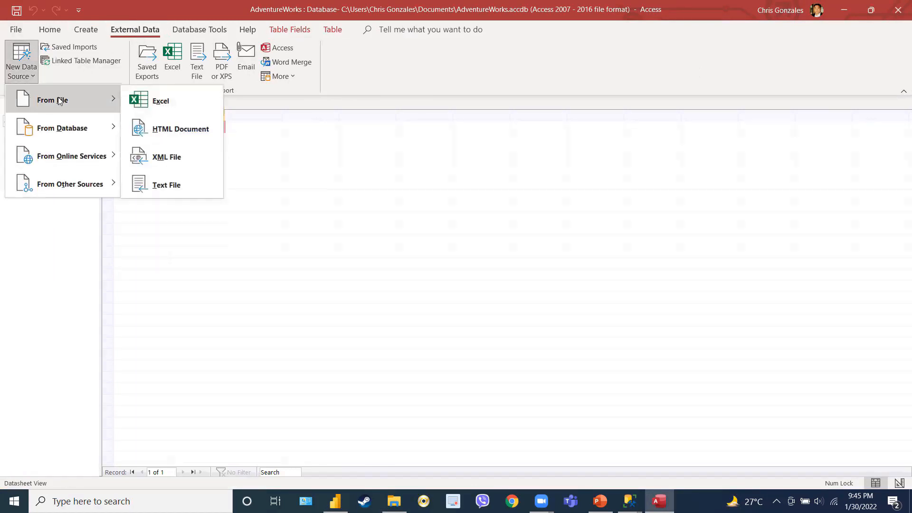
click(154, 188)
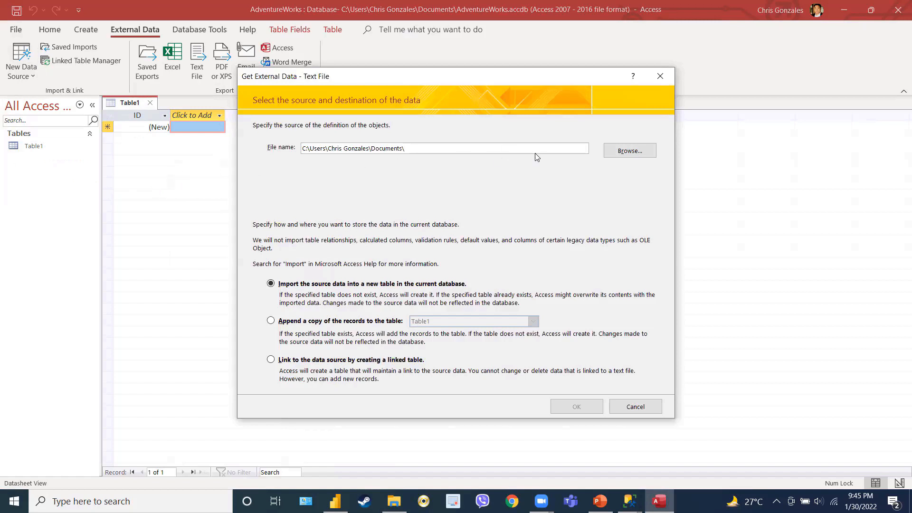
click(612, 156)
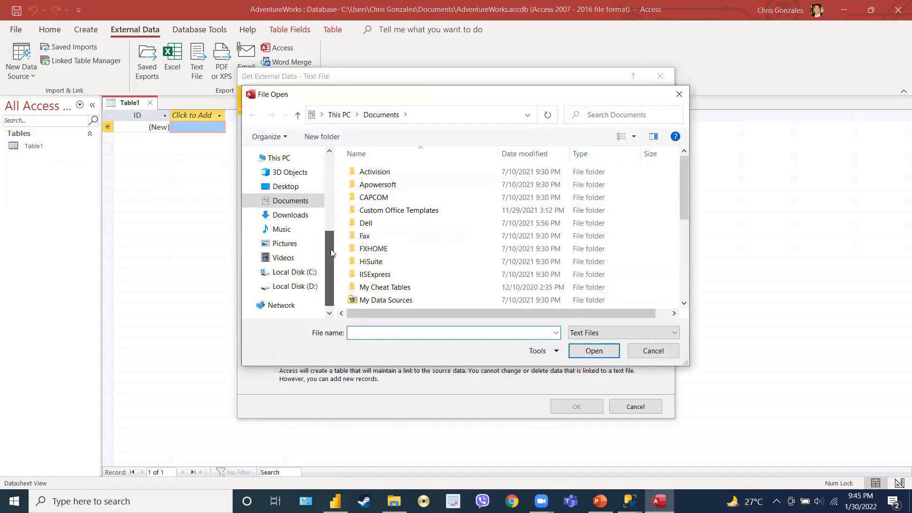
click(298, 192)
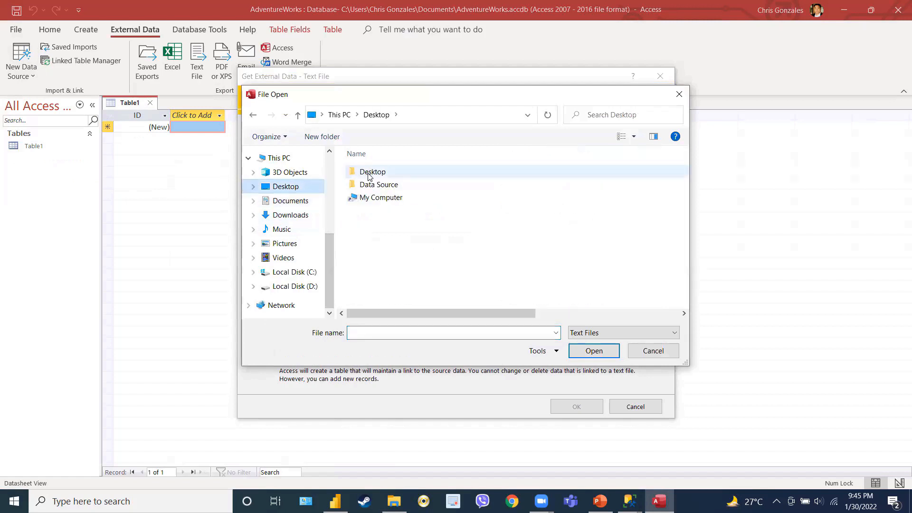
click(375, 186)
double_click(375, 186)
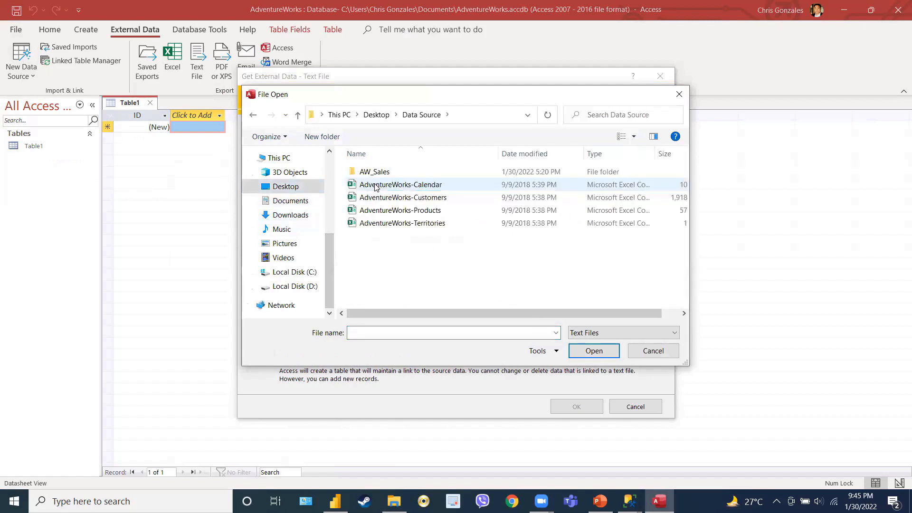
click(388, 212)
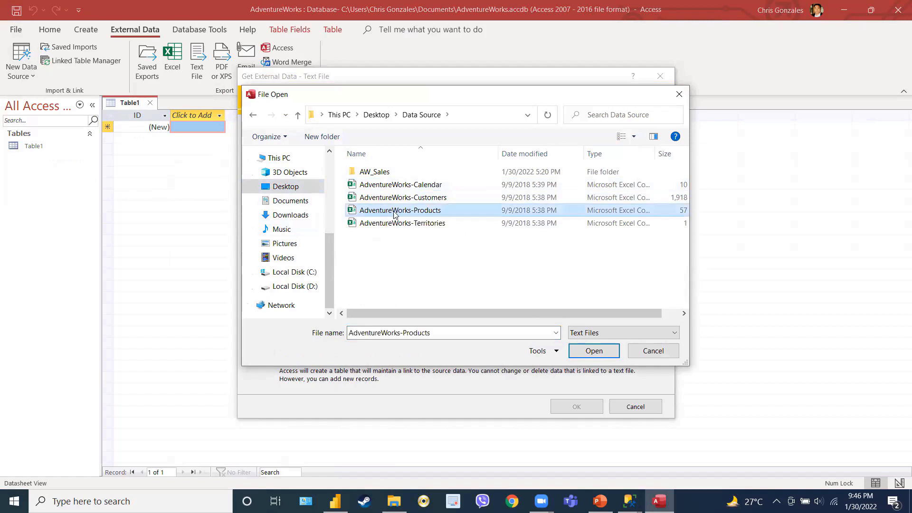
click(586, 352)
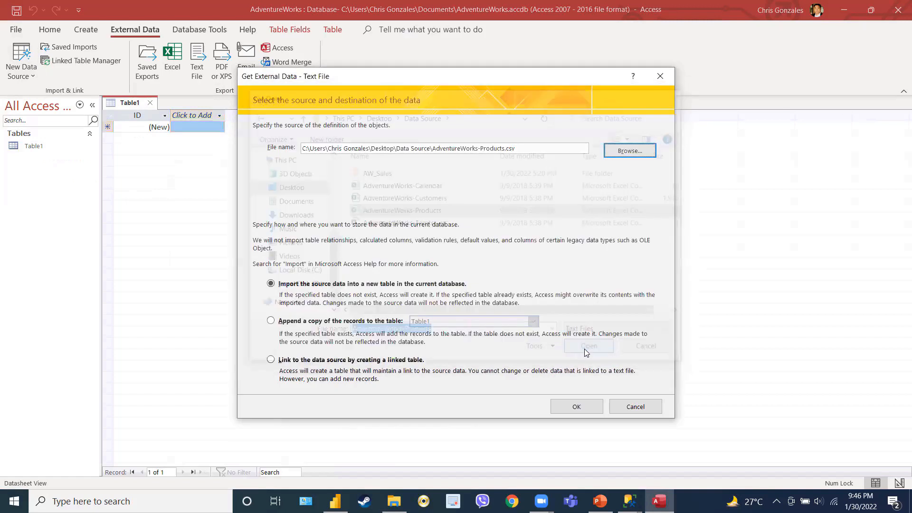
click(576, 407)
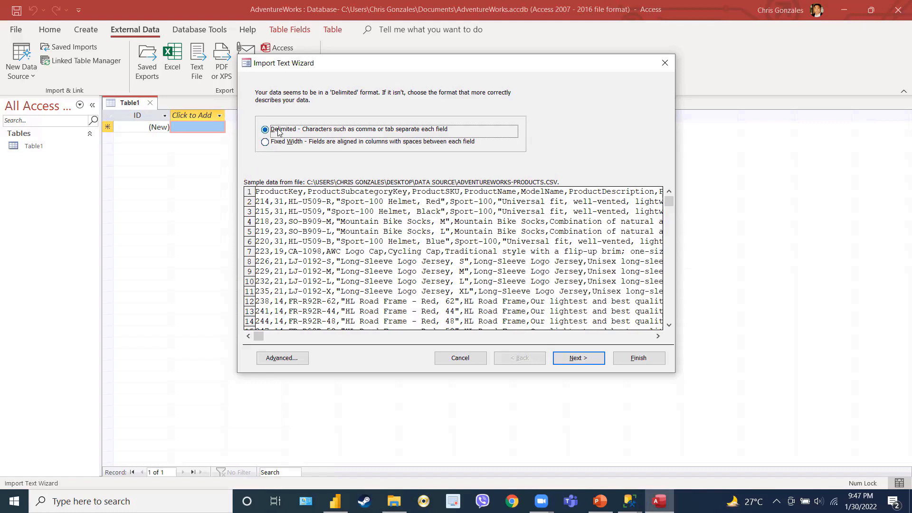
Step: Keep the delimited format with comma as separator and treat the first row as field names
click(578, 359)
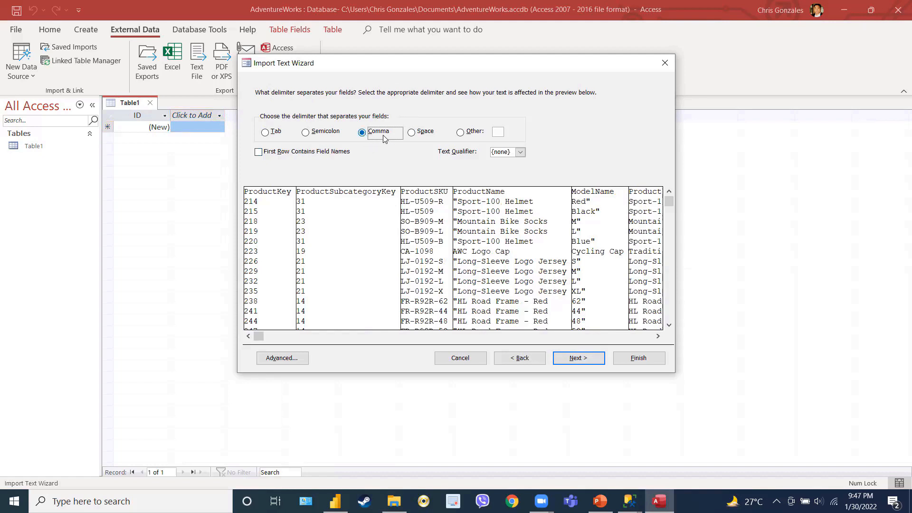
click(263, 153)
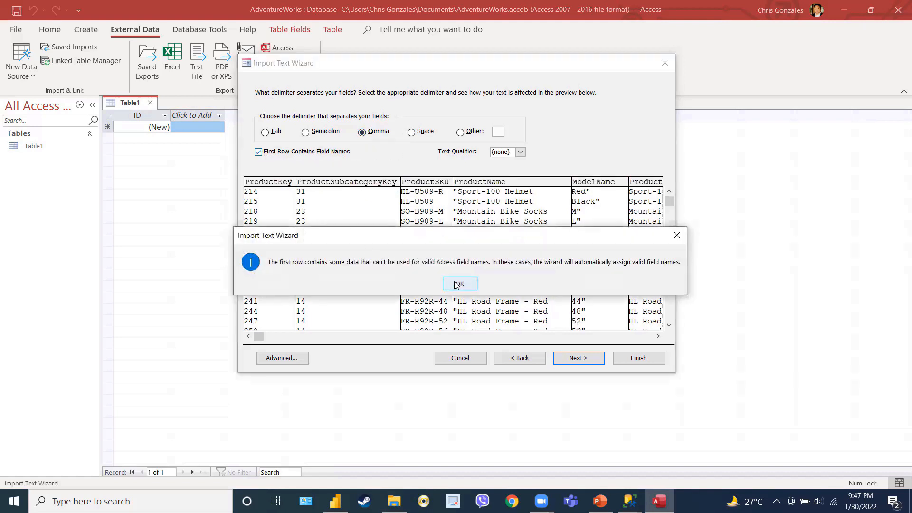
click(458, 284)
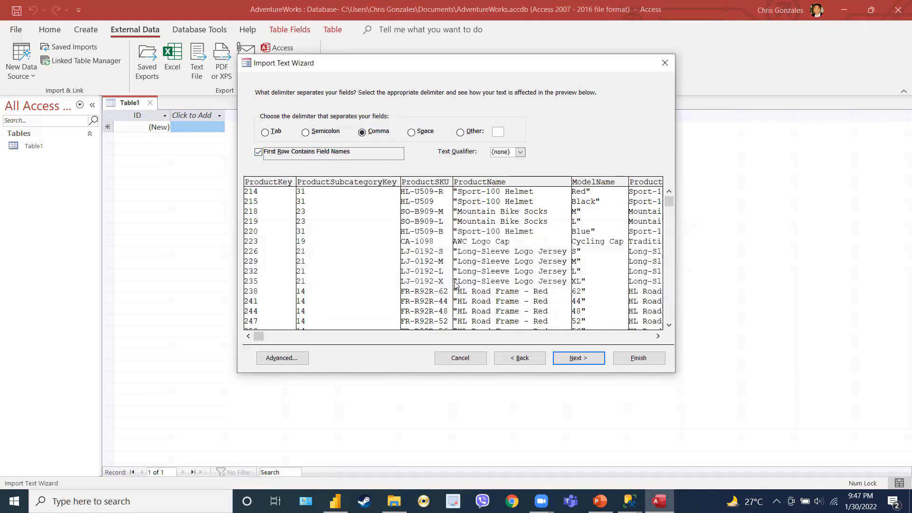
click(575, 364)
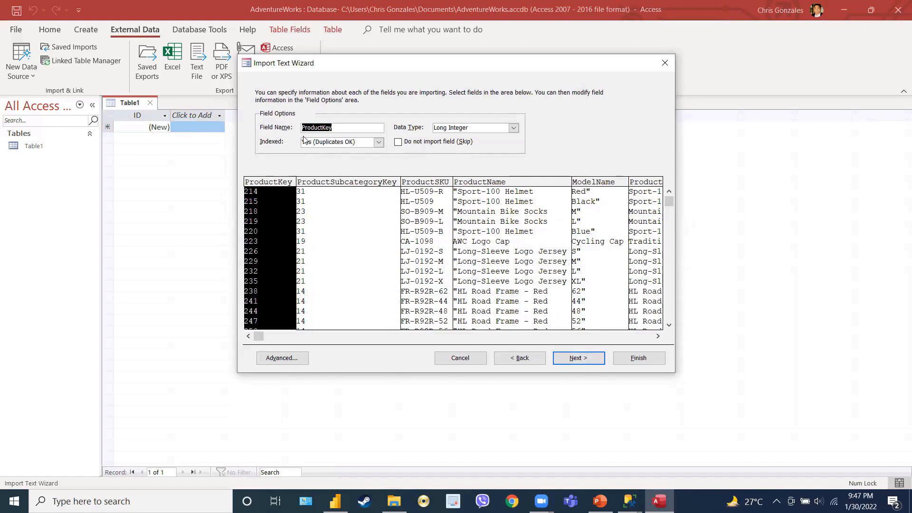
Step: Check the field options of the key, SKU and name columns, then choose ProductKey as the table's own primary key
click(358, 186)
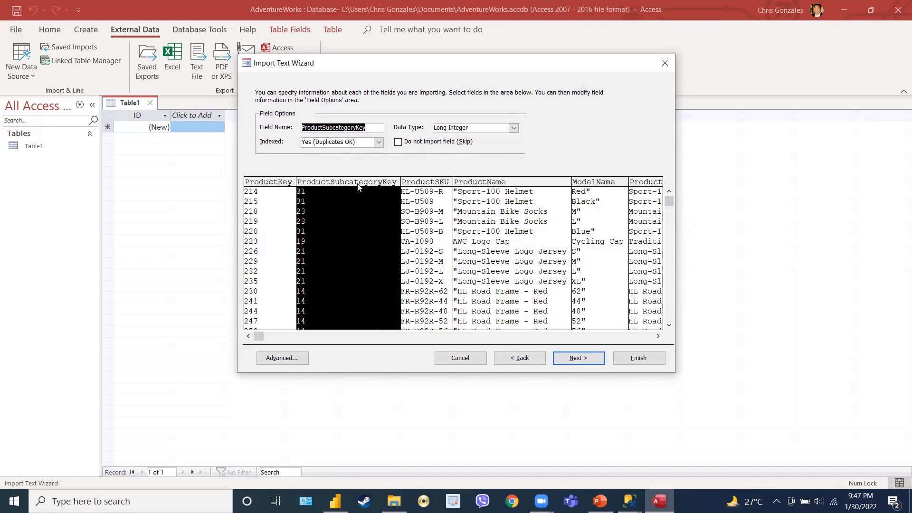
click(433, 183)
click(471, 183)
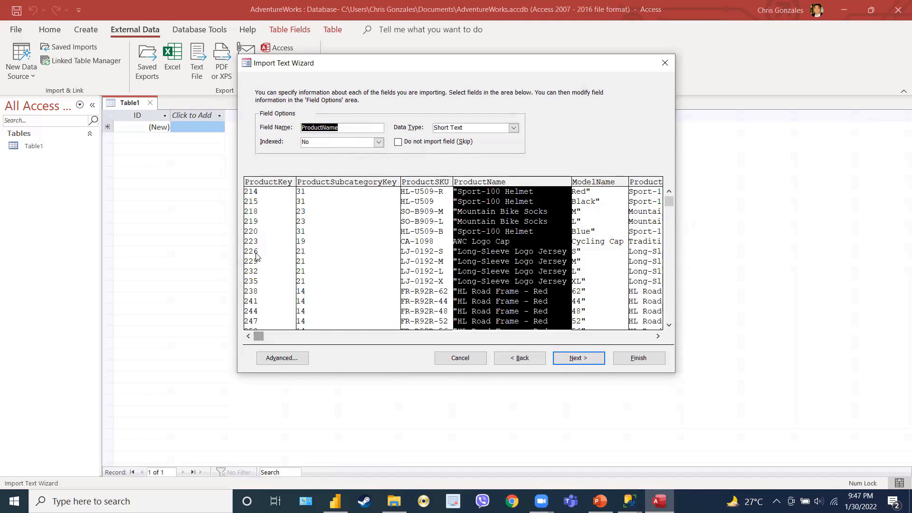
click(260, 186)
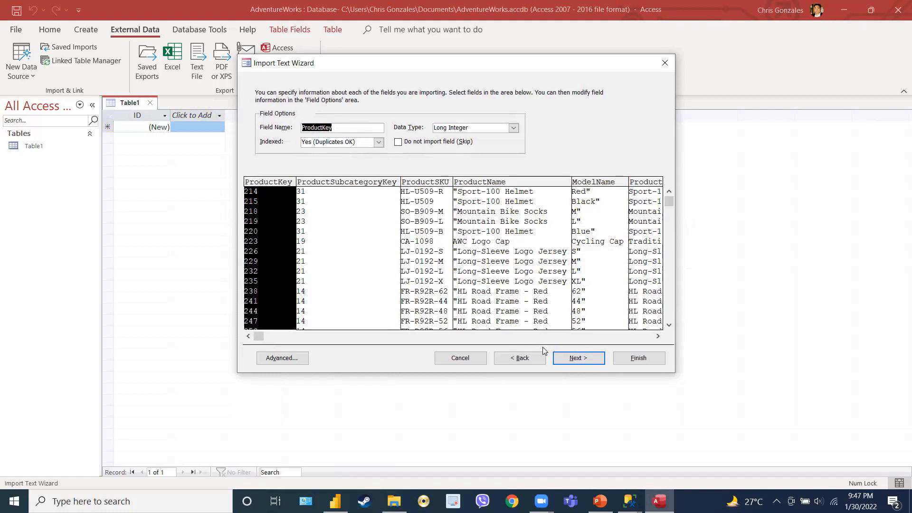
click(571, 359)
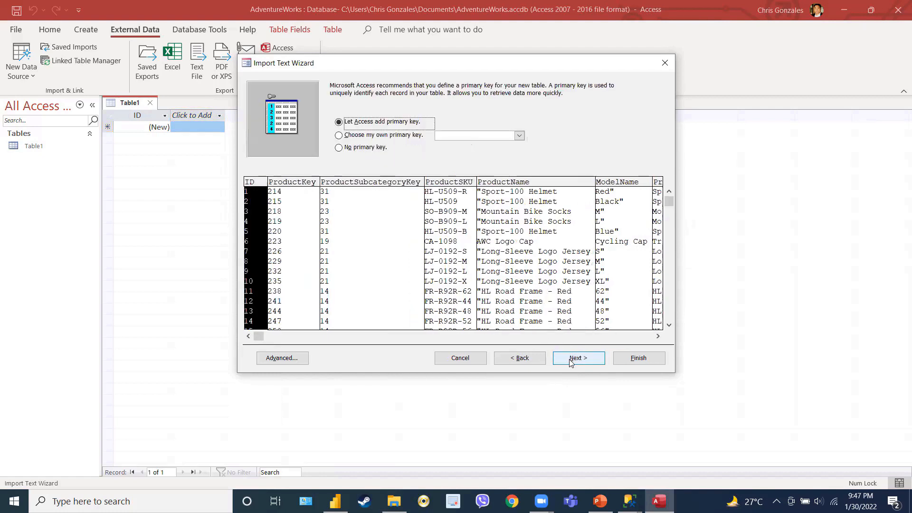
click(356, 138)
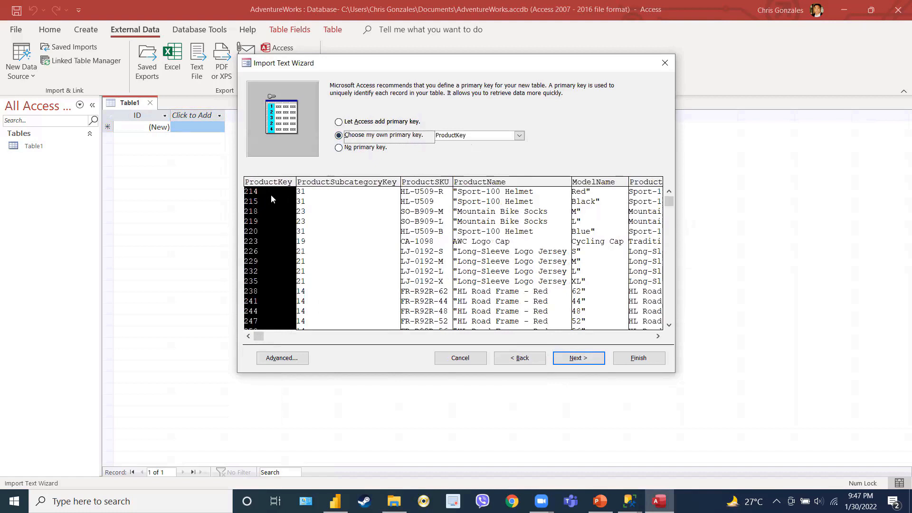
click(580, 360)
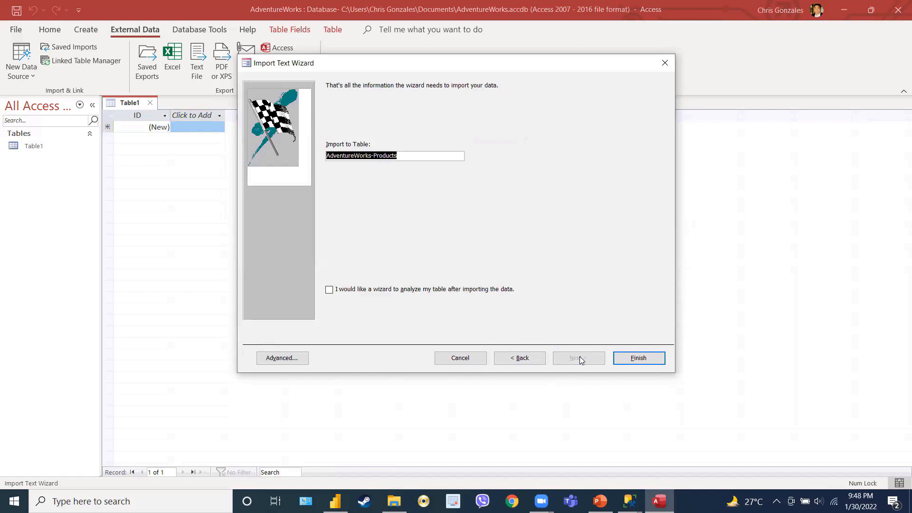
Step: Finish the import into a table named AdventureWorks-Products without saving the import steps, then close Access
click(416, 160)
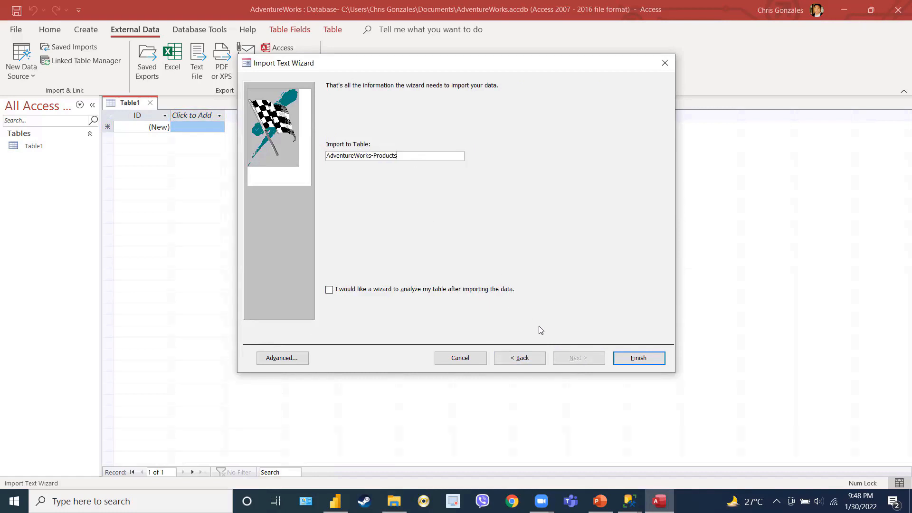
click(639, 360)
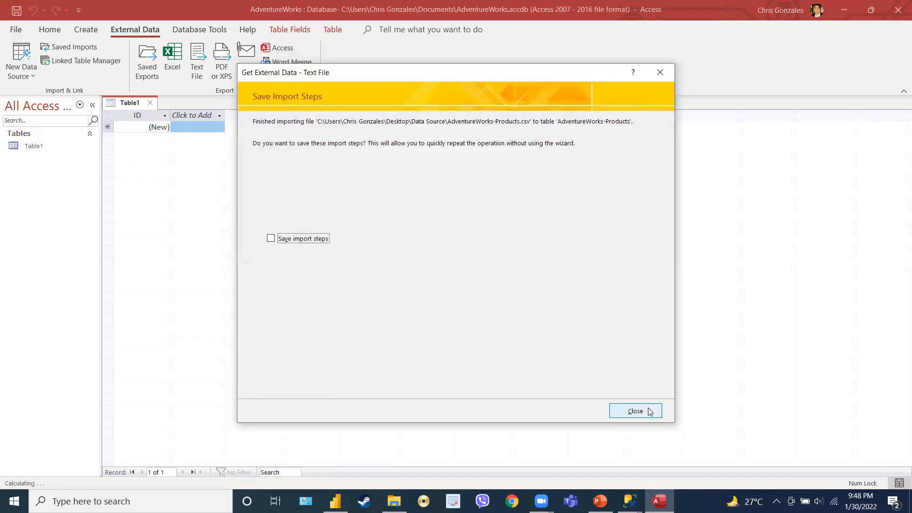
click(650, 412)
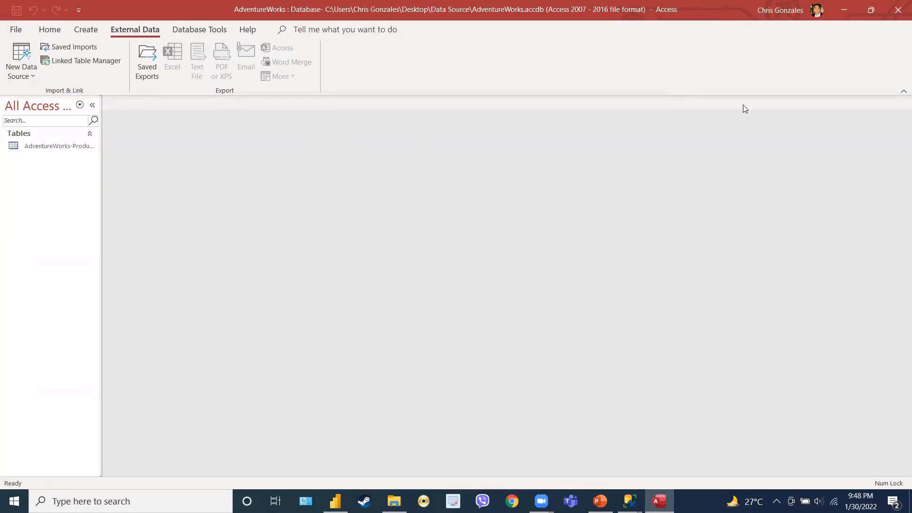
click(898, 12)
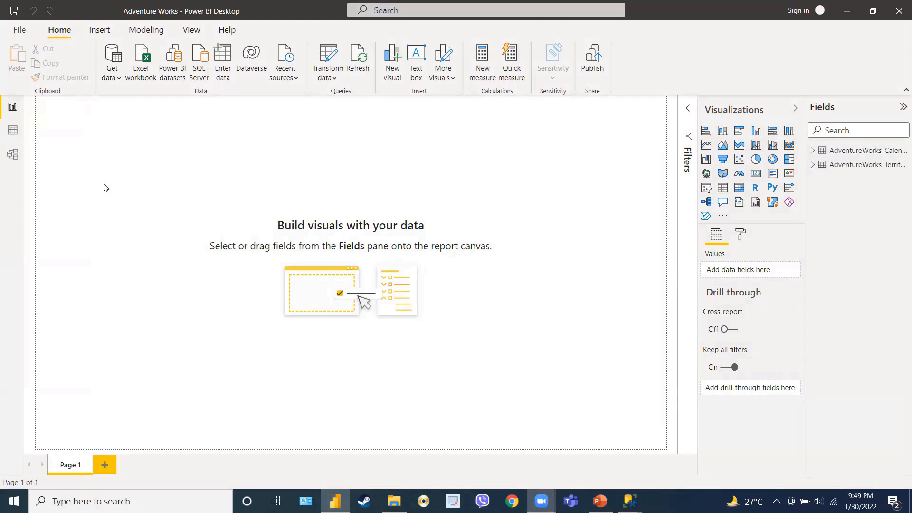
Step: In Power BI Desktop, search the full list of data sources for Access and connect to an Access database
click(114, 77)
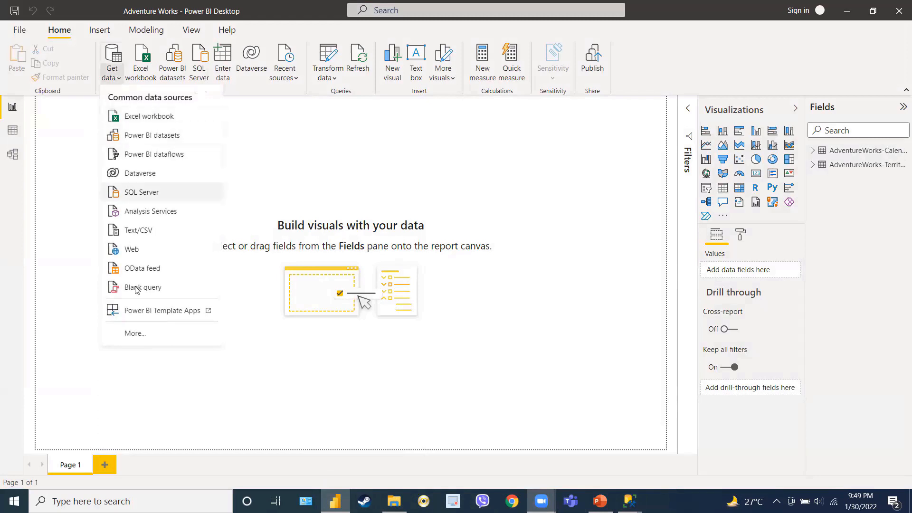
click(143, 338)
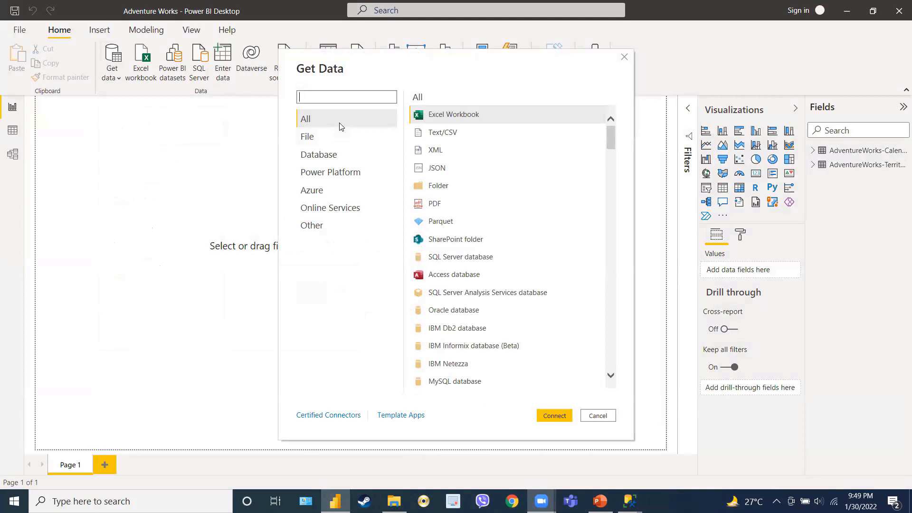
click(461, 275)
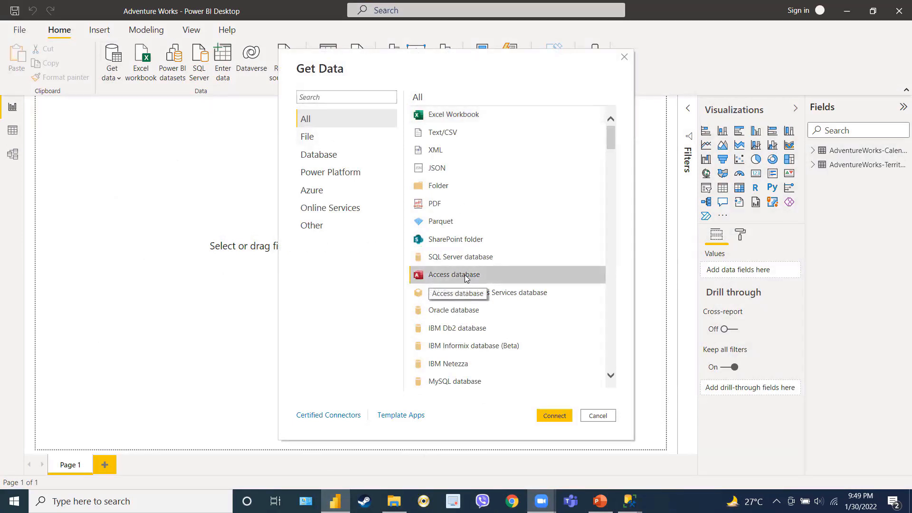
click(335, 157)
click(441, 136)
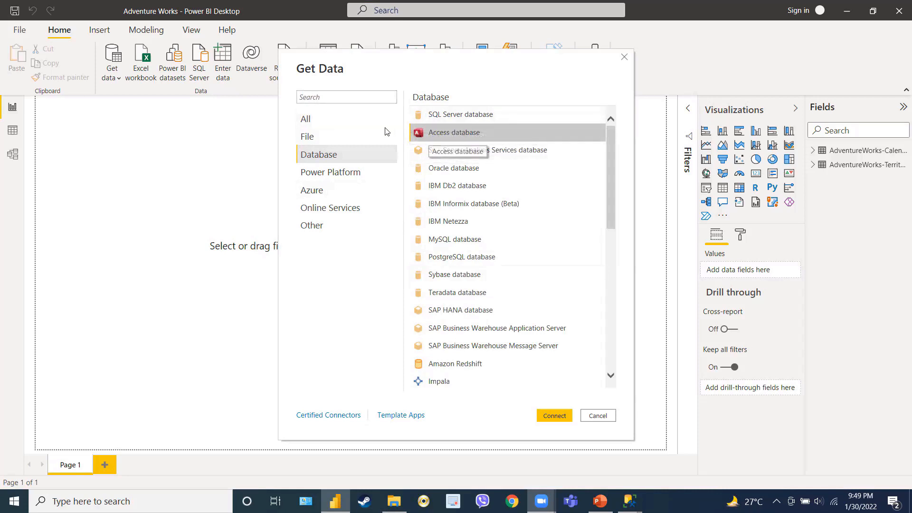
click(330, 96)
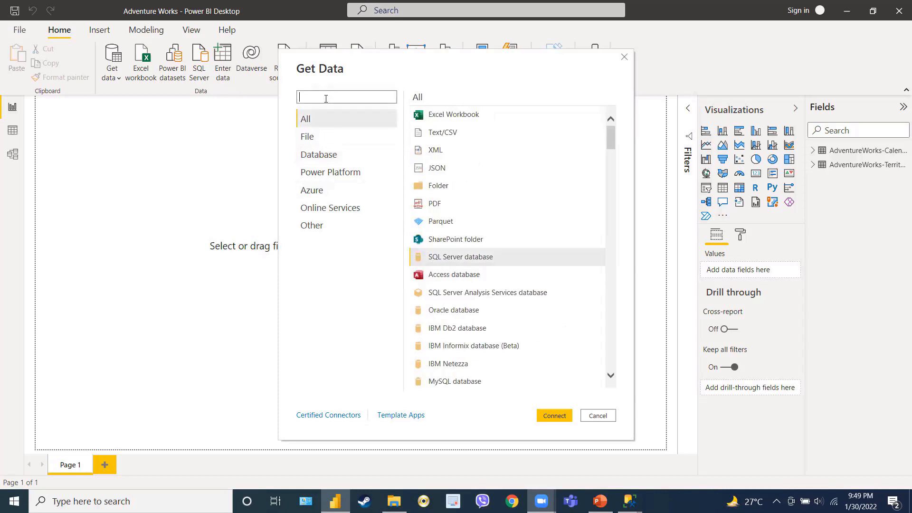
text(Access)
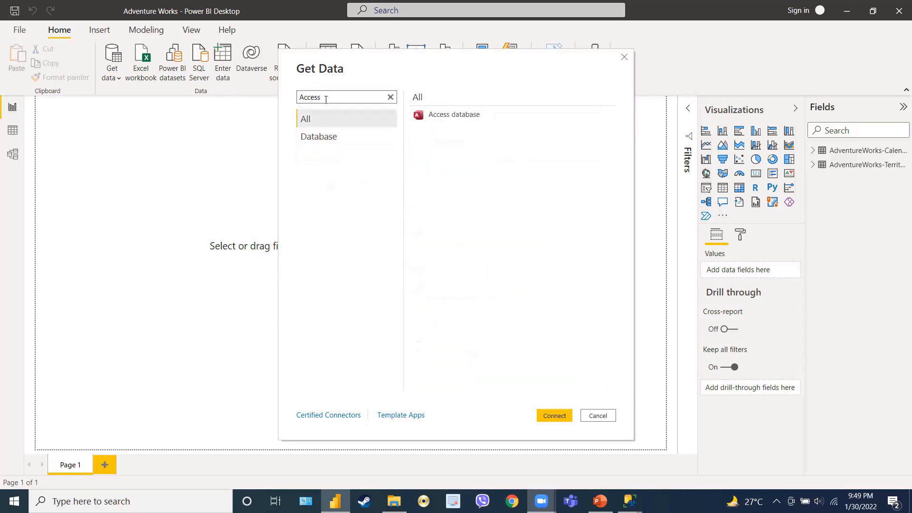
click(439, 118)
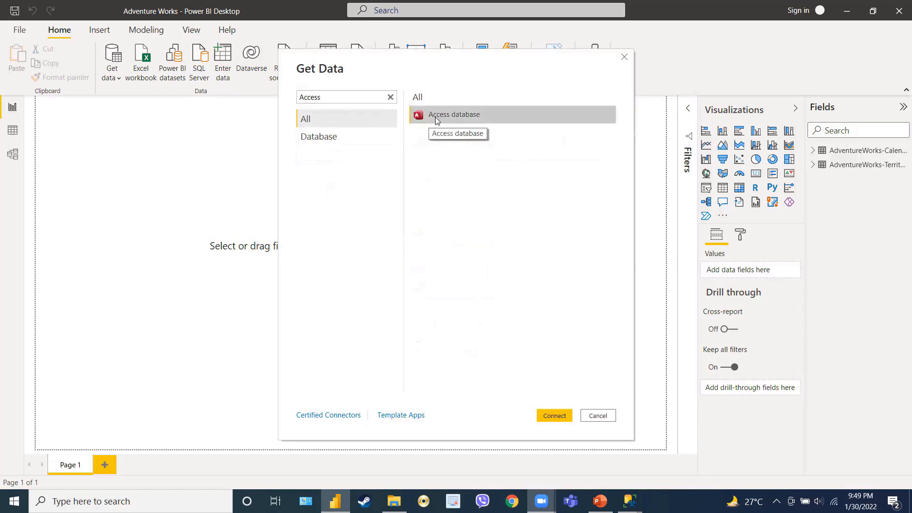
click(560, 418)
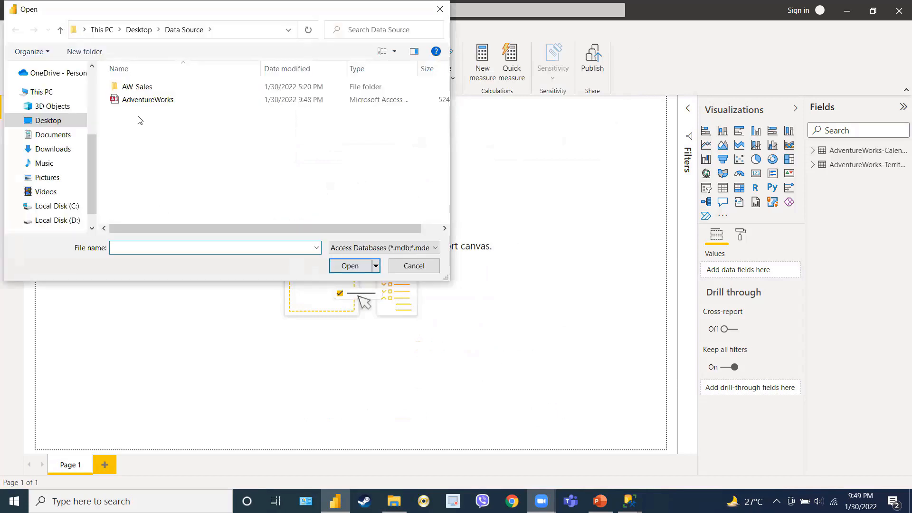
Step: Open the AdventureWorks database from the Data Source folder and send its AdventureWorks-Products table to Power Query for transformation
click(148, 102)
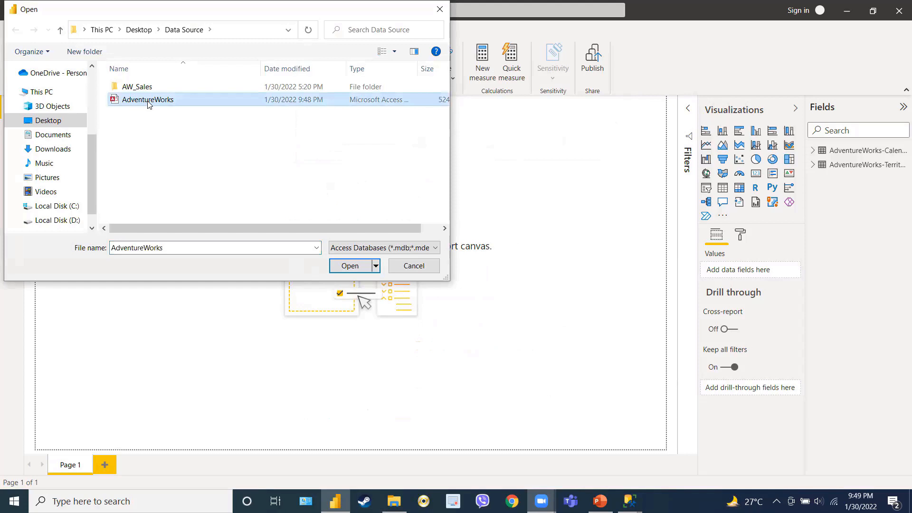
click(352, 267)
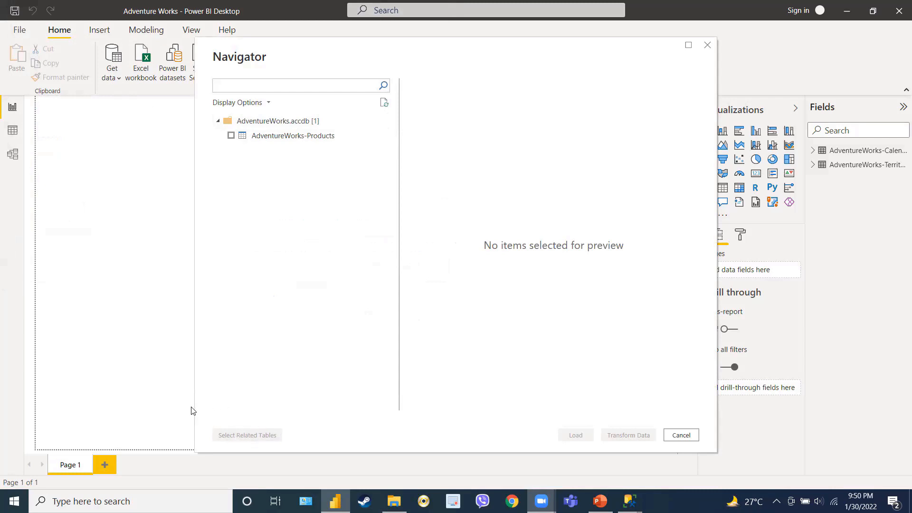
click(231, 135)
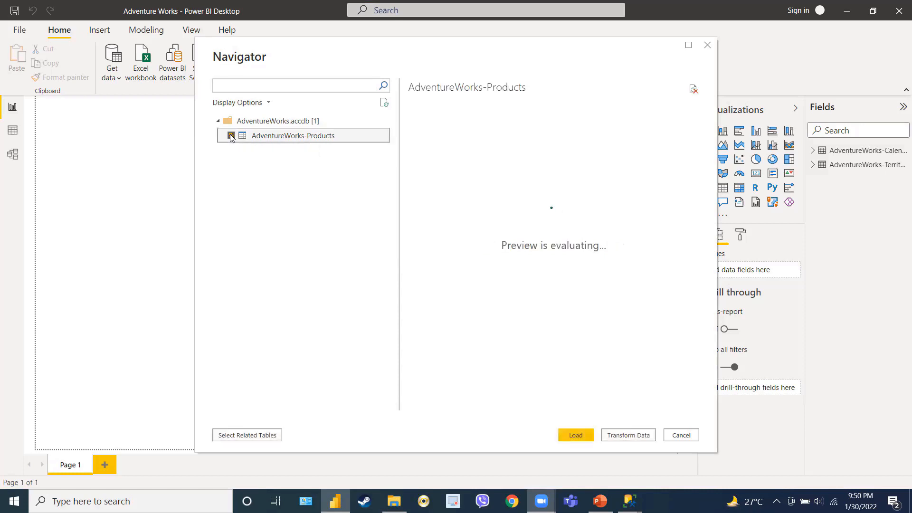
click(621, 435)
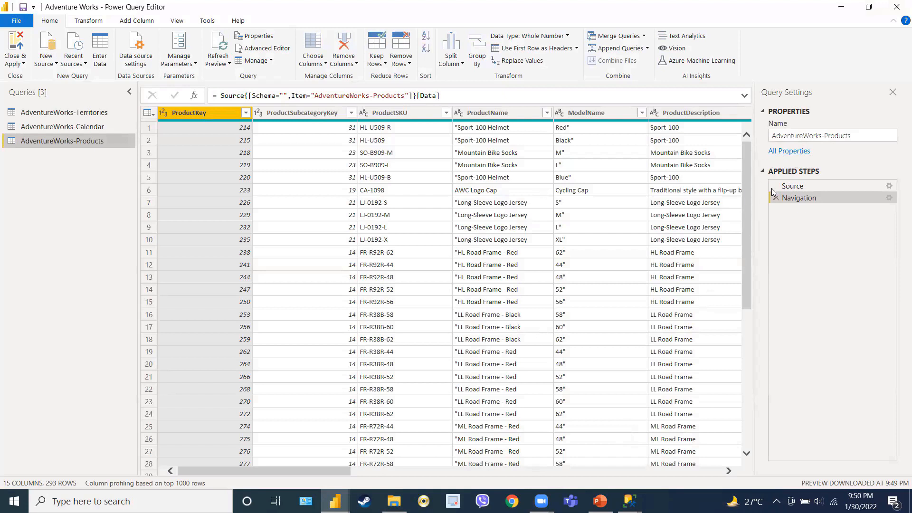
Step: Review the Source and Navigation steps of the AdventureWorks-Products query, then close the editor and apply the changes
click(798, 187)
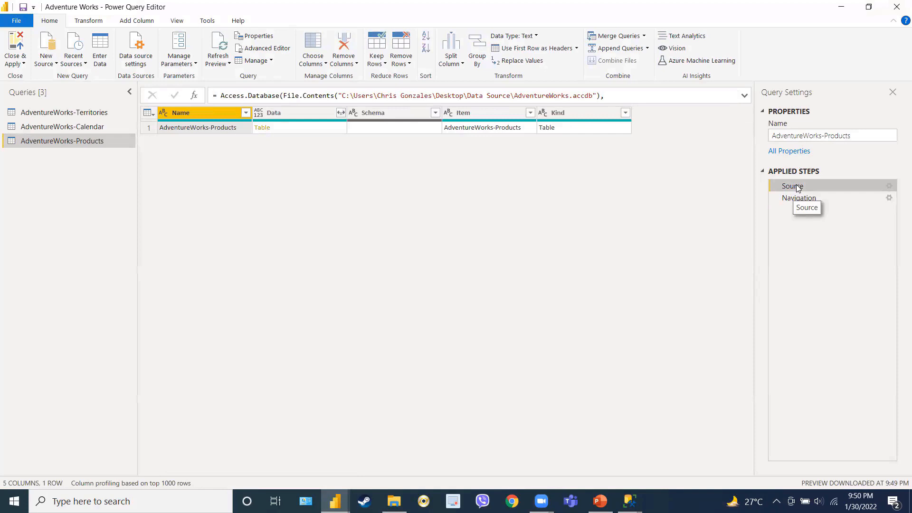
click(797, 199)
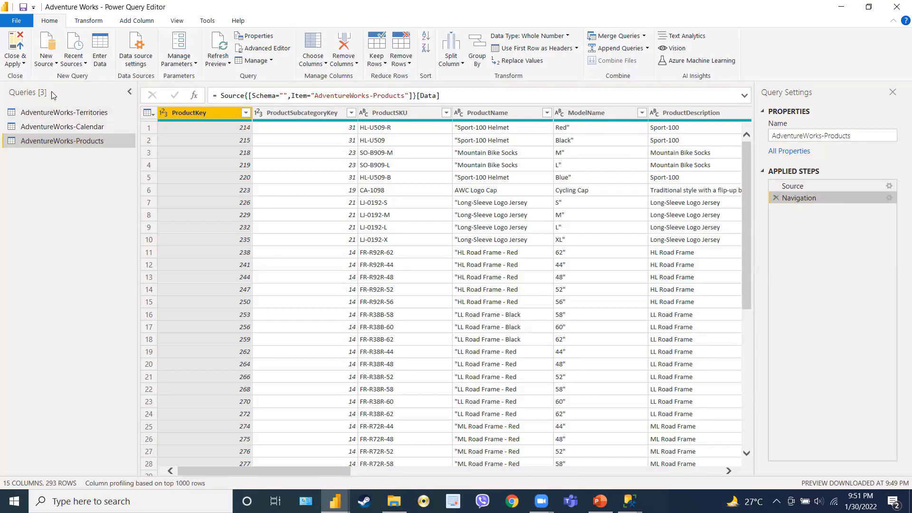
click(23, 65)
click(29, 102)
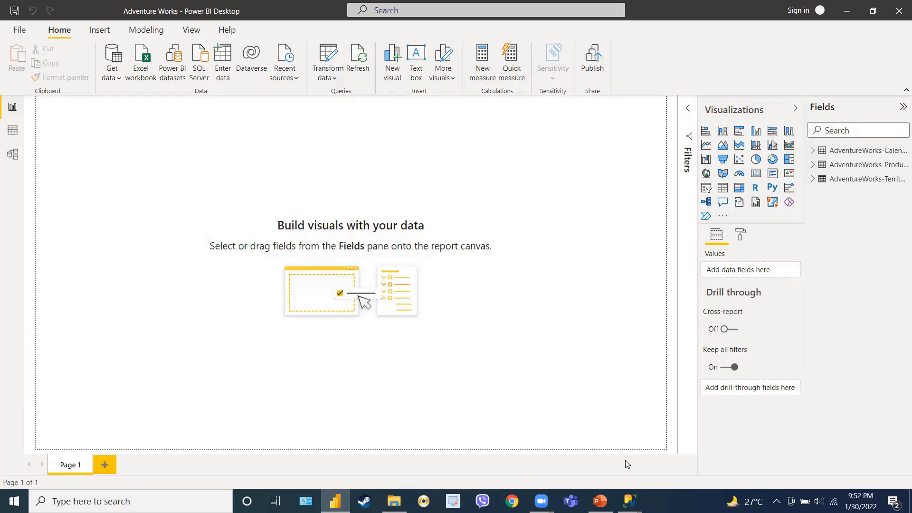
Step: Switch to SQL Server Management Studio and connect to the Database Engine on DESKTOP-P05C348\SQLINST01 with Windows Authentication
mouse_move(630, 501)
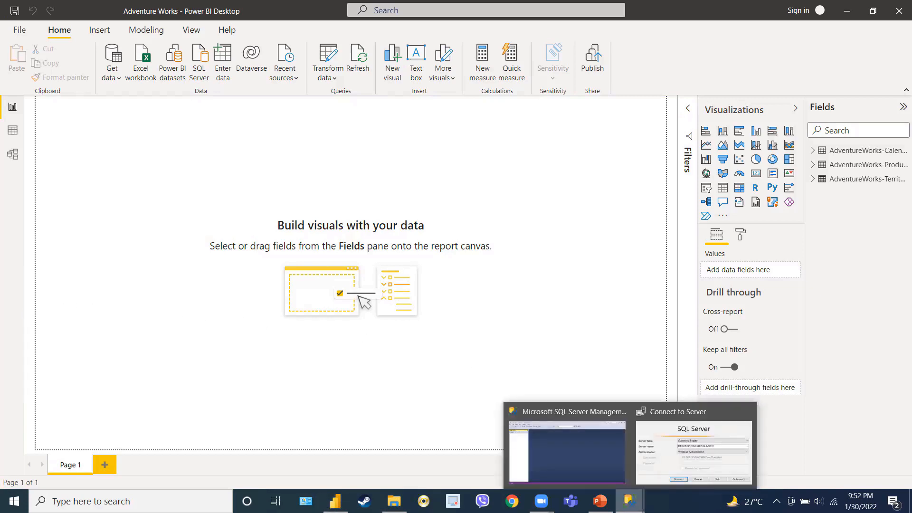
click(603, 461)
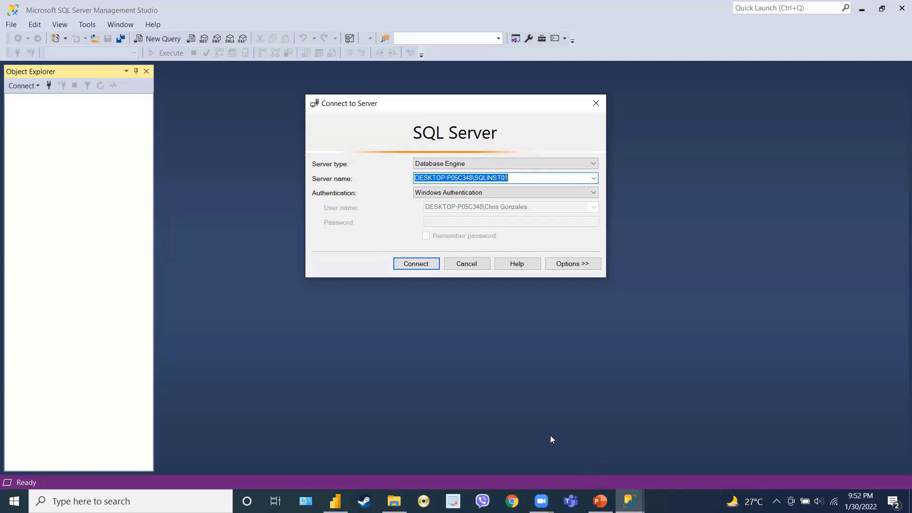
click(530, 177)
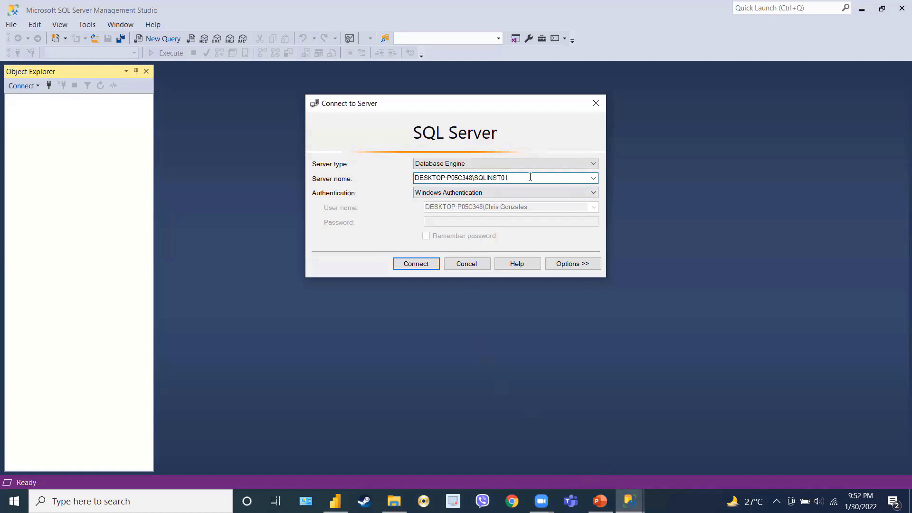
click(415, 265)
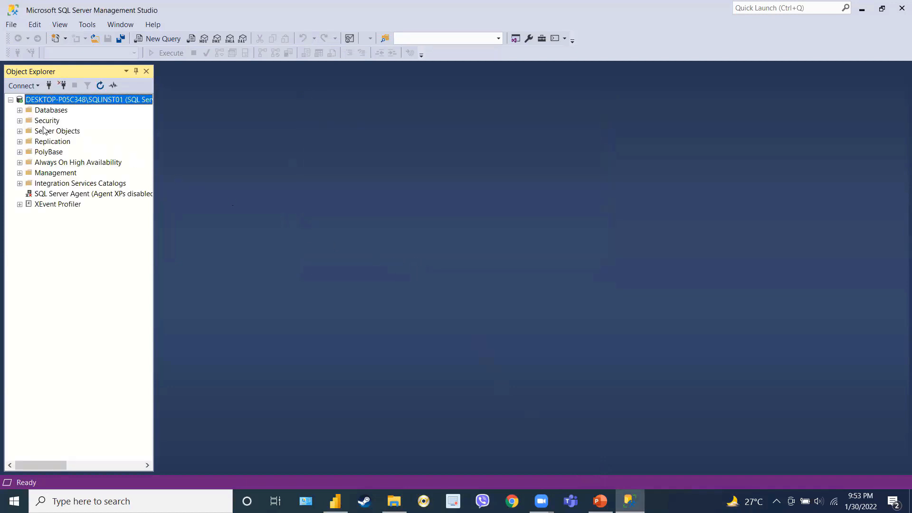
Step: Create a new database named AdventureWorks under the server's Databases folder
click(20, 110)
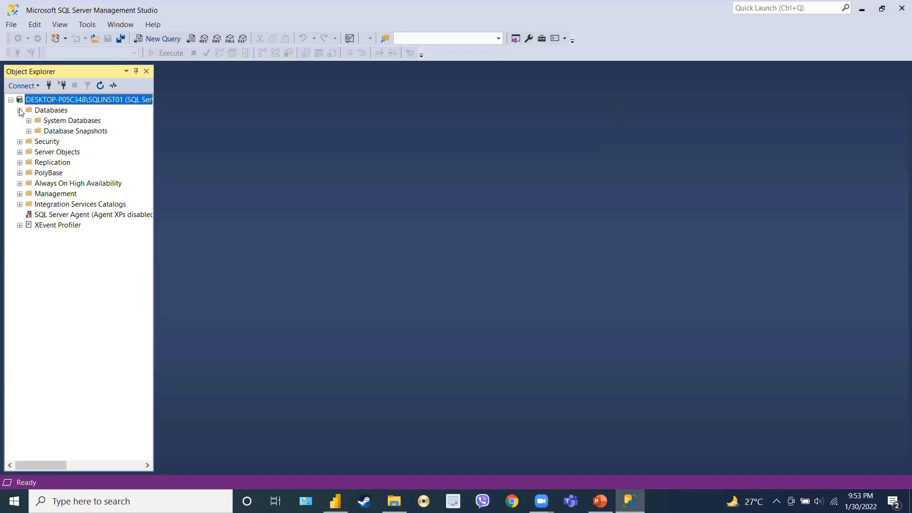
click(42, 112)
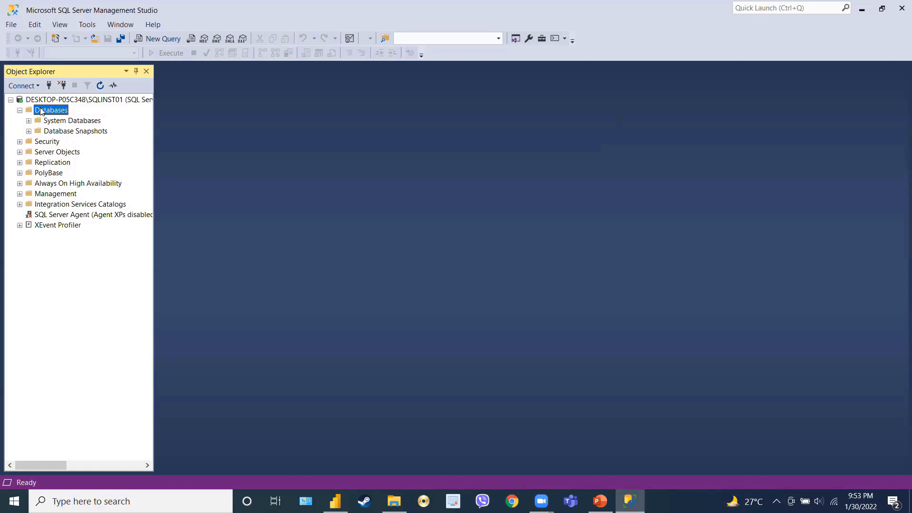
right_click(42, 111)
Step: Start the Import Flat File task on the AdventureWorks database and proceed past its introduction
right_click(79, 142)
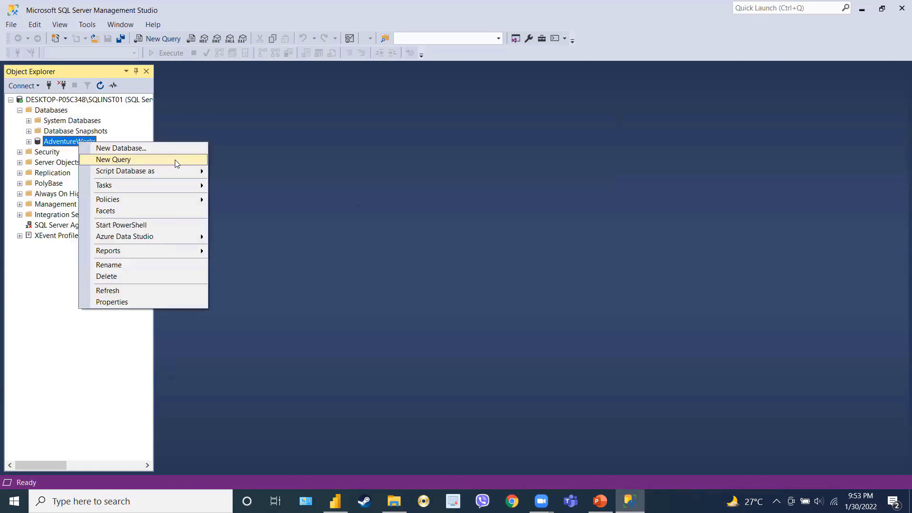
mouse_move(172, 188)
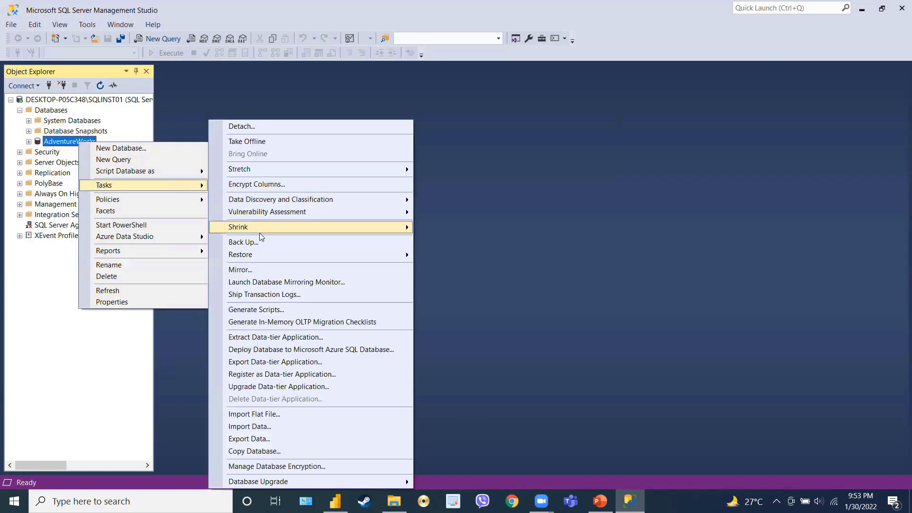
click(237, 415)
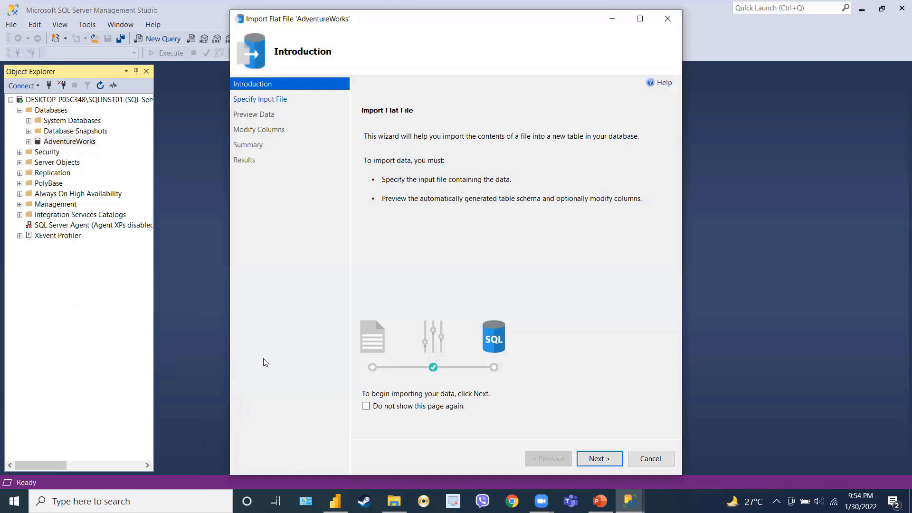
click(598, 459)
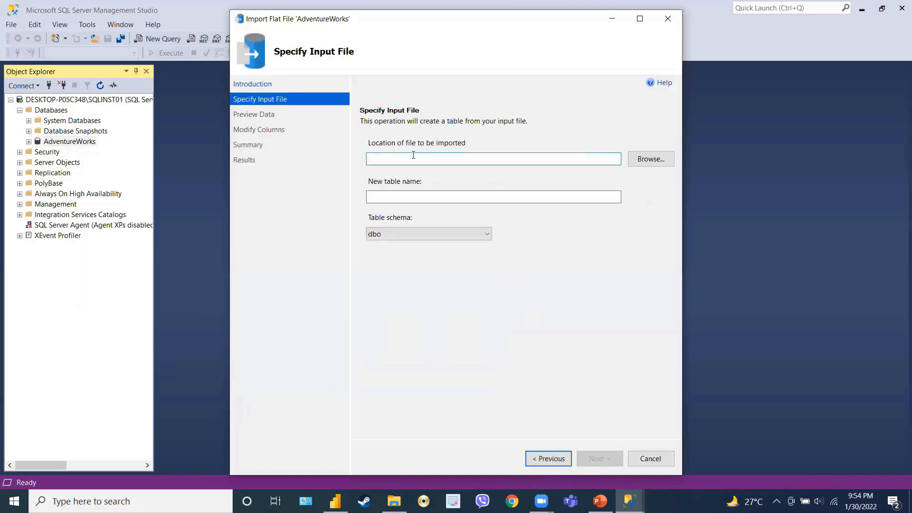
Step: Use AdventureWorks-Customers.csv from the Desktop's Data Source folder as the input file, keeping the table name AdventureWorks-Customers and the dbo schema
click(649, 159)
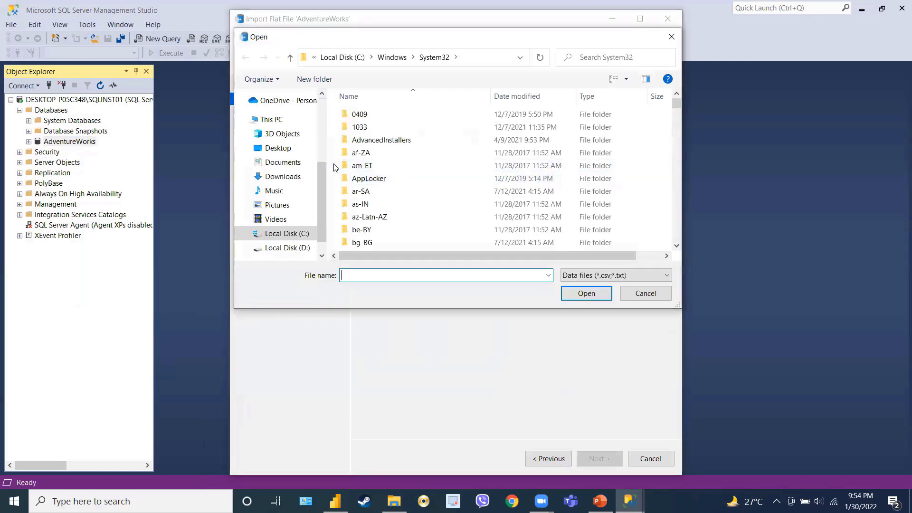
drag(318, 180, 318, 116)
click(278, 119)
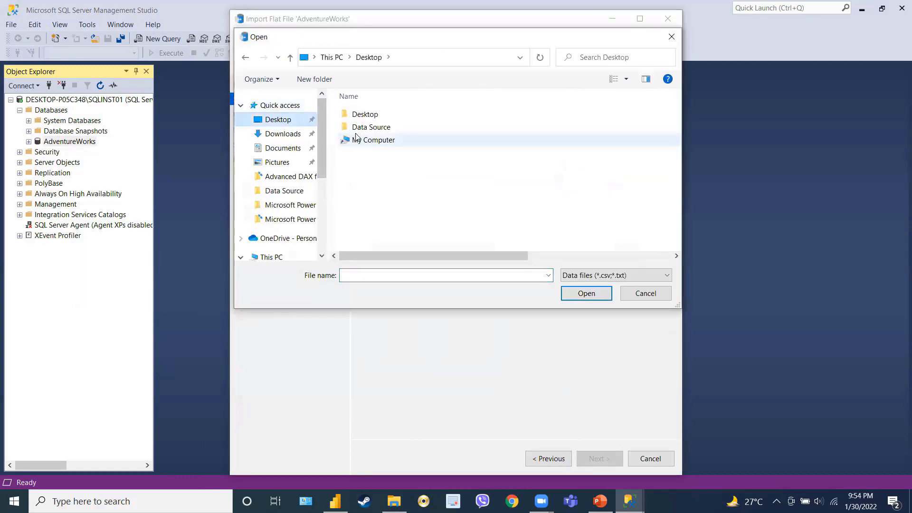
double_click(366, 128)
click(371, 140)
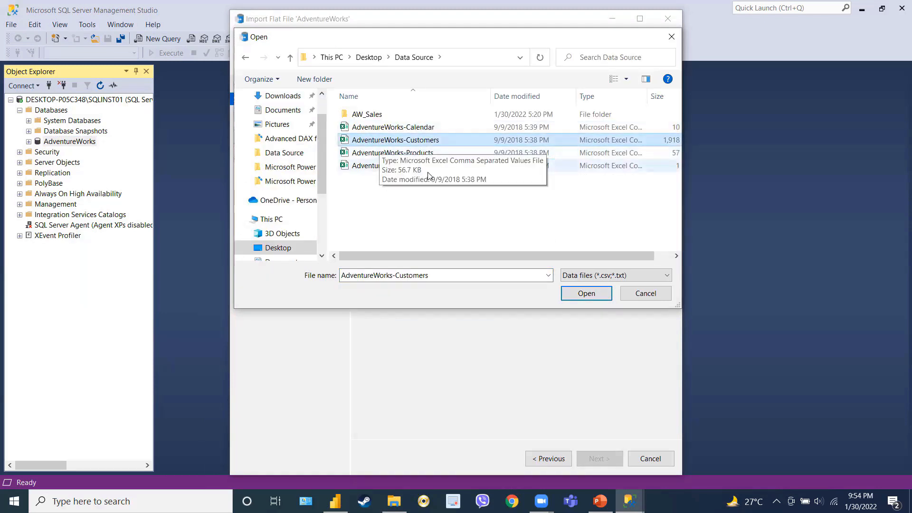
click(577, 295)
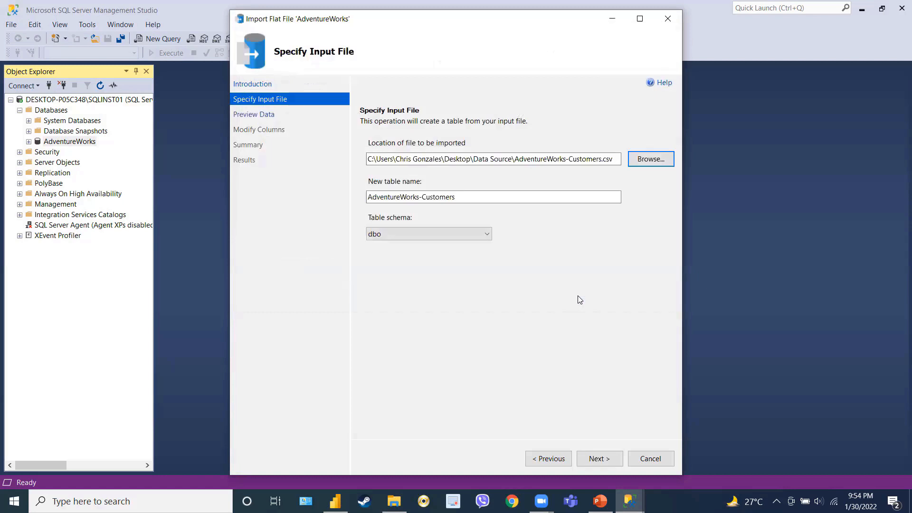
click(592, 458)
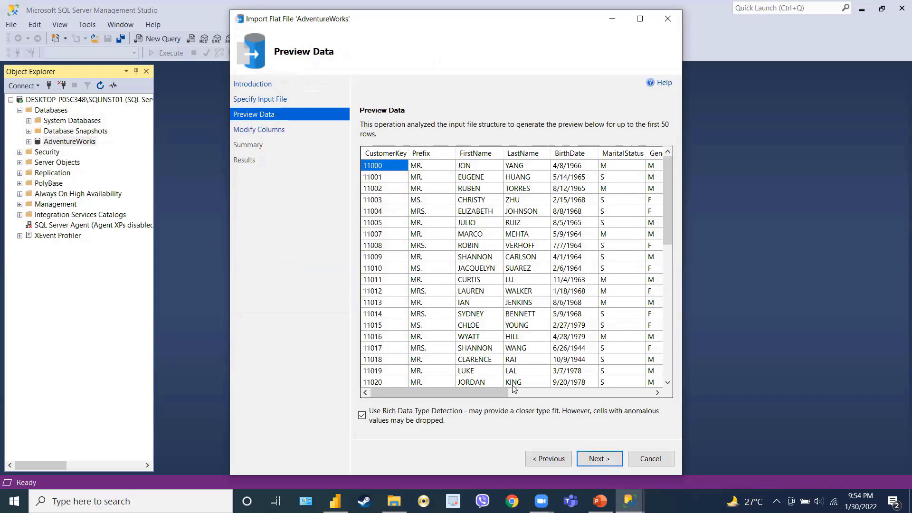
Step: Accept the data preview, make CustomerKey the primary key, finish the import and close the wizard
click(596, 458)
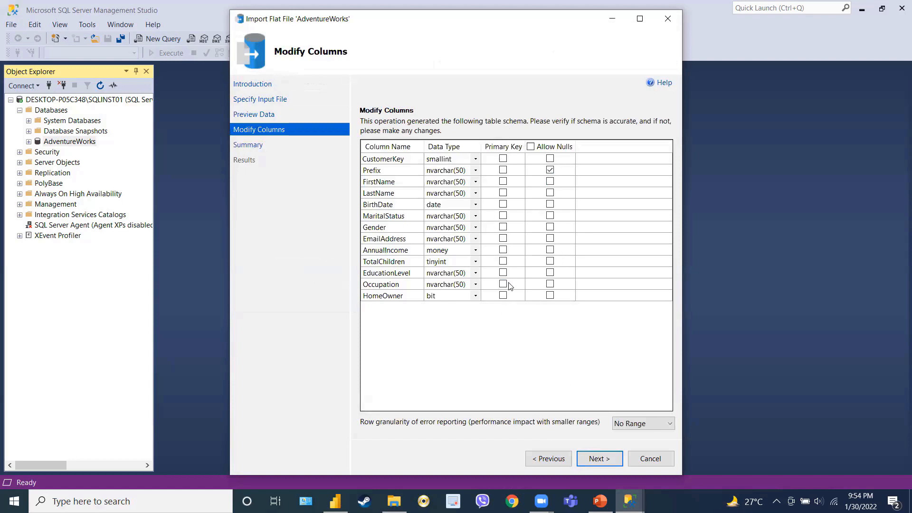
click(503, 159)
click(598, 460)
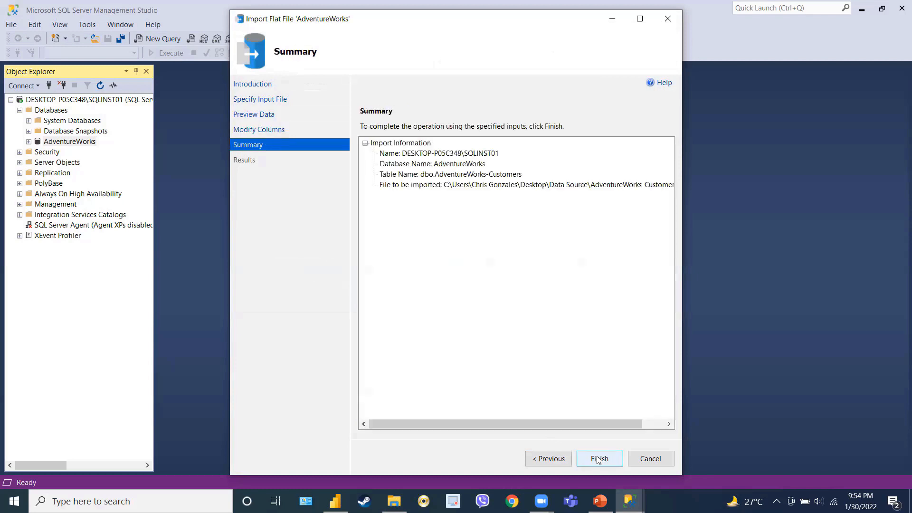
click(598, 459)
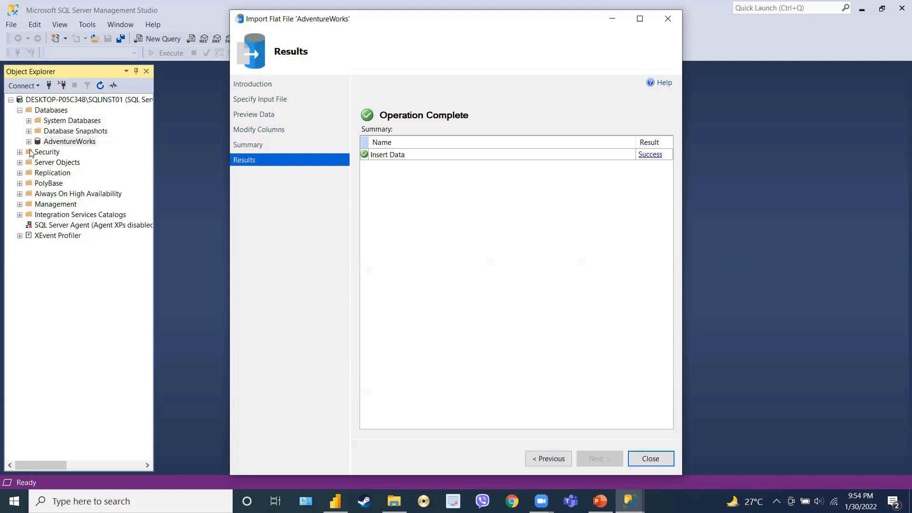
click(645, 461)
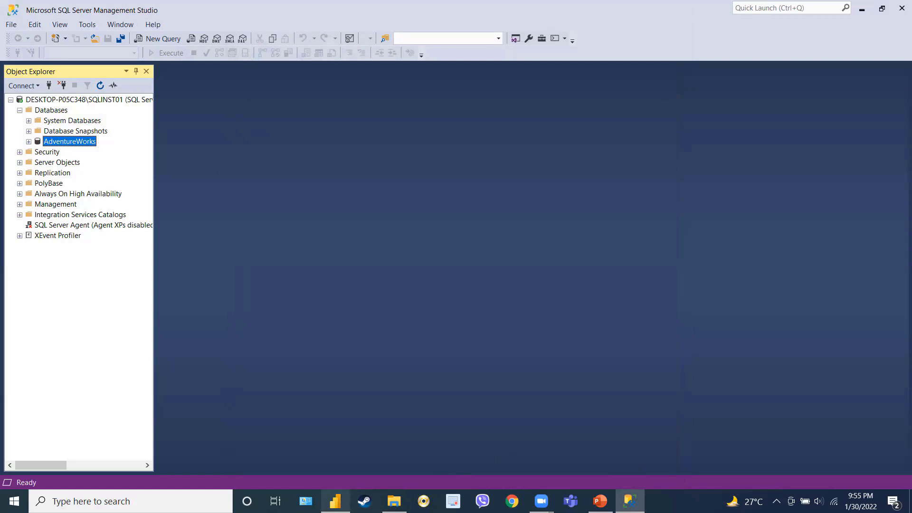
Step: Switch back to Power BI Desktop and choose SQL Server database from the full list of data sources to connect to
click(336, 501)
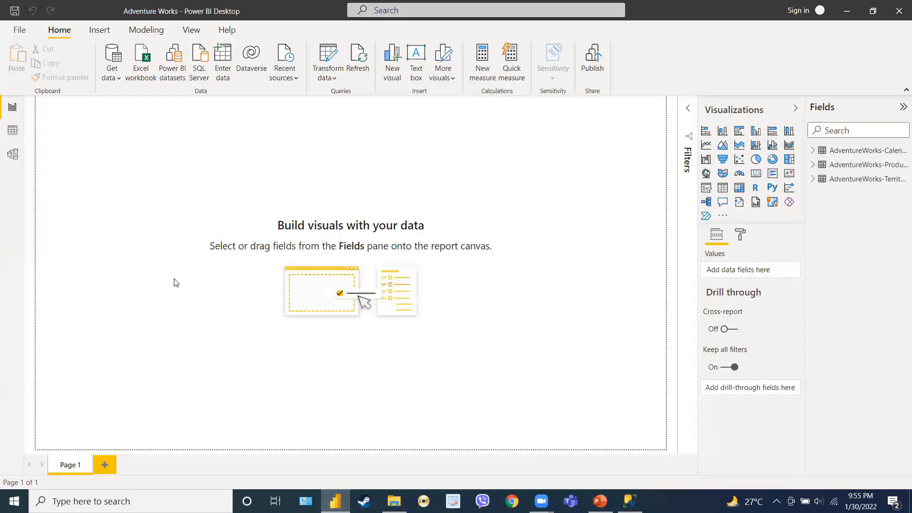
click(113, 77)
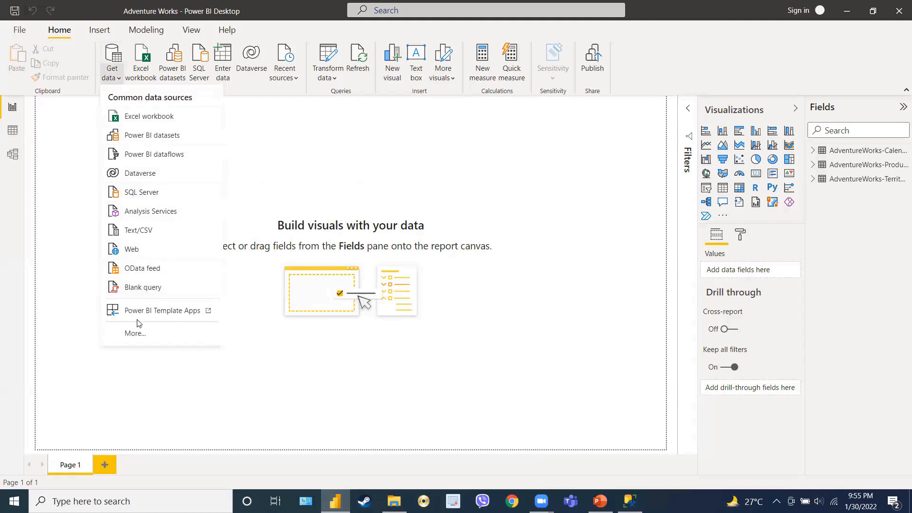
click(136, 334)
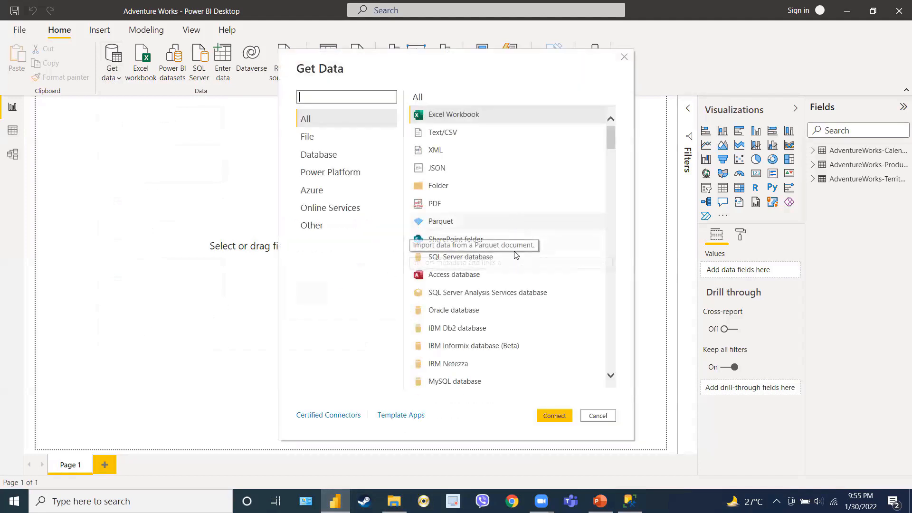
scroll(494, 309, down, 2)
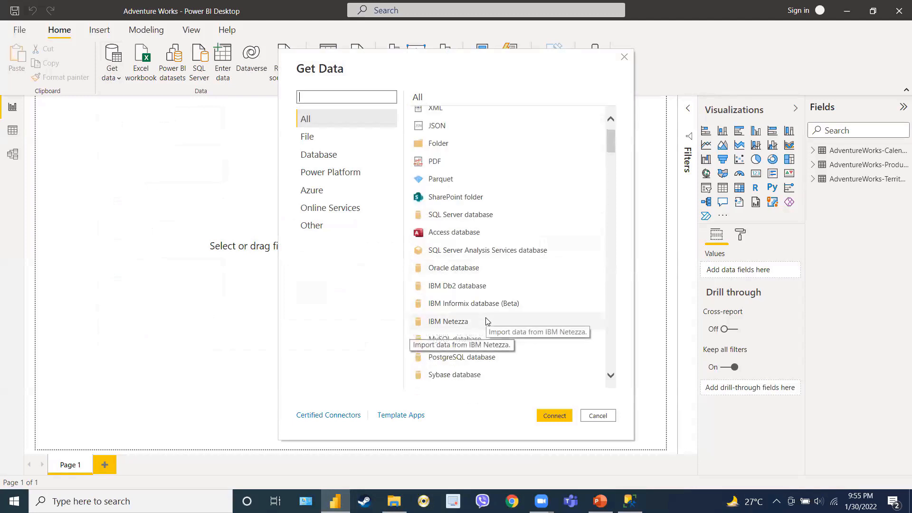
scroll(479, 330, down, 1)
scroll(479, 328, up, 1)
click(488, 177)
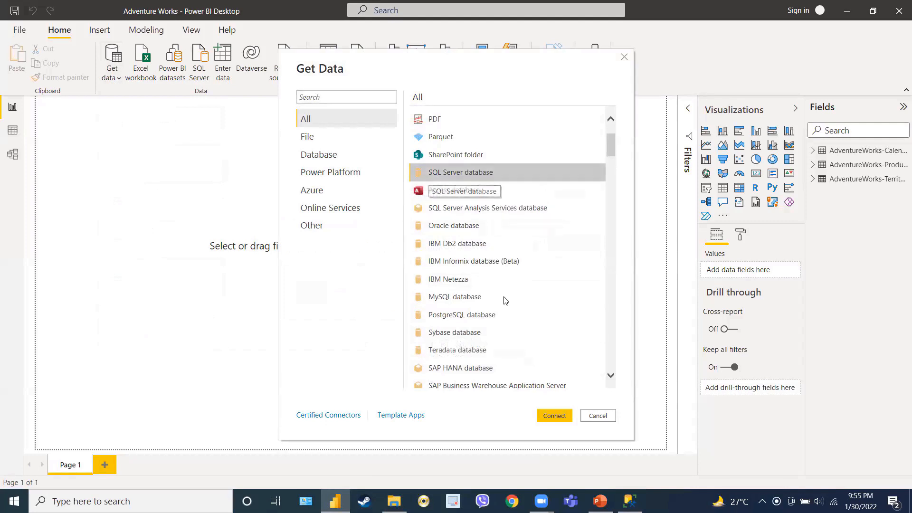
click(554, 416)
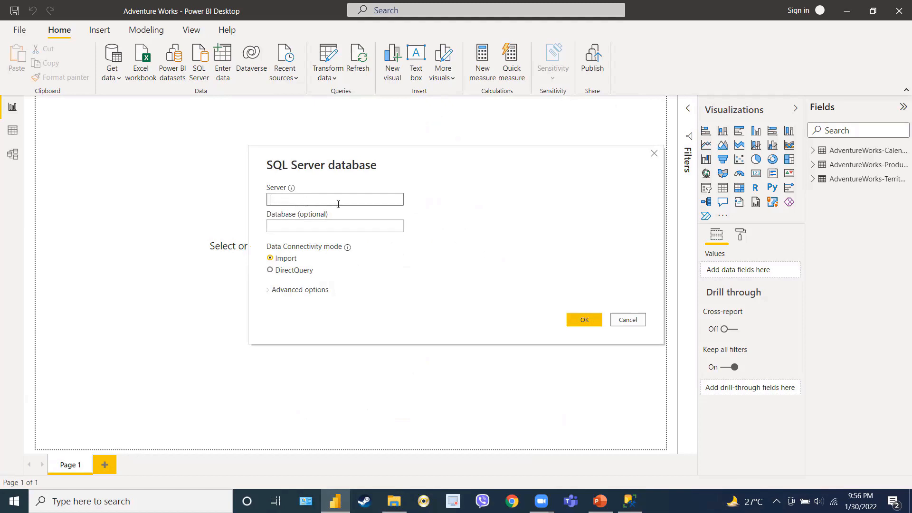
Step: Connect to server DESKTOP-P05C348\SQLINST01, database AdventureWorks, in Import mode and open the AdventureWorks-Customers table for transformation
click(321, 227)
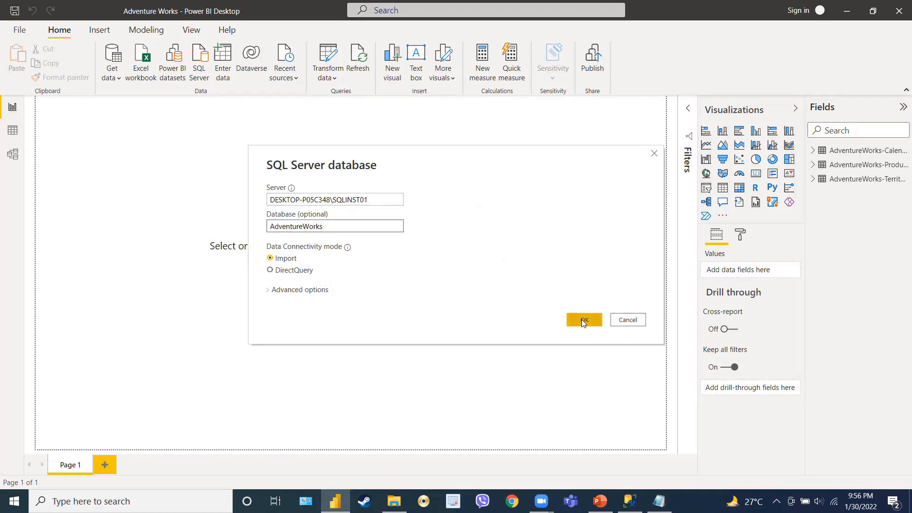
click(583, 320)
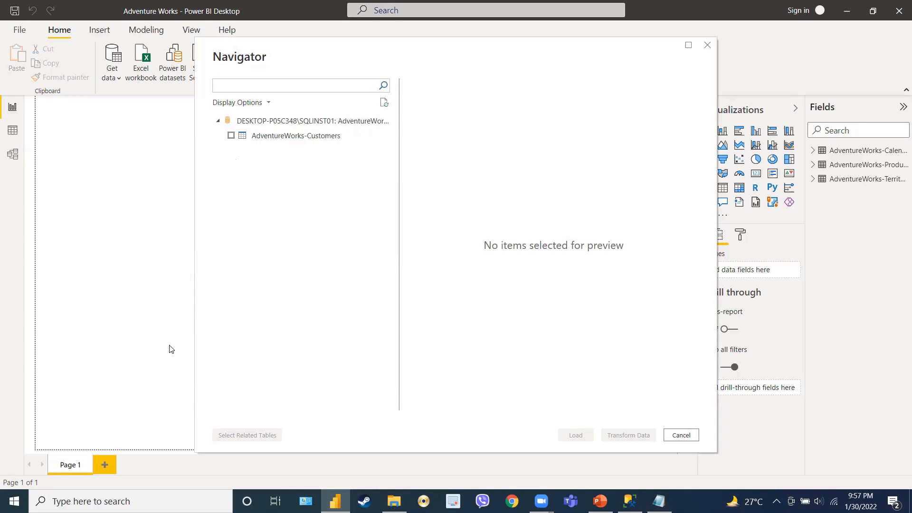
click(231, 136)
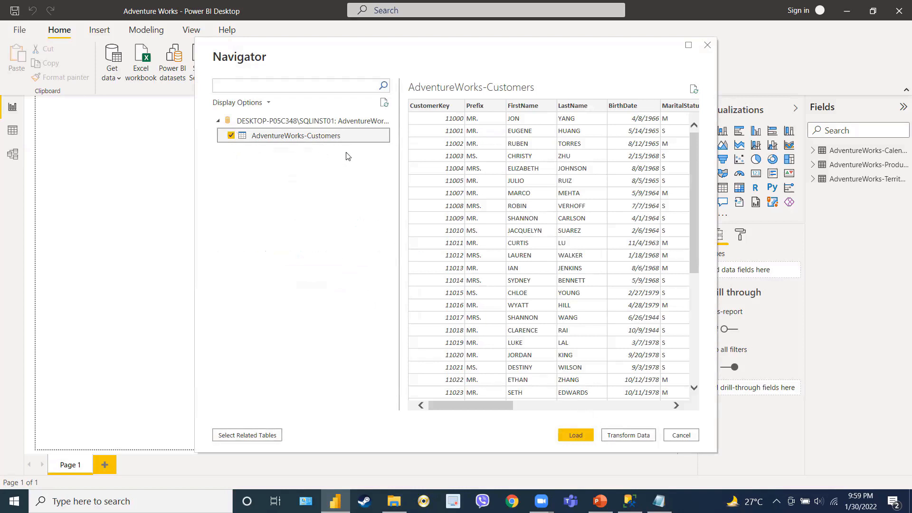
click(628, 434)
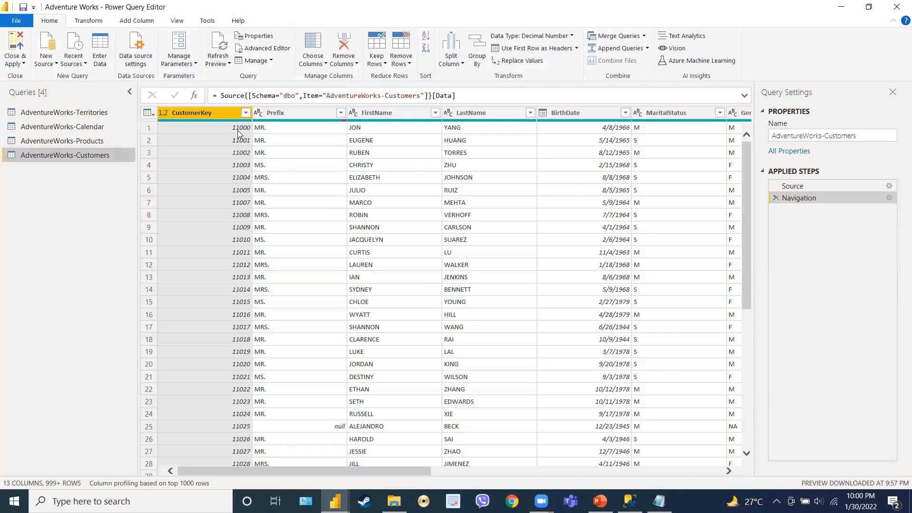
Step: Review the customers query's Source and Navigation steps and its columns through MaritalStatus, and close the Power Query Editor applying the changes
click(803, 186)
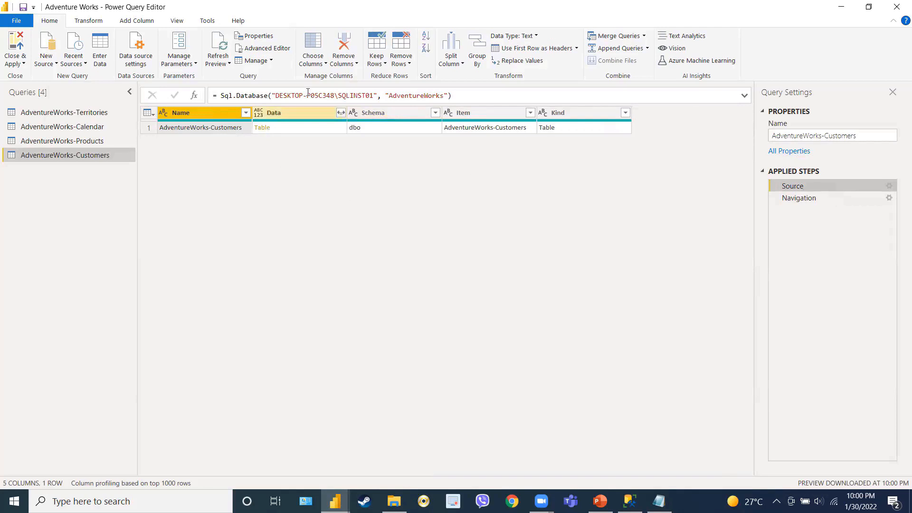
click(800, 198)
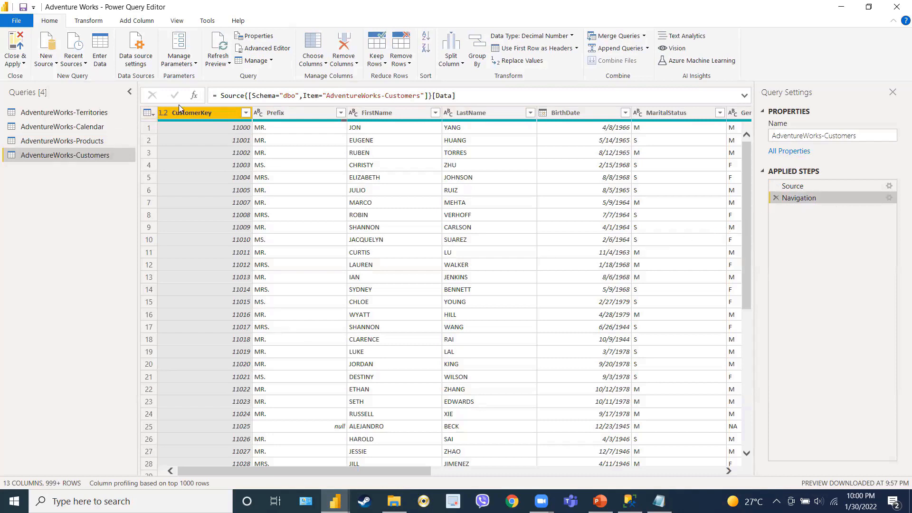
click(304, 112)
click(397, 113)
click(485, 112)
click(566, 113)
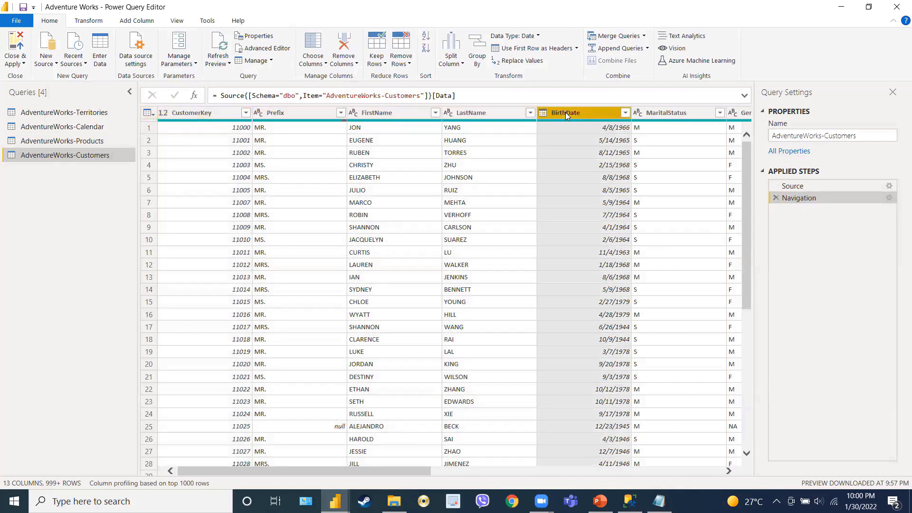
click(657, 113)
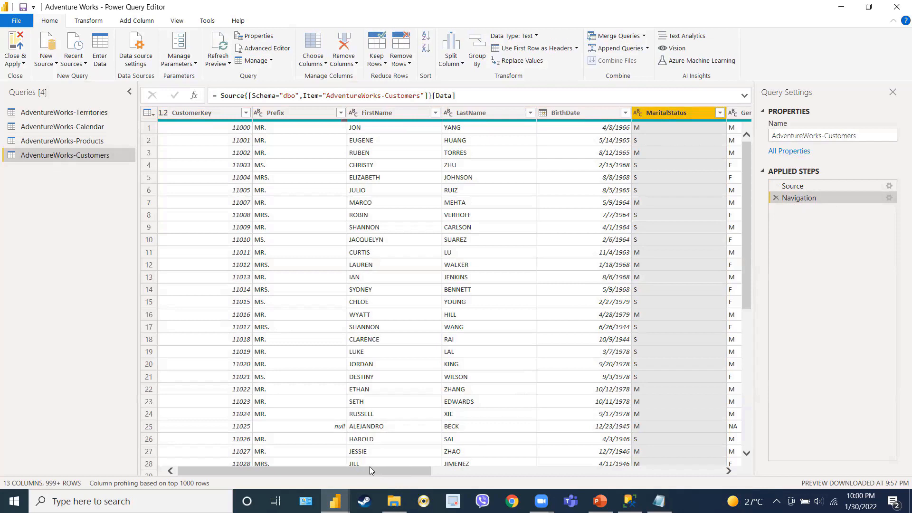
click(21, 63)
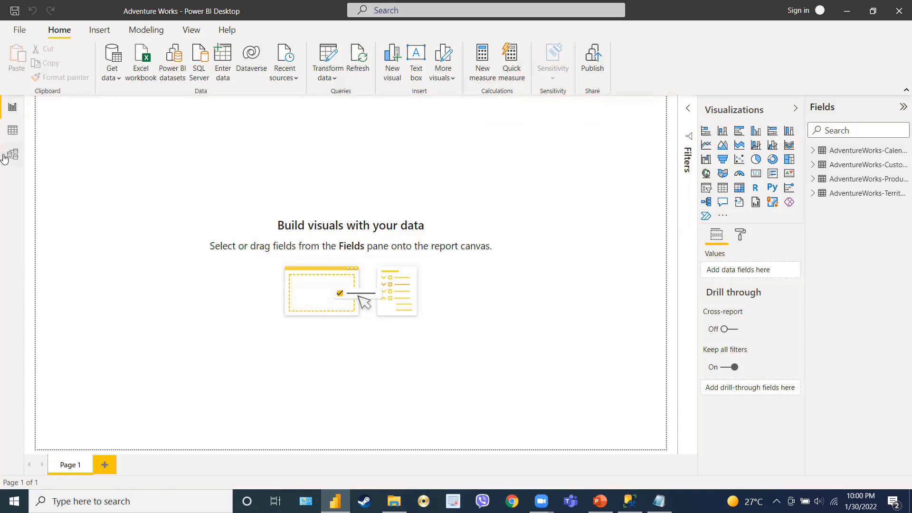
Step: Inspect the data of the Calendar, Customers, Products and Territories tables and view their layout in the model diagram
click(13, 130)
click(864, 151)
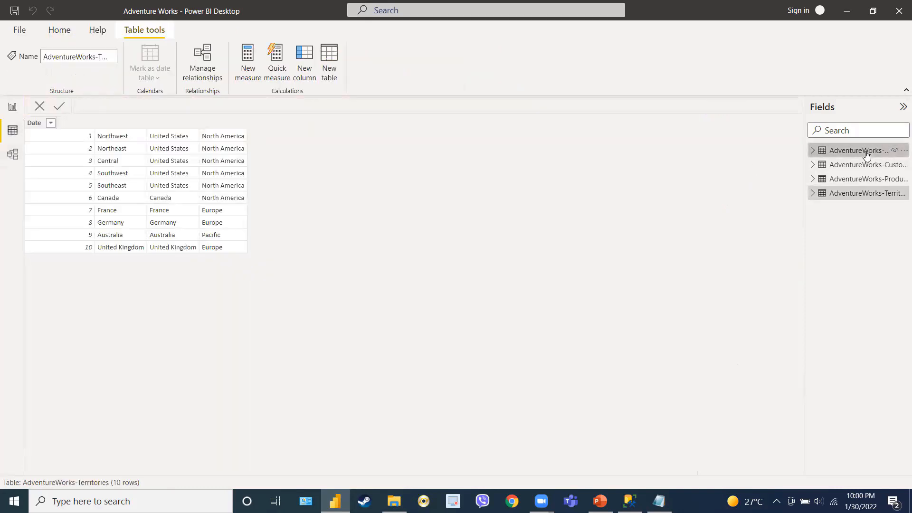
click(858, 167)
click(854, 180)
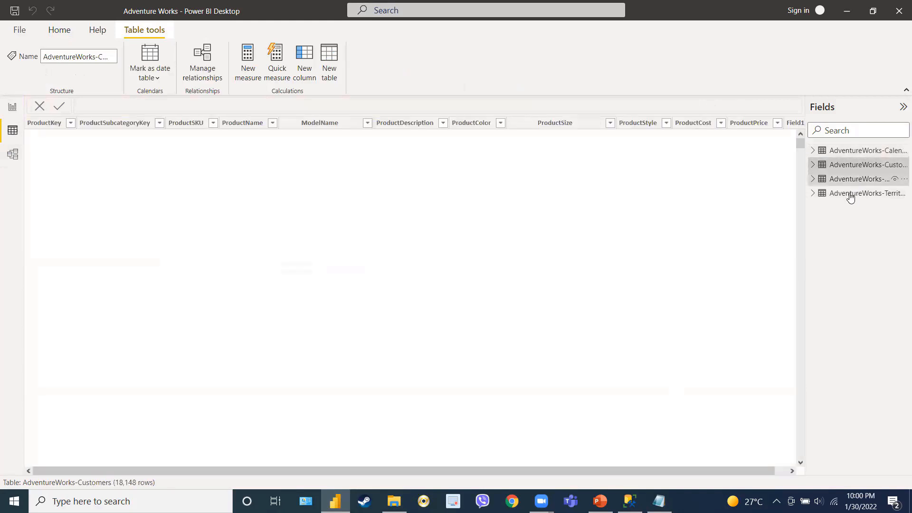
key(Down)
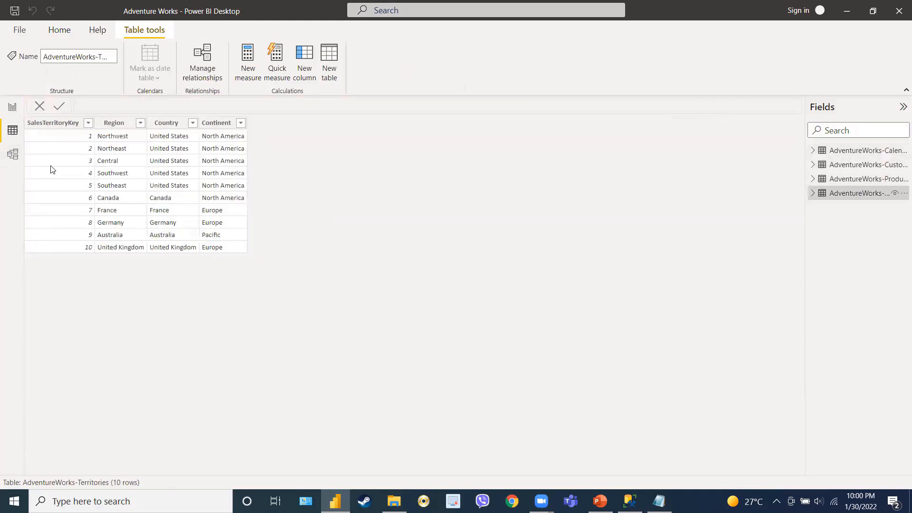
click(12, 157)
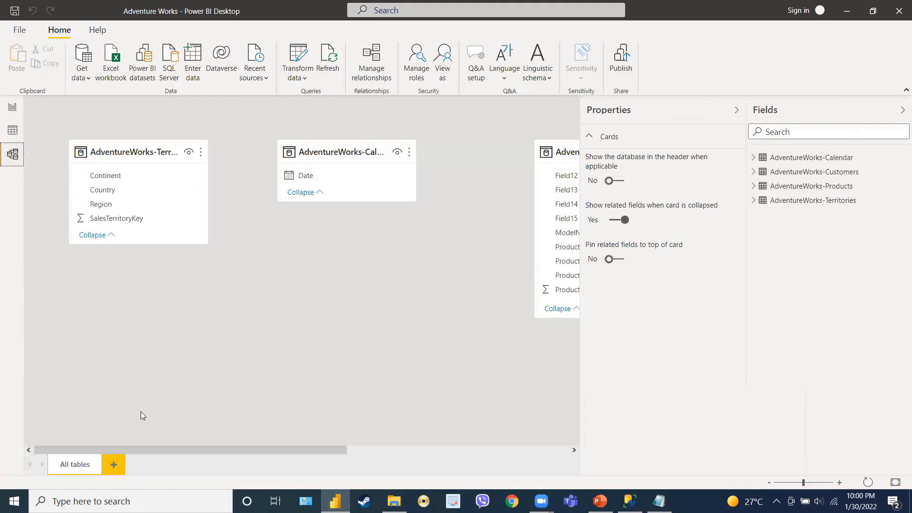
drag(203, 452, 133, 436)
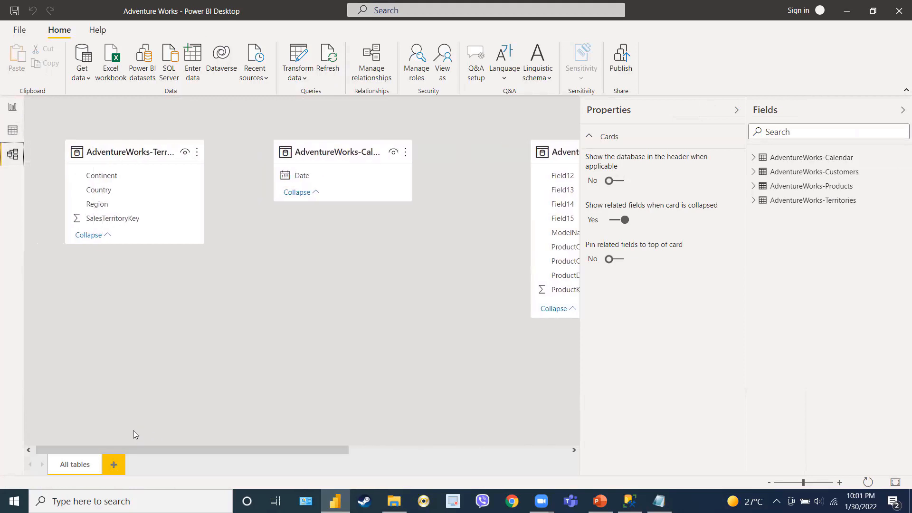
Step: Return to the table data view and sign in to Power BI with the account's email address
click(13, 130)
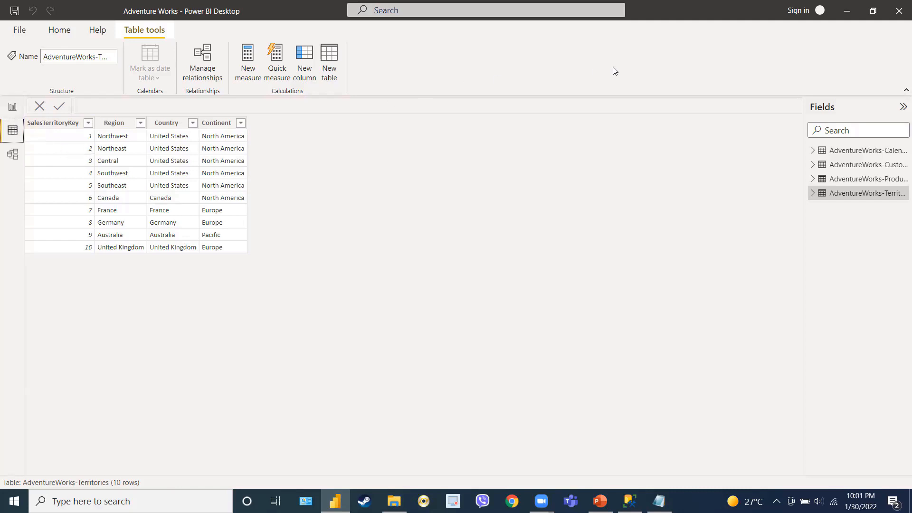
click(793, 10)
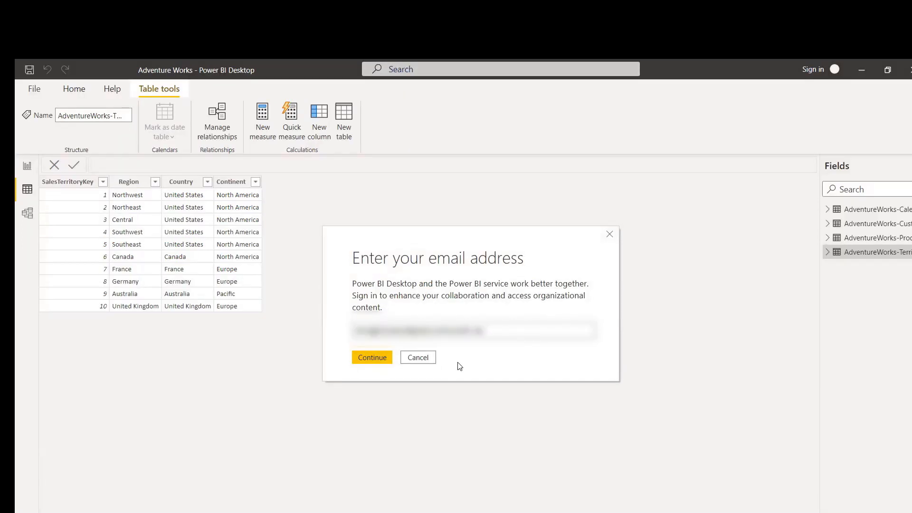
click(380, 357)
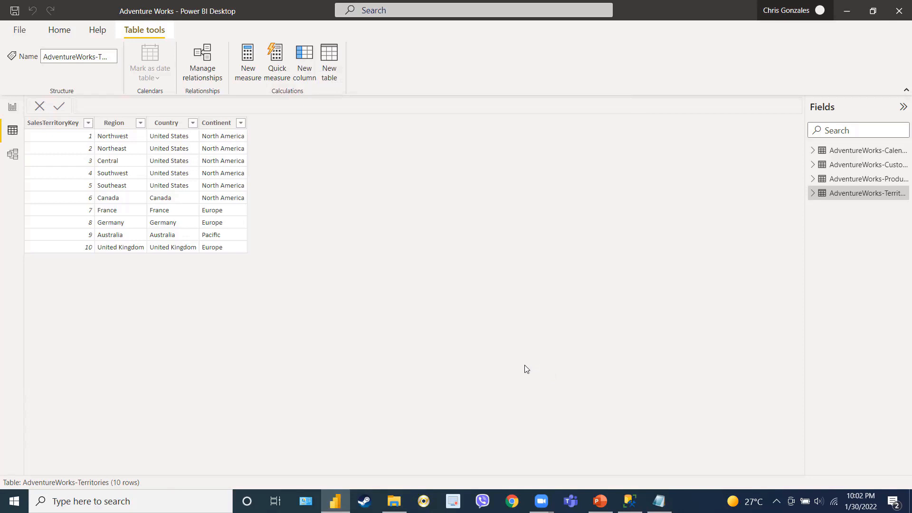
Step: Switch to Chrome, open SharePoint and create a communication site named Adventure_Works in English, postponing the template choice
click(512, 501)
click(803, 56)
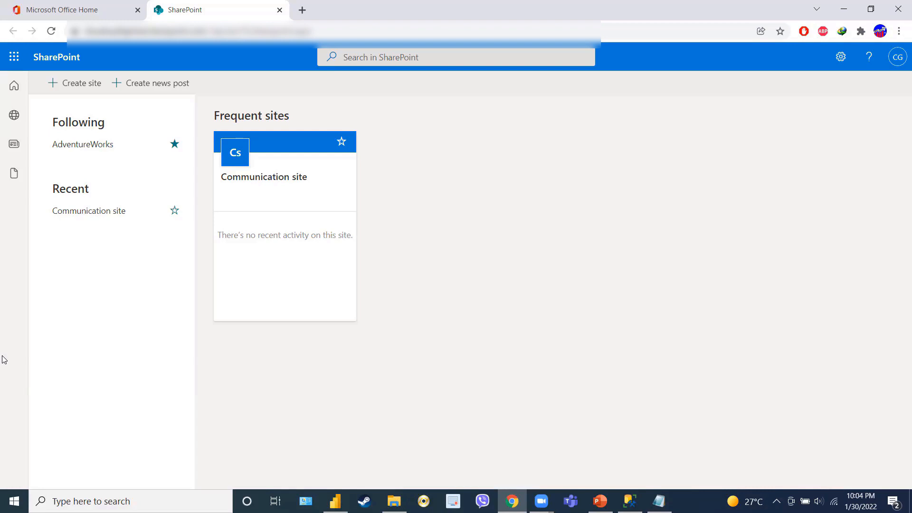
click(71, 86)
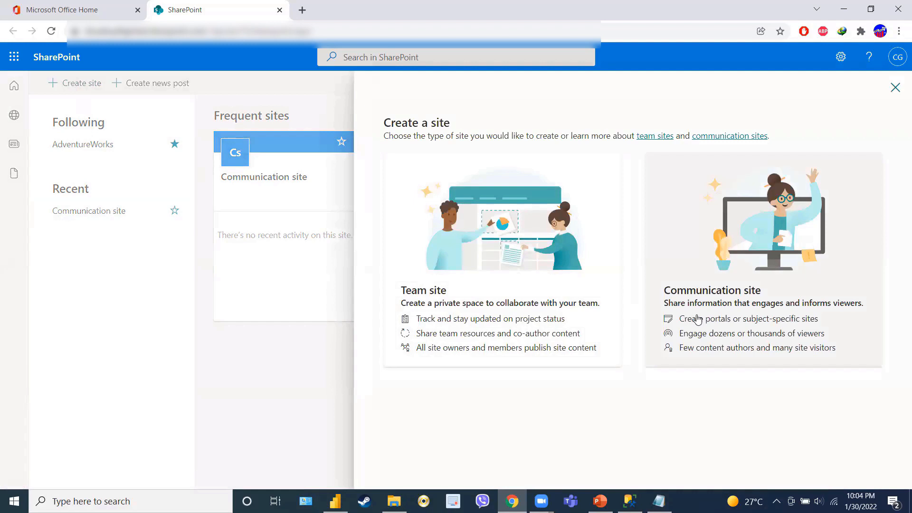
click(698, 319)
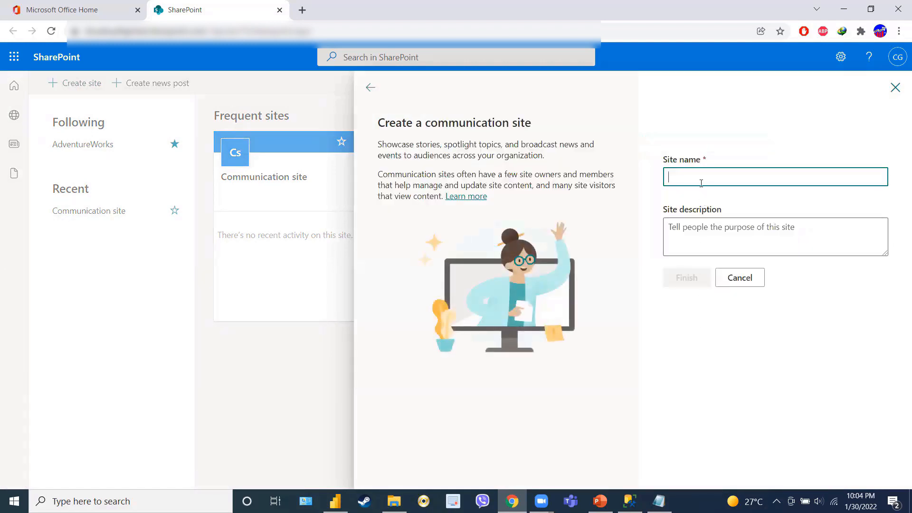
text(A)
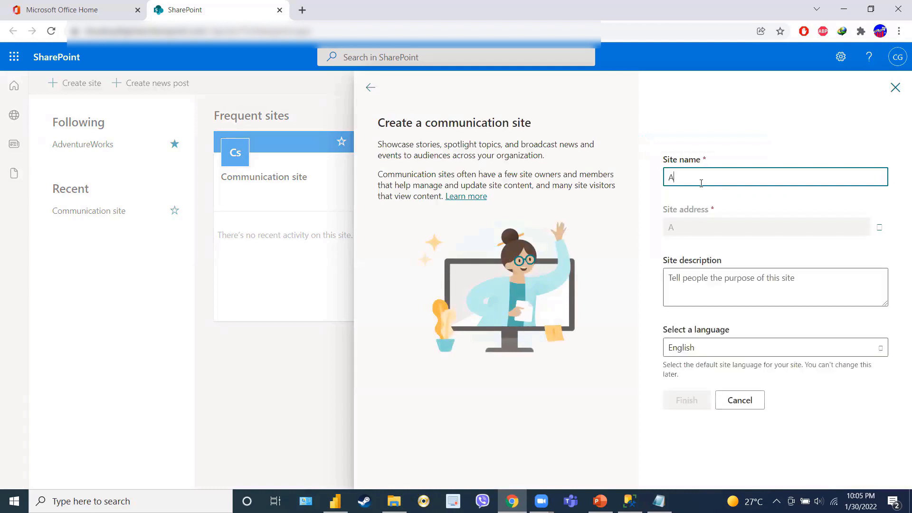
text(dventure_W)
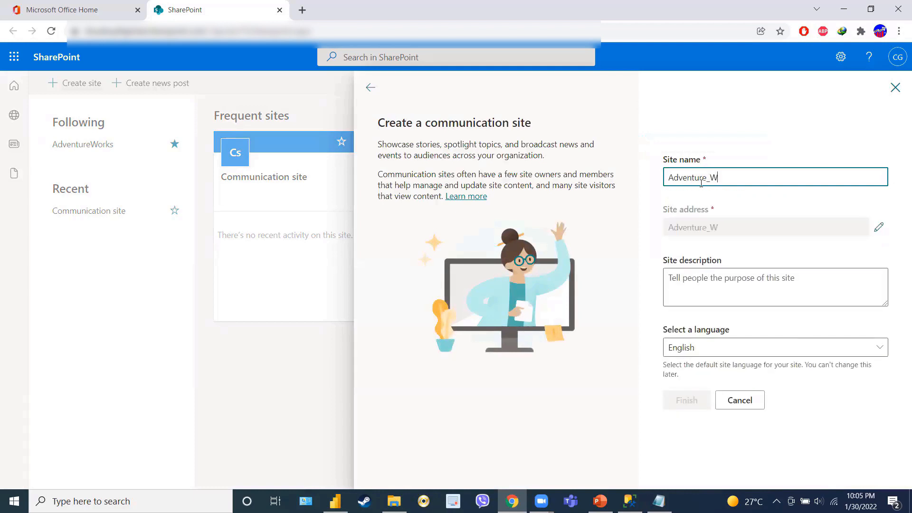
text(orks)
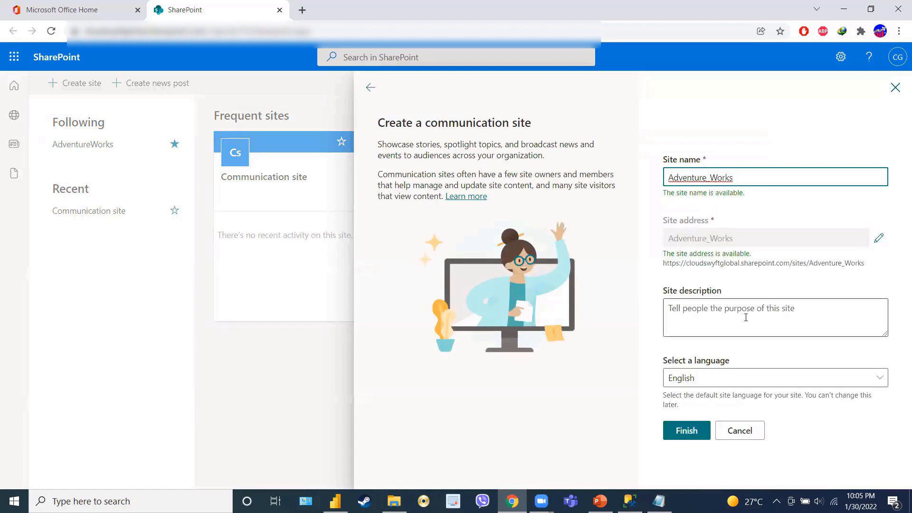
click(687, 431)
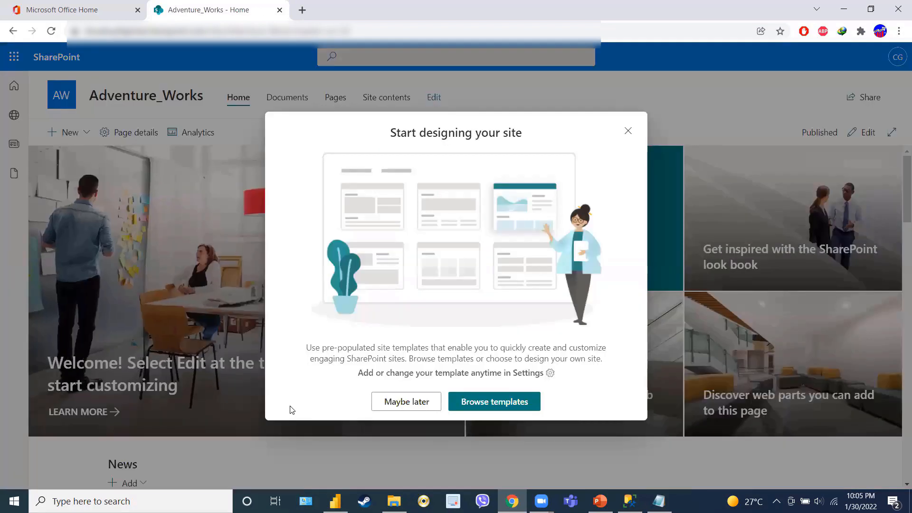
click(404, 401)
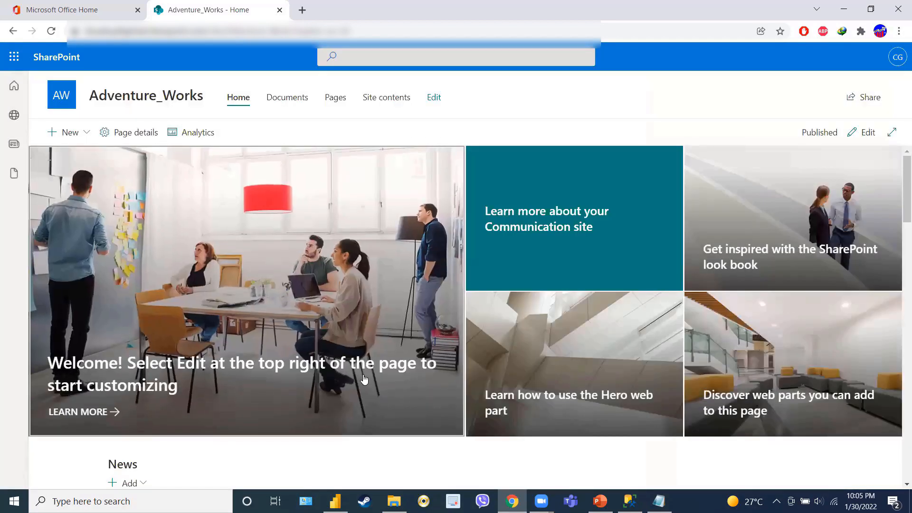
Step: Upload AdventureWorks-Sales-2015, -2016 and -2017 from the Desktop's Data Source\AW_Sales folder to the Adventure_Works site's Documents library
click(284, 99)
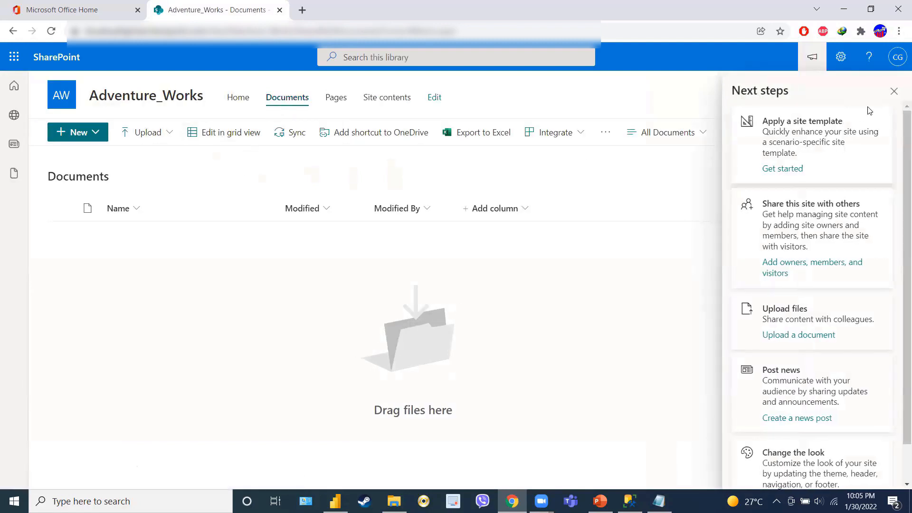
click(894, 91)
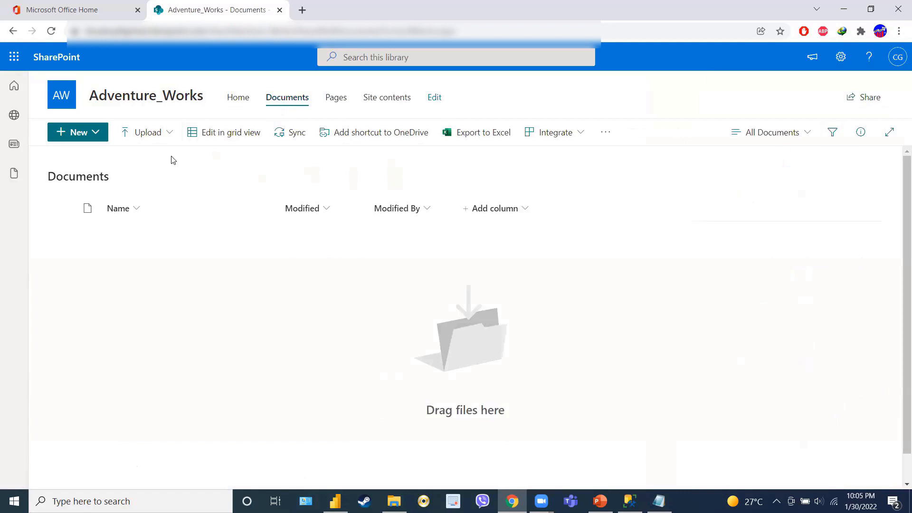
click(160, 138)
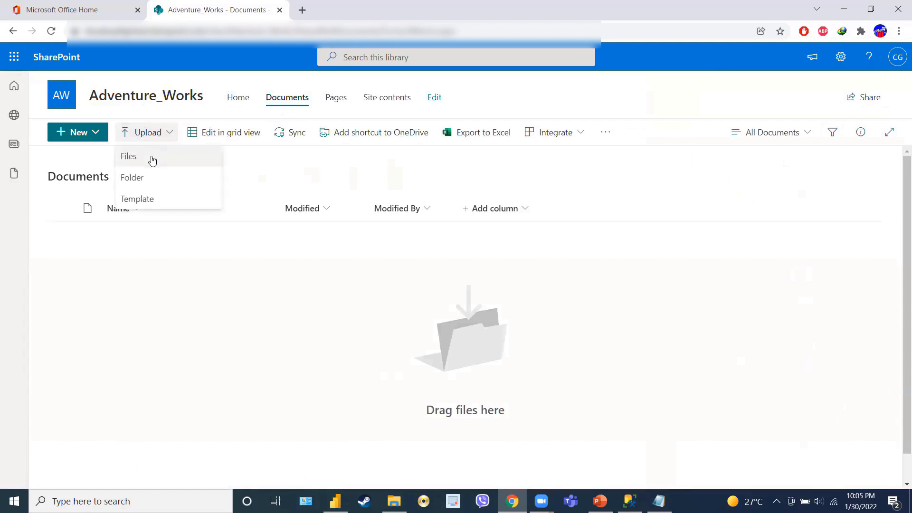
click(152, 161)
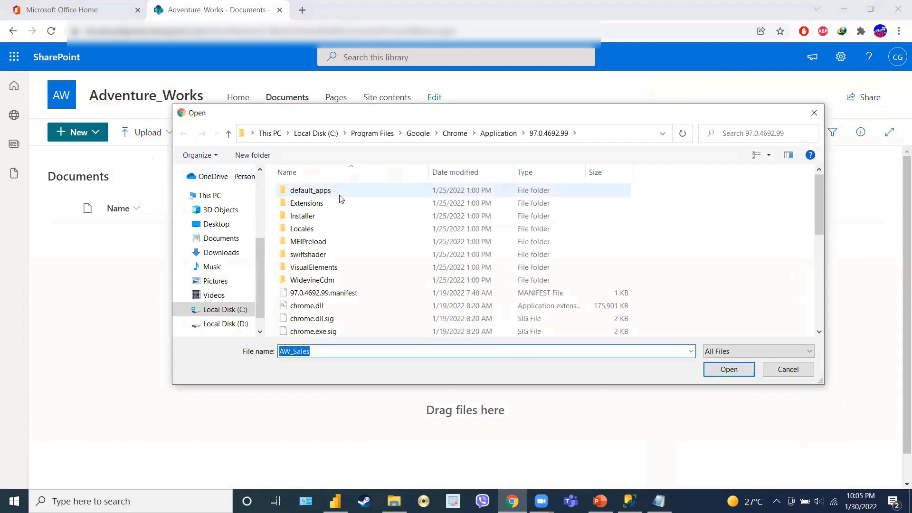
scroll(261, 247, up, 5)
click(216, 195)
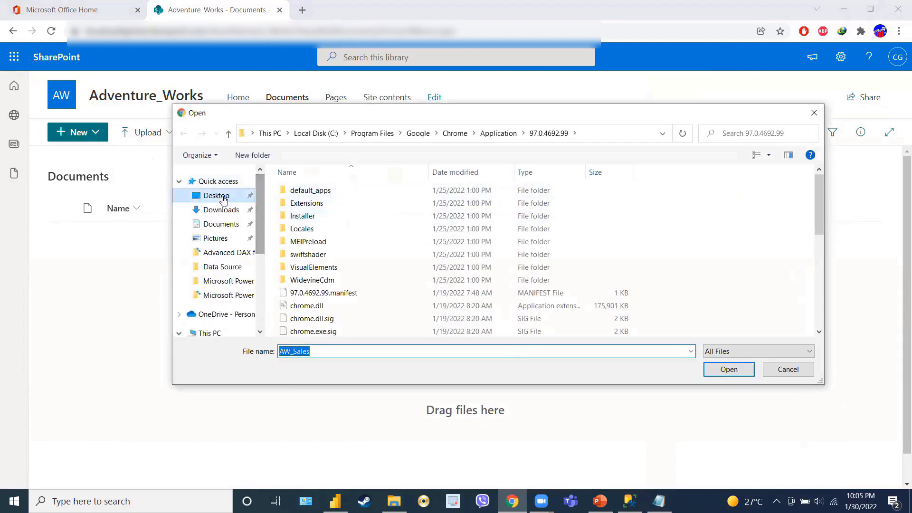
double_click(316, 203)
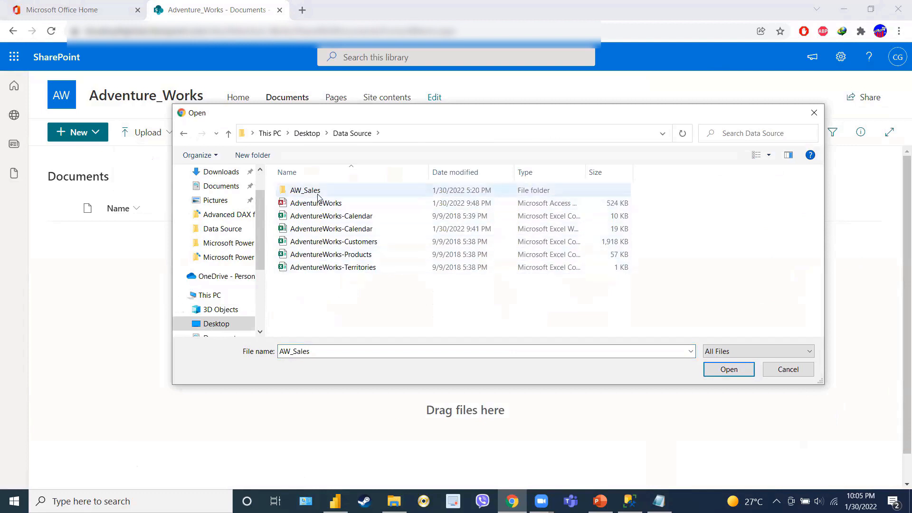
double_click(318, 190)
drag(312, 254, 351, 193)
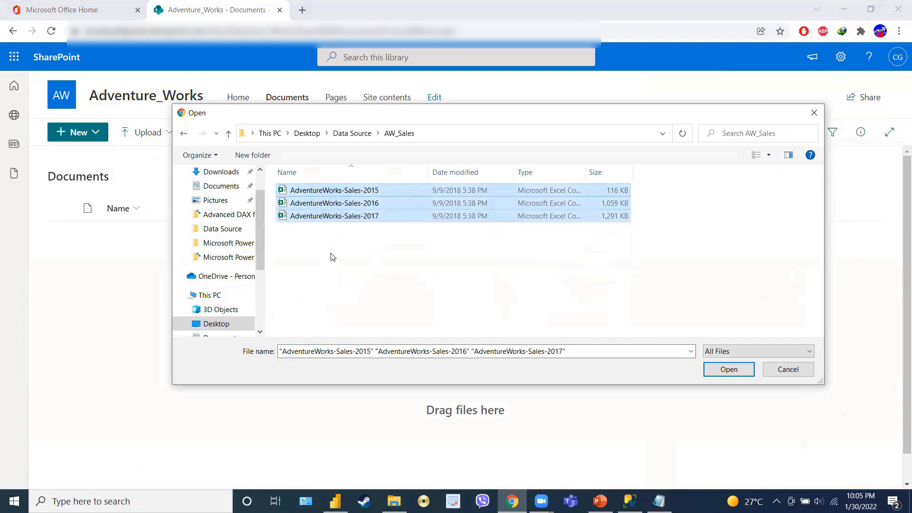
click(718, 372)
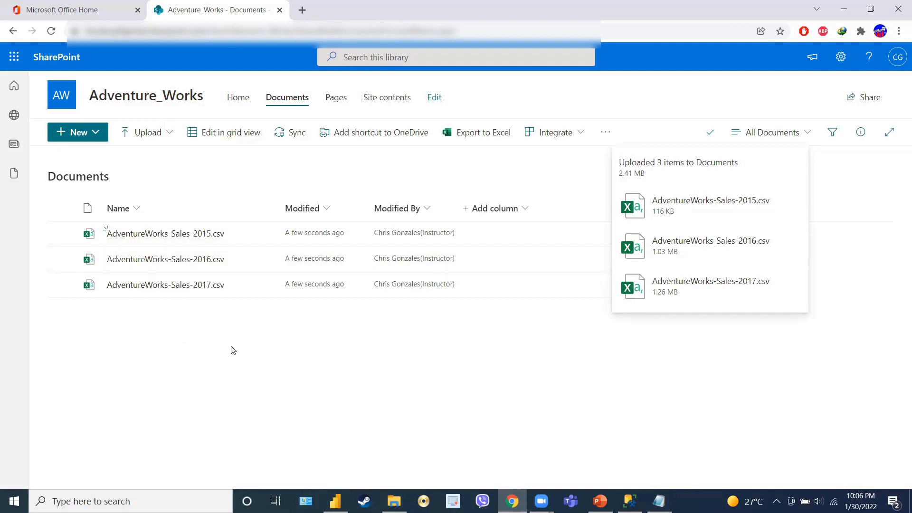
Step: Switch to Power BI Desktop and start a new SharePoint folder connection from the full list of data sources
click(335, 501)
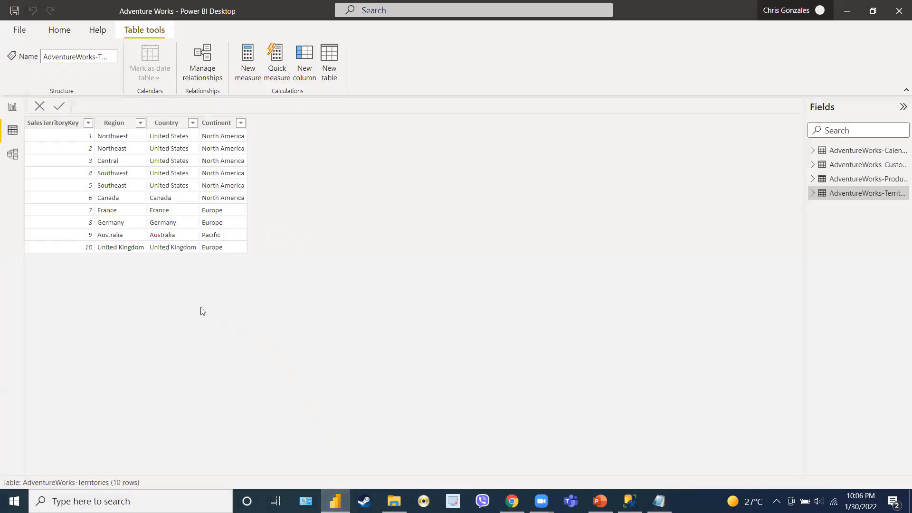
click(61, 29)
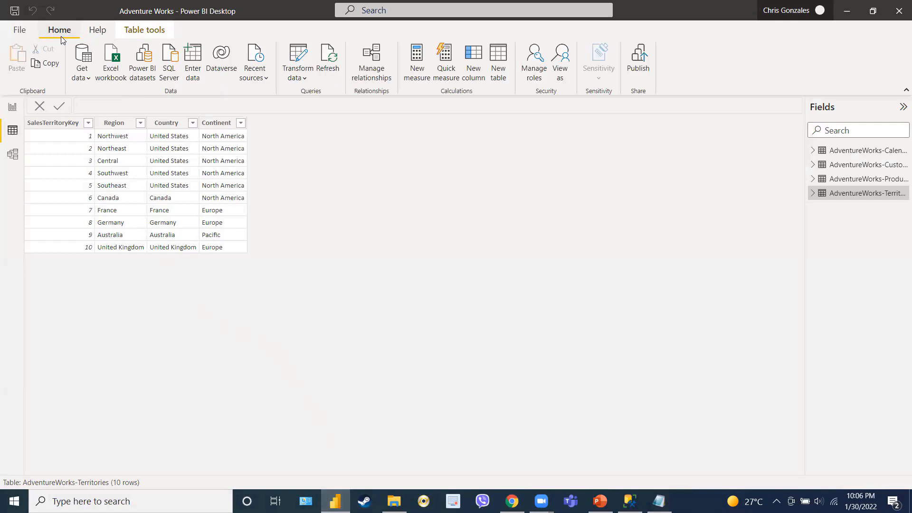
click(87, 78)
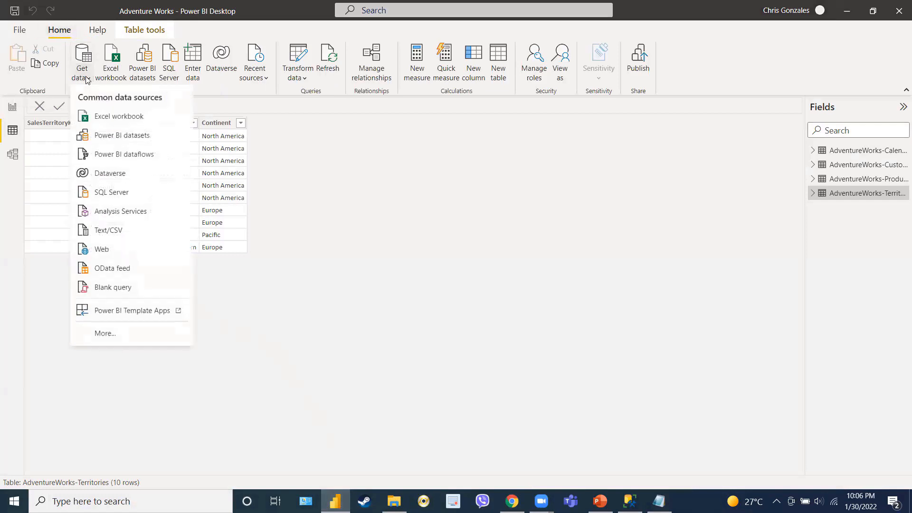
click(104, 333)
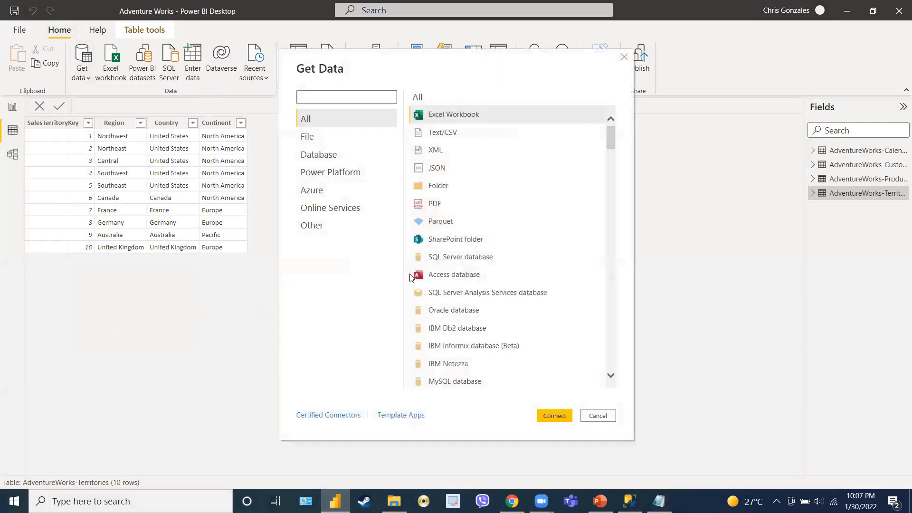
click(476, 243)
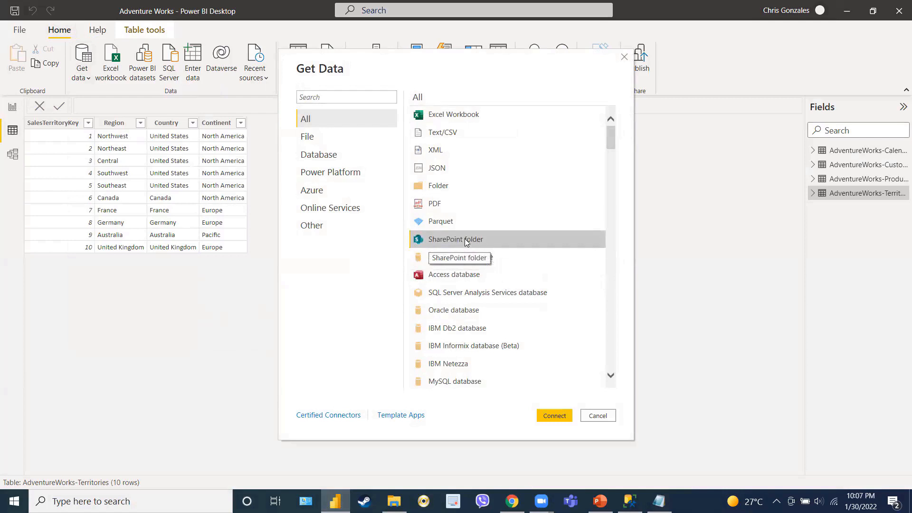
click(553, 417)
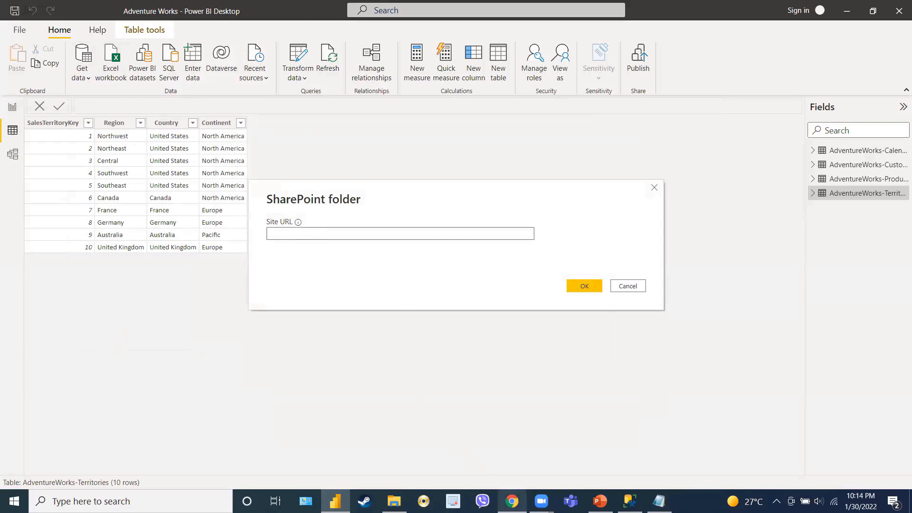
Step: Copy the Adventure_Works site address from Chrome, ending at /sites/Adventure_Works/, and connect the SharePoint folder in Power BI Desktop with it as site URL
click(511, 501)
drag(324, 32, 61, 22)
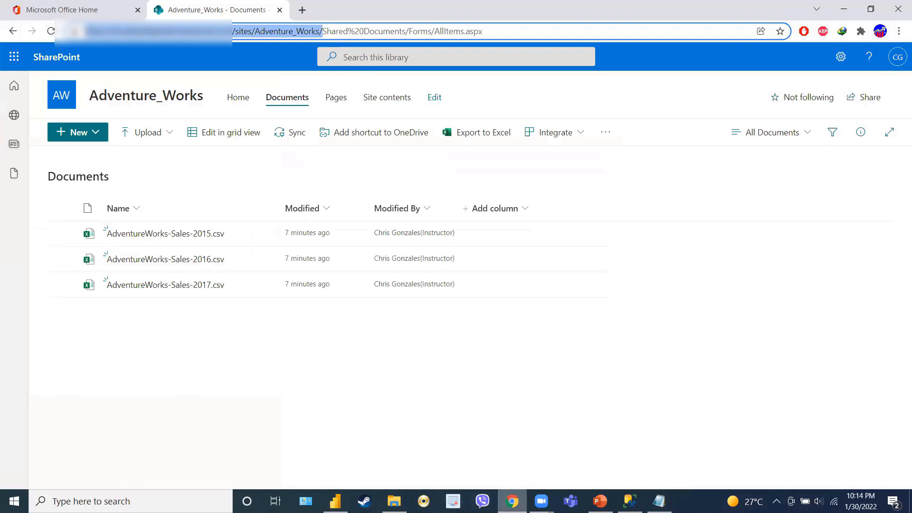
click(336, 502)
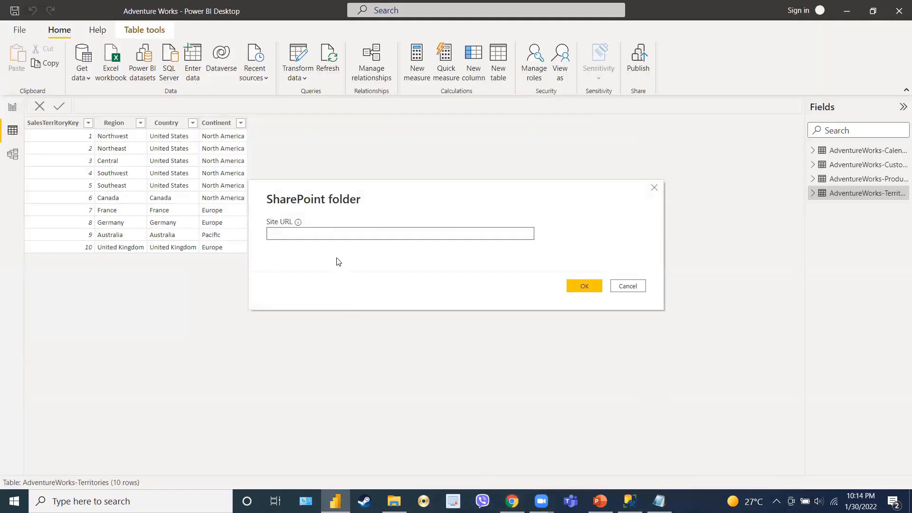
key(ctrl+v)
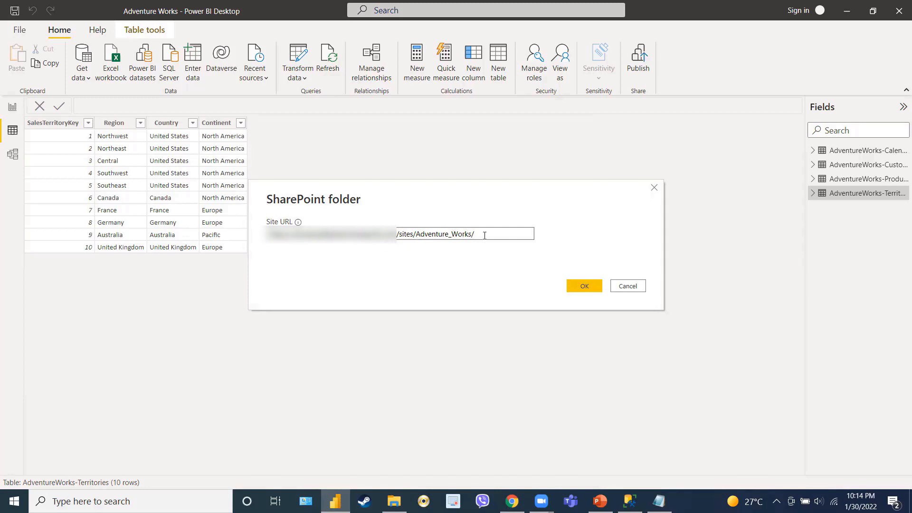
click(577, 286)
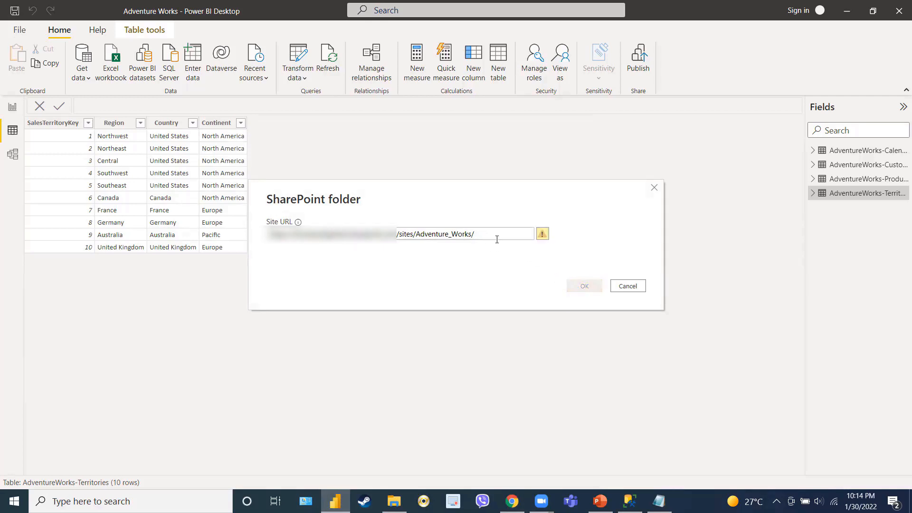
click(498, 234)
click(574, 286)
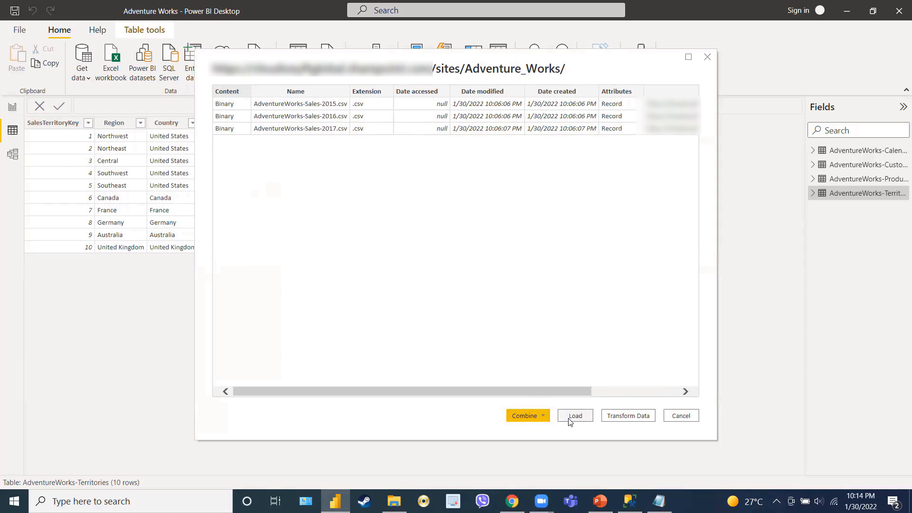
Step: Combine and transform the three SharePoint sales files, using the first file as the sample and a comma delimiter
click(545, 416)
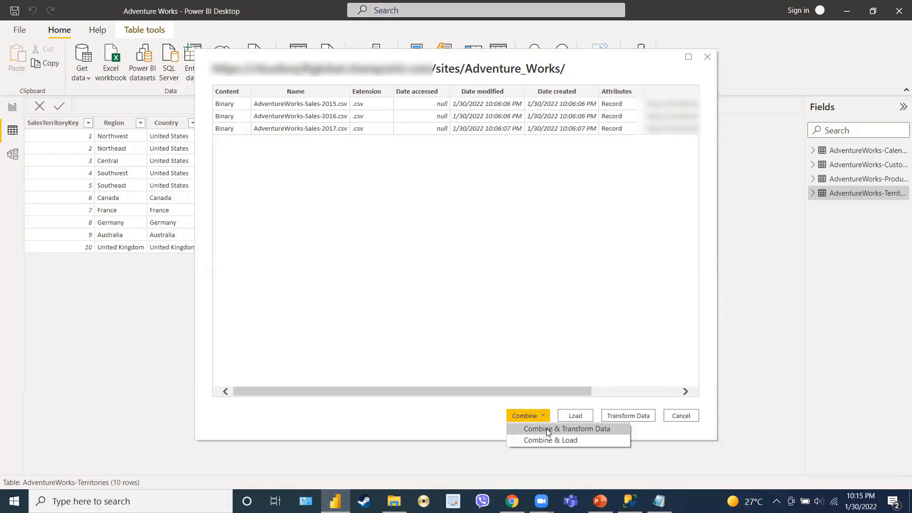
click(546, 428)
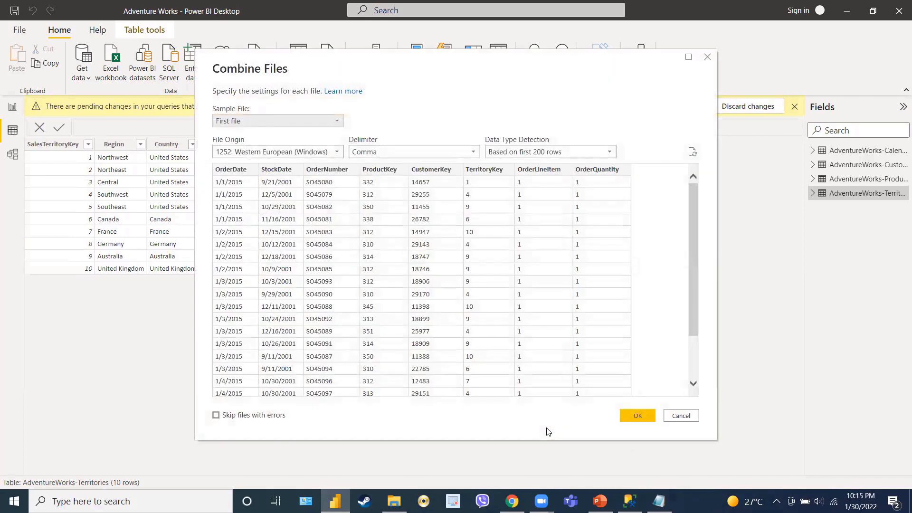
click(318, 122)
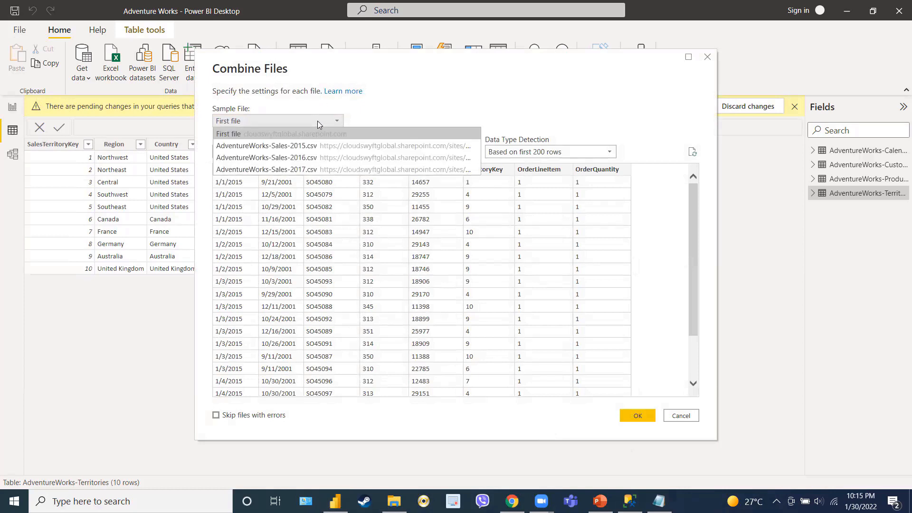
click(318, 122)
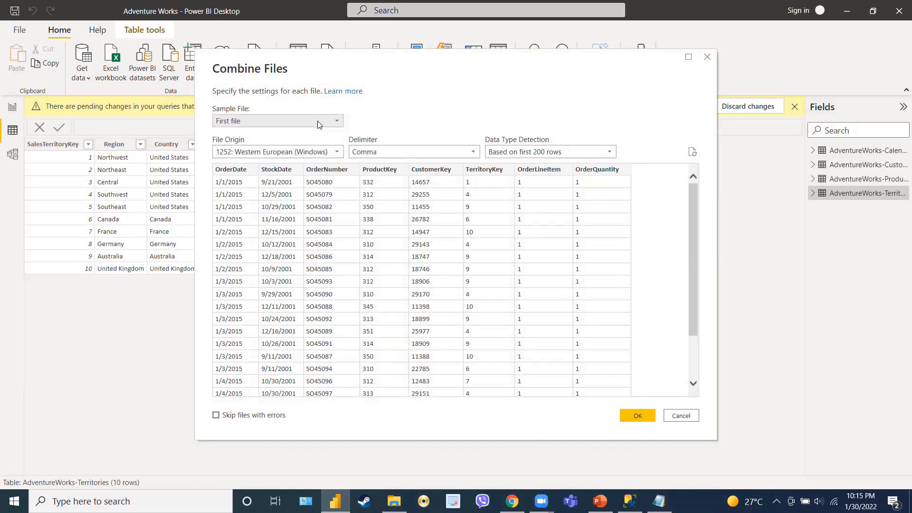
click(638, 416)
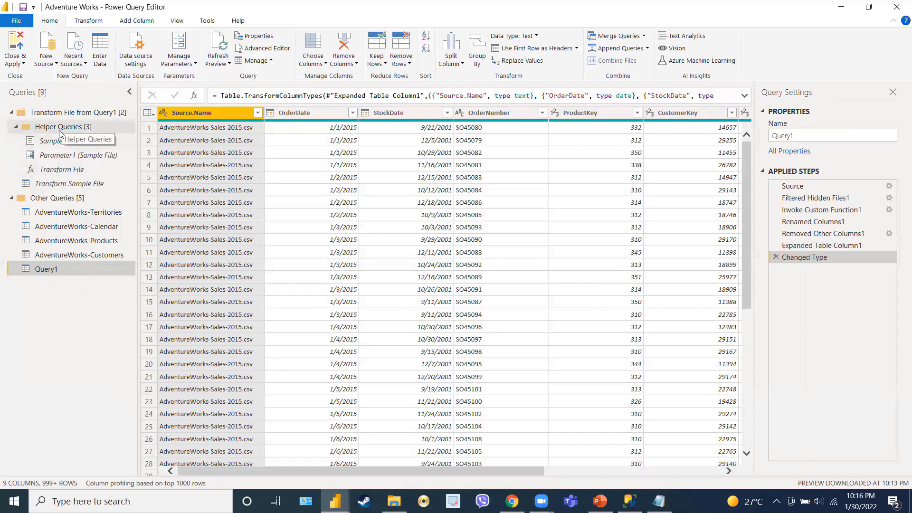
Step: Inspect the Sample File, Parameter1, Transform File and Transform Sample File queries, ending on the combined query Query1
click(56, 141)
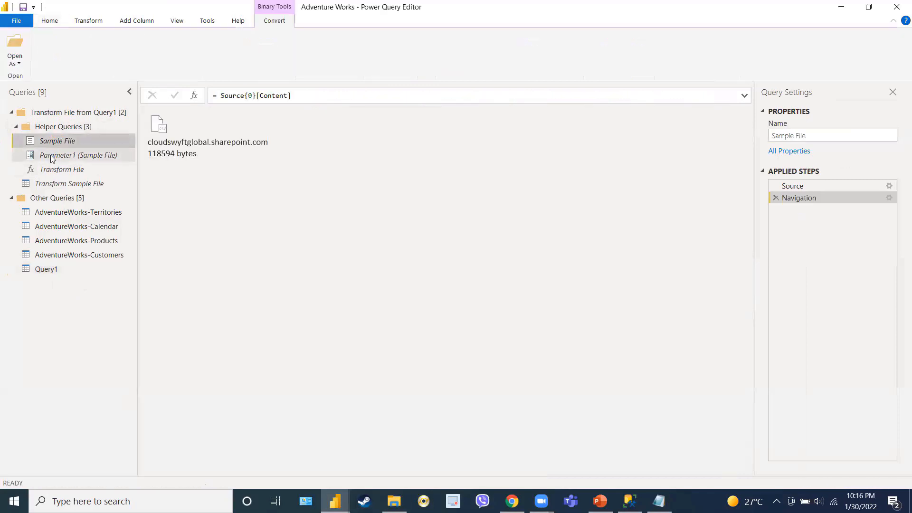
click(50, 154)
click(48, 170)
click(44, 183)
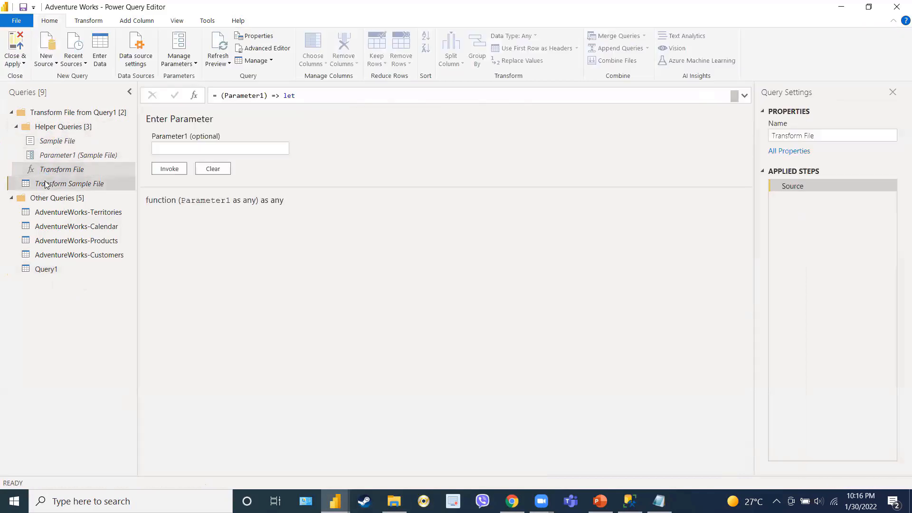
click(55, 271)
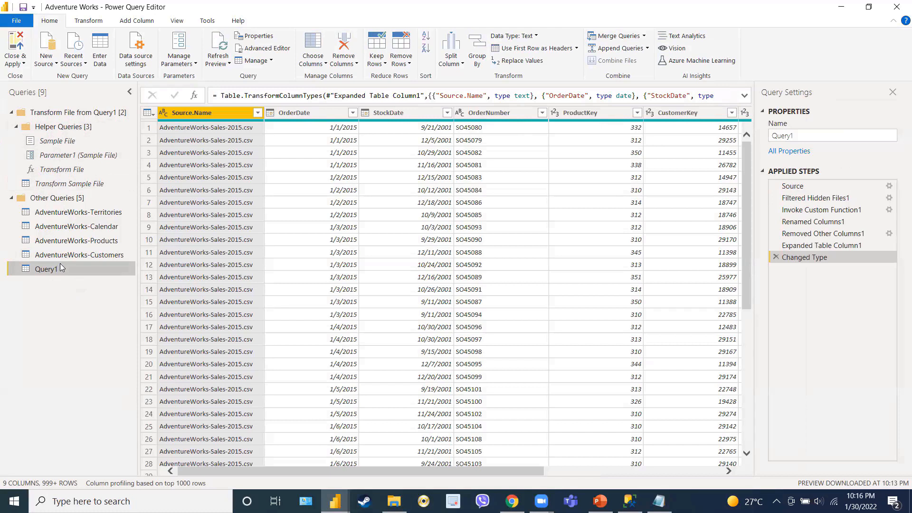
Step: Load the full list of Source.Name filter values to check the combined files, and leave the column unfiltered
click(259, 113)
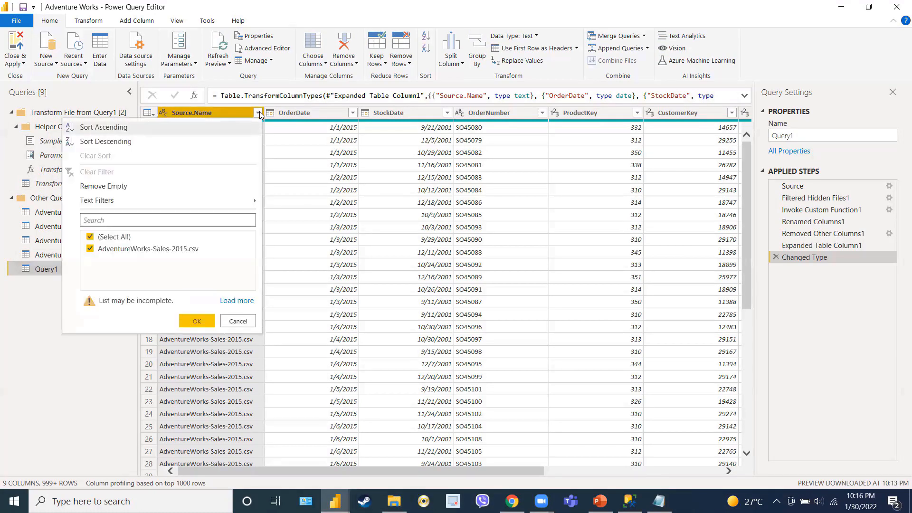
click(242, 301)
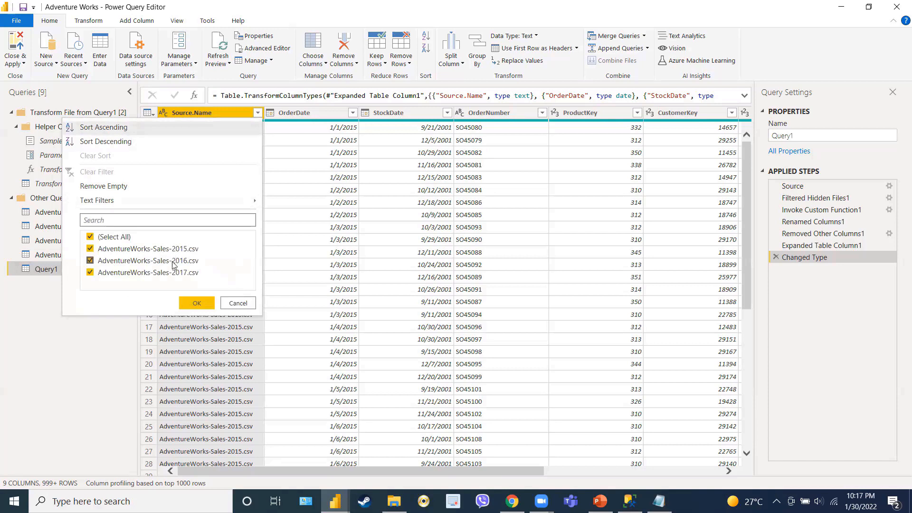
click(238, 303)
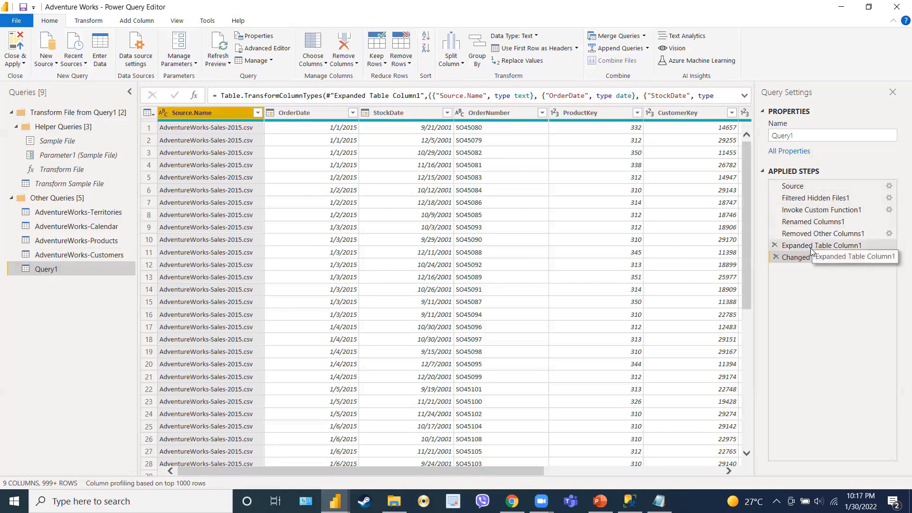
Step: Review each applied step of Query1 from Source through to Changed Type
click(809, 186)
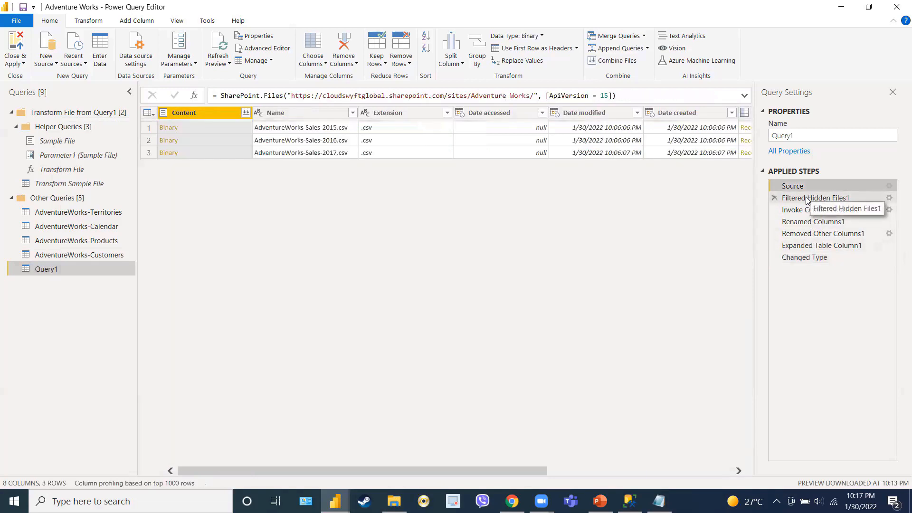
click(809, 198)
click(801, 212)
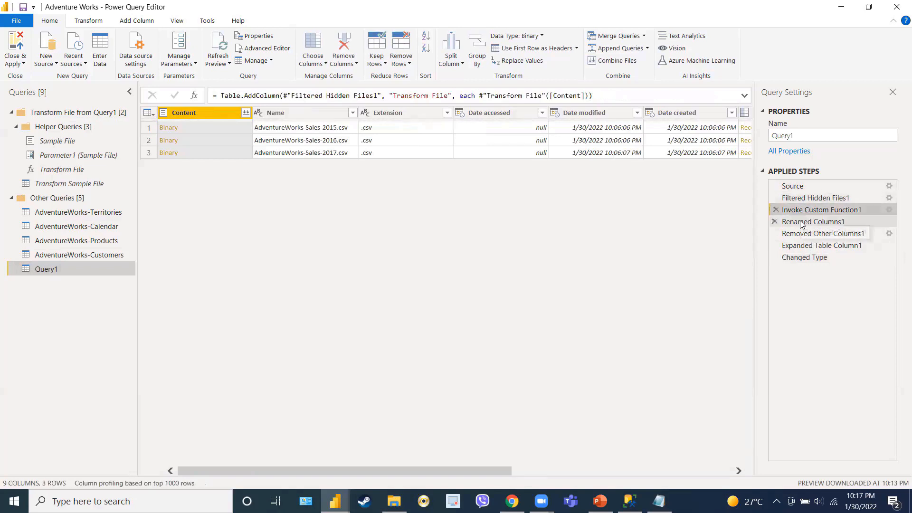
click(802, 222)
click(798, 234)
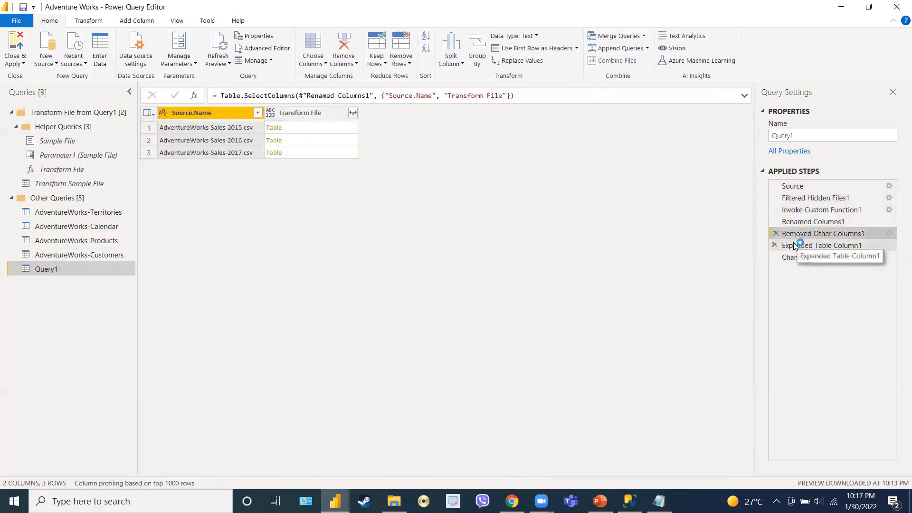
click(794, 245)
click(793, 257)
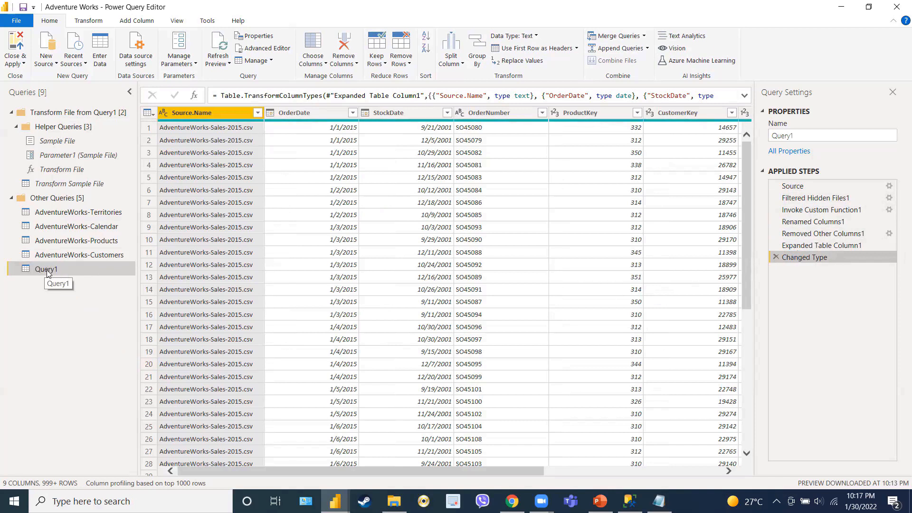
Step: Rename the combined query Query1 as AdventureWorks-Sales and apply the query changes to the report, closing Power Query Editor
click(824, 134)
key(ctrl+a)
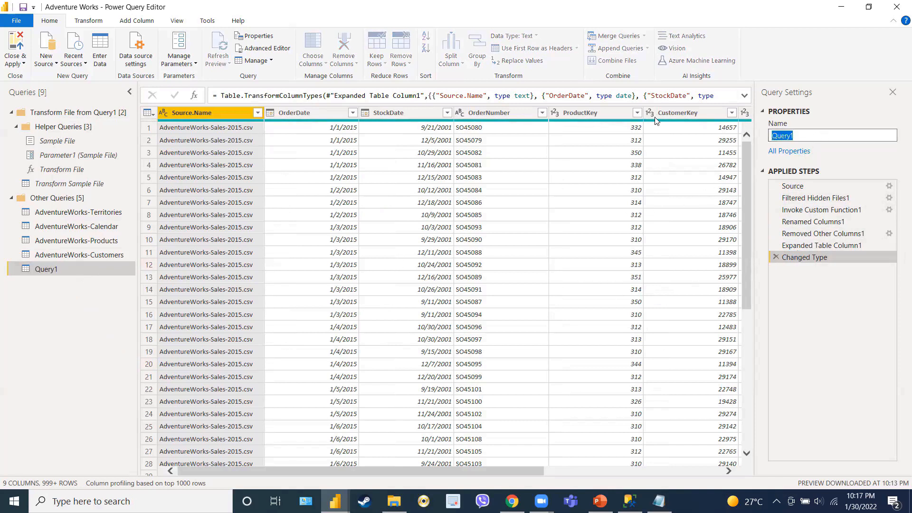
text(AdventureWorks-Sales)
key(Return)
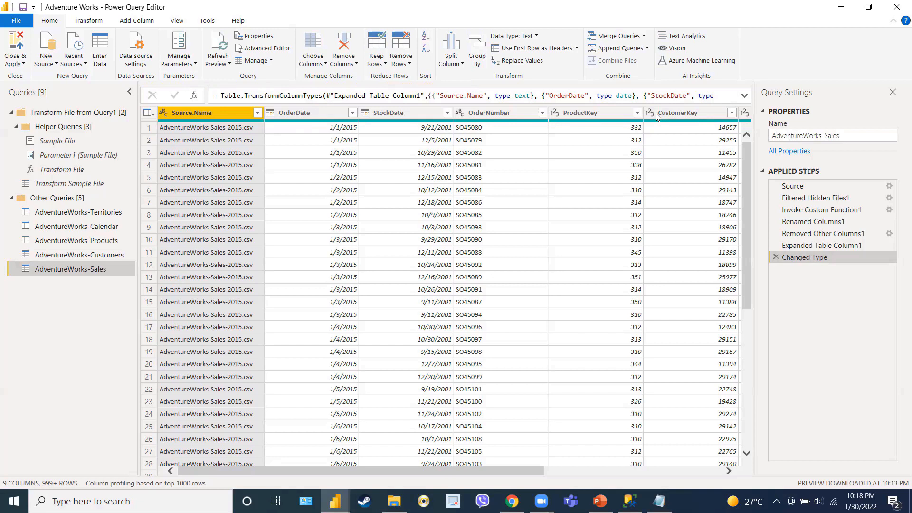
click(23, 64)
click(28, 77)
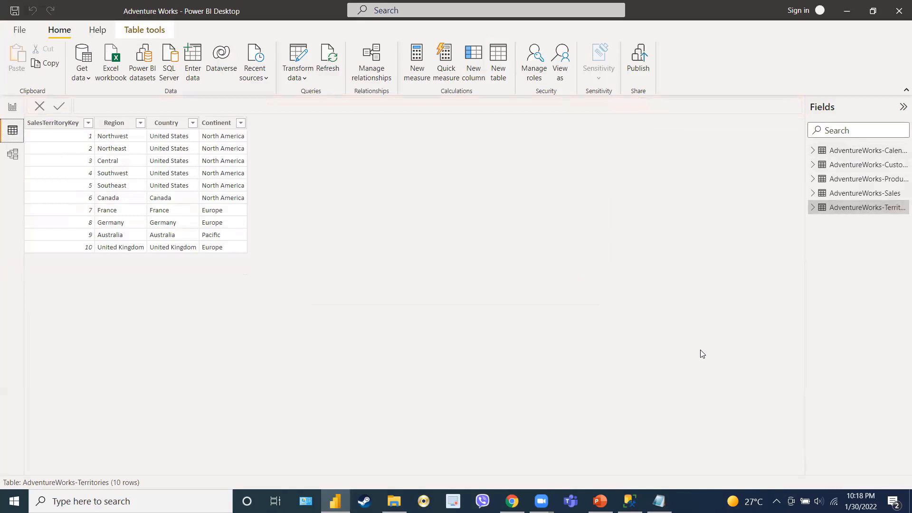
Step: Inspect the data of the Calendar, Customers, Products, Sales and Territories tables, dismissing the low-battery notice
click(842, 151)
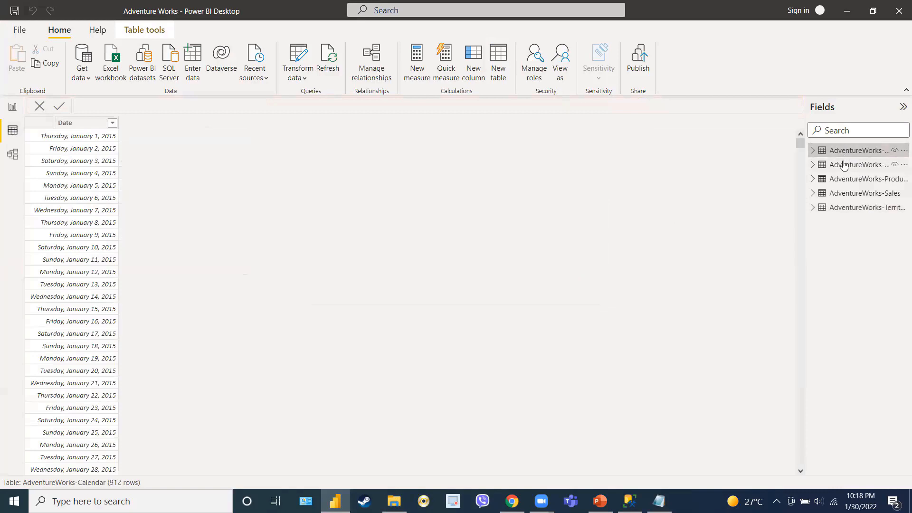
click(844, 167)
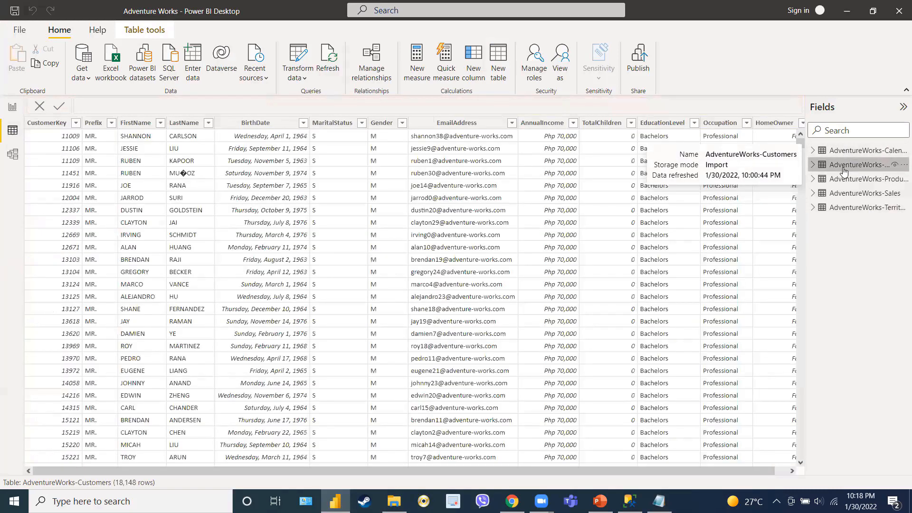
click(845, 179)
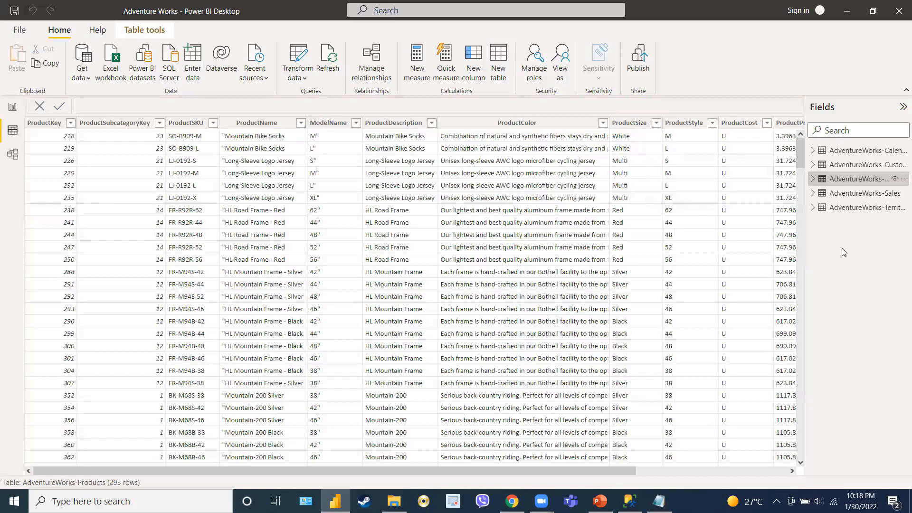
click(850, 196)
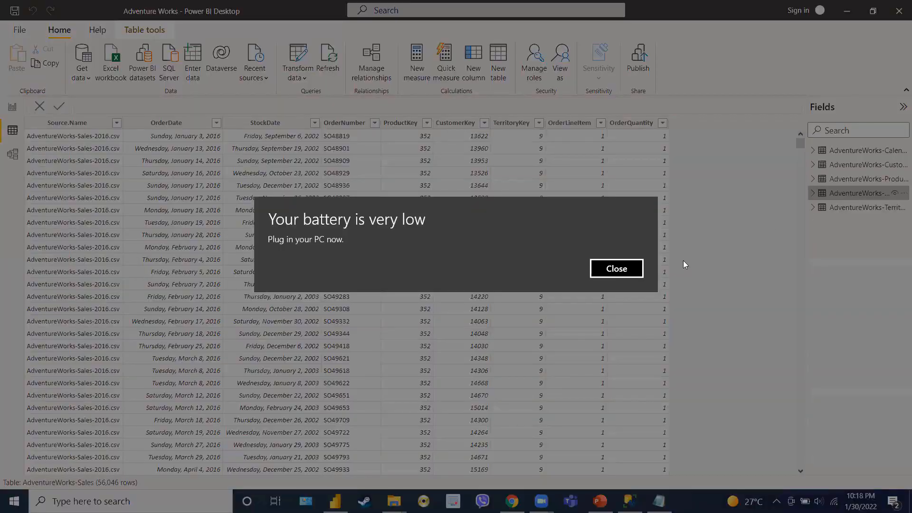
click(632, 267)
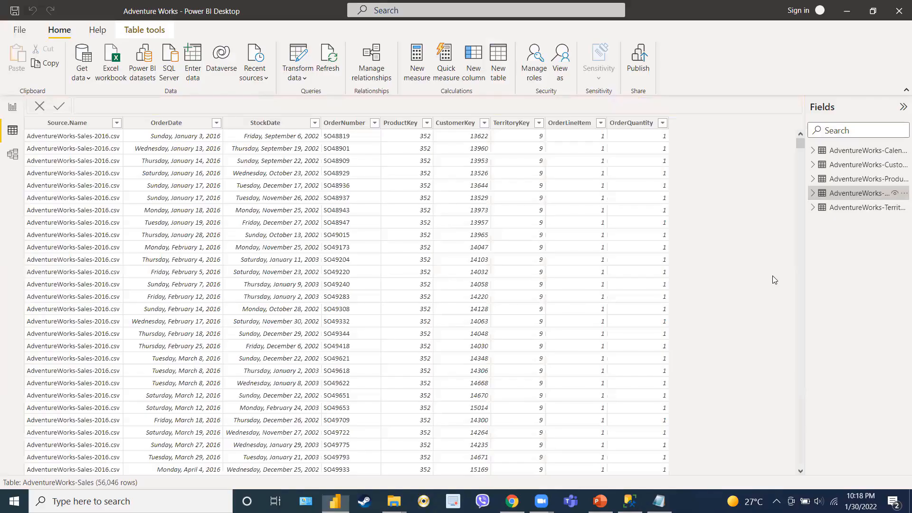
click(849, 210)
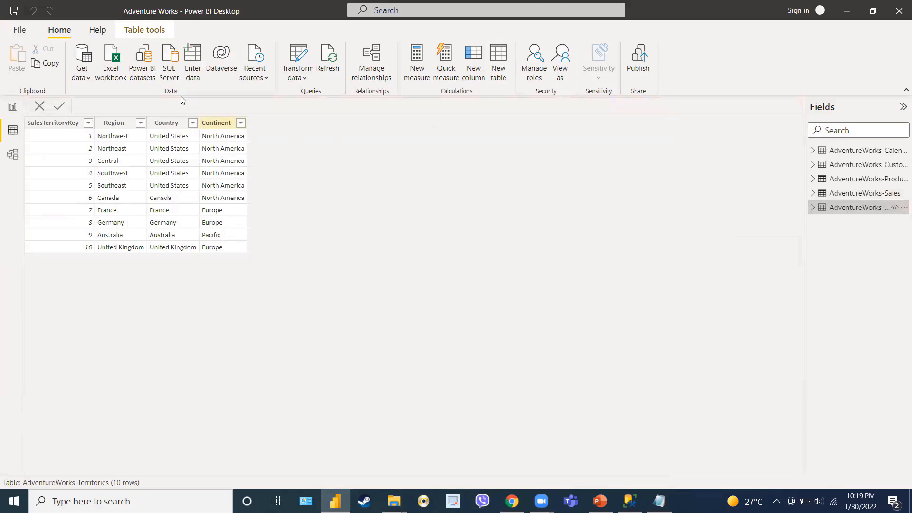
Step: Review the data sources connected in the current file, including the SQL Server database and the SharePoint source, and leave their settings as they are
click(21, 29)
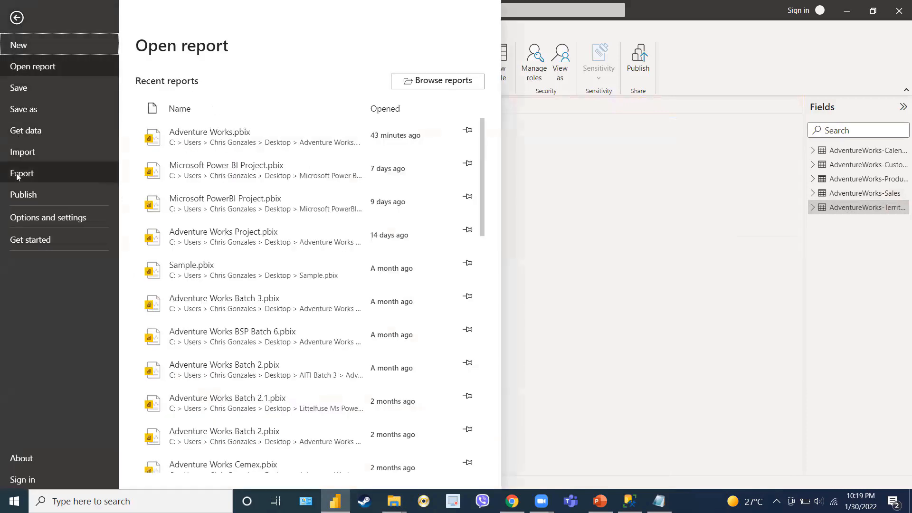
click(18, 217)
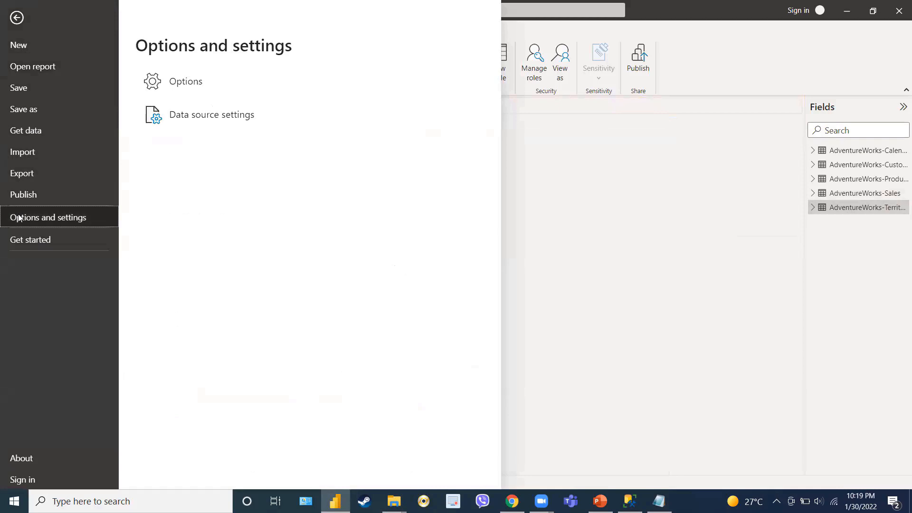
click(202, 117)
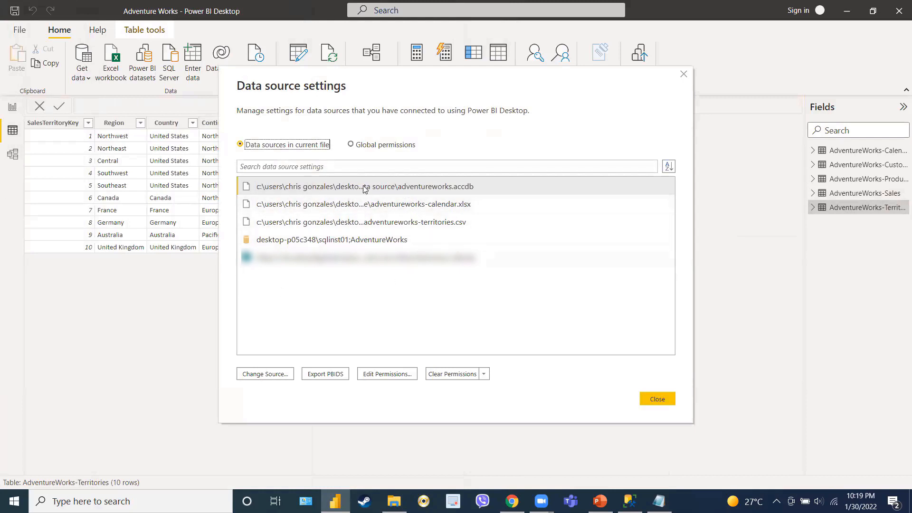
click(326, 242)
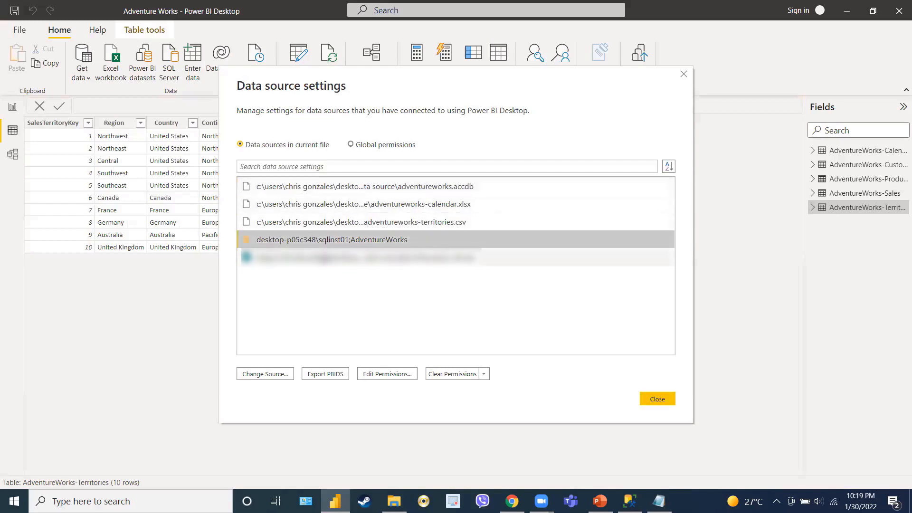
click(327, 259)
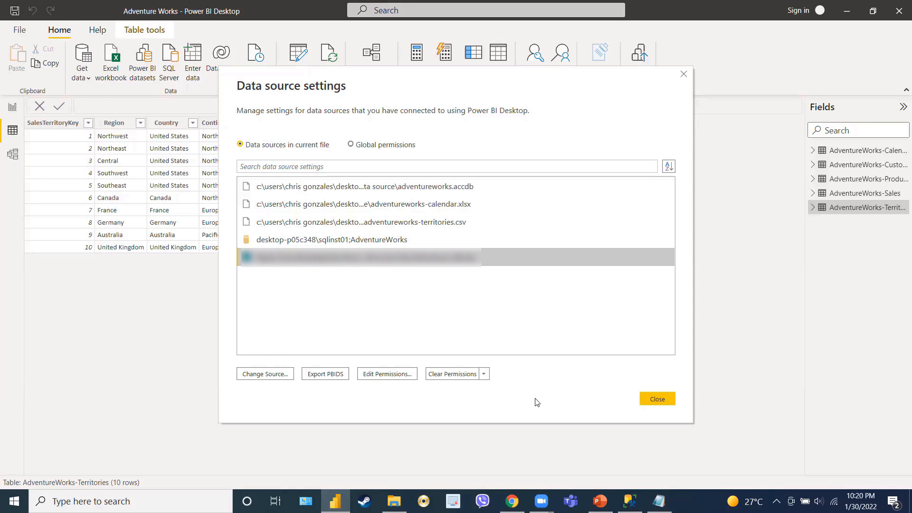
click(644, 399)
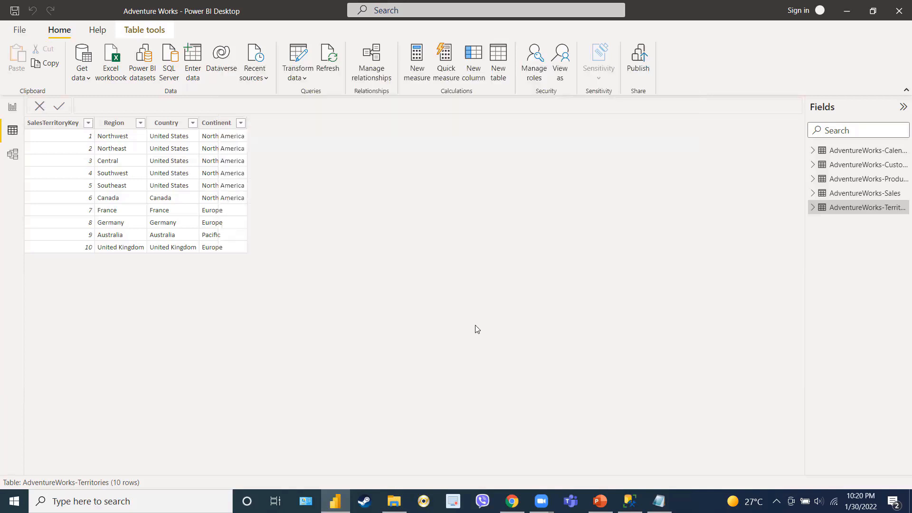
click(6, 30)
key(Escape)
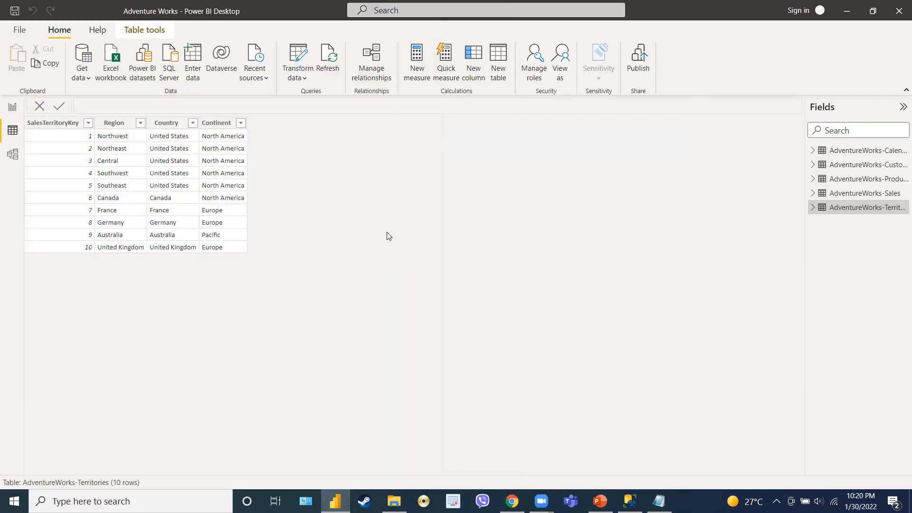